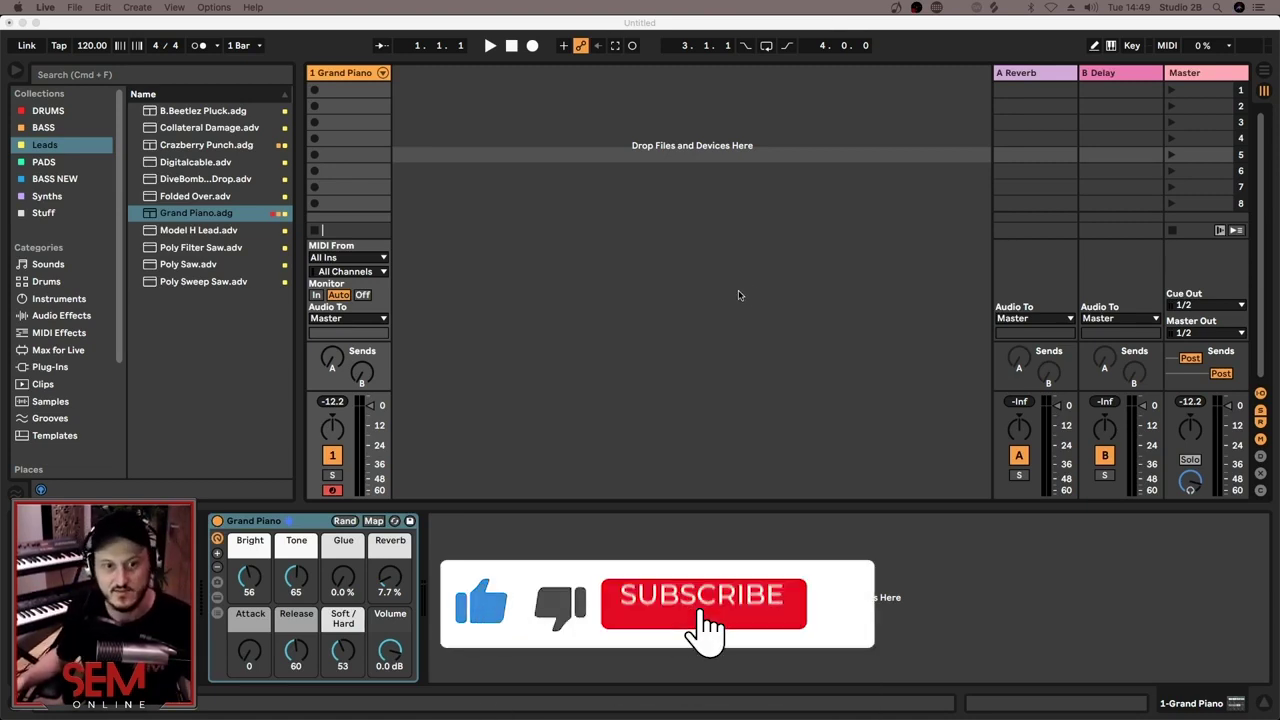
- Create an empty MIDI clip in the Grand Piano track's first slot and restrict its note editor to the C Major scale
double_click(358, 91)
scroll(542, 594, down, 5)
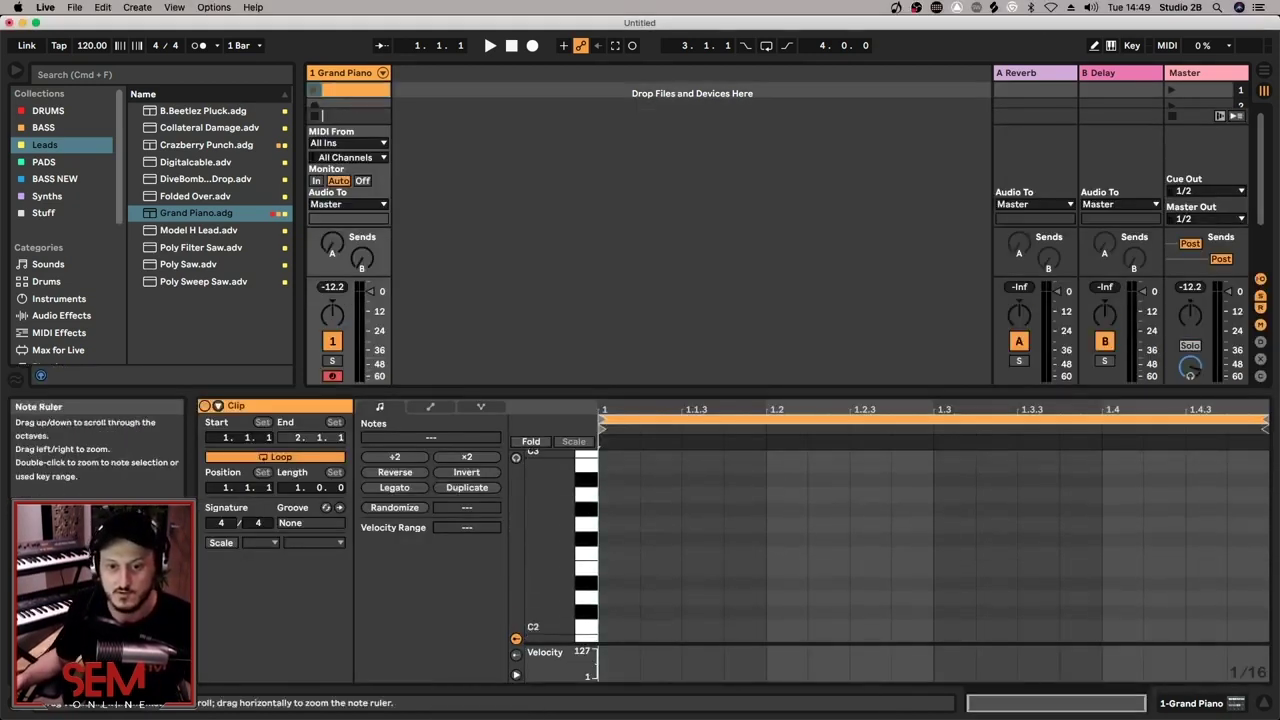
click(224, 543)
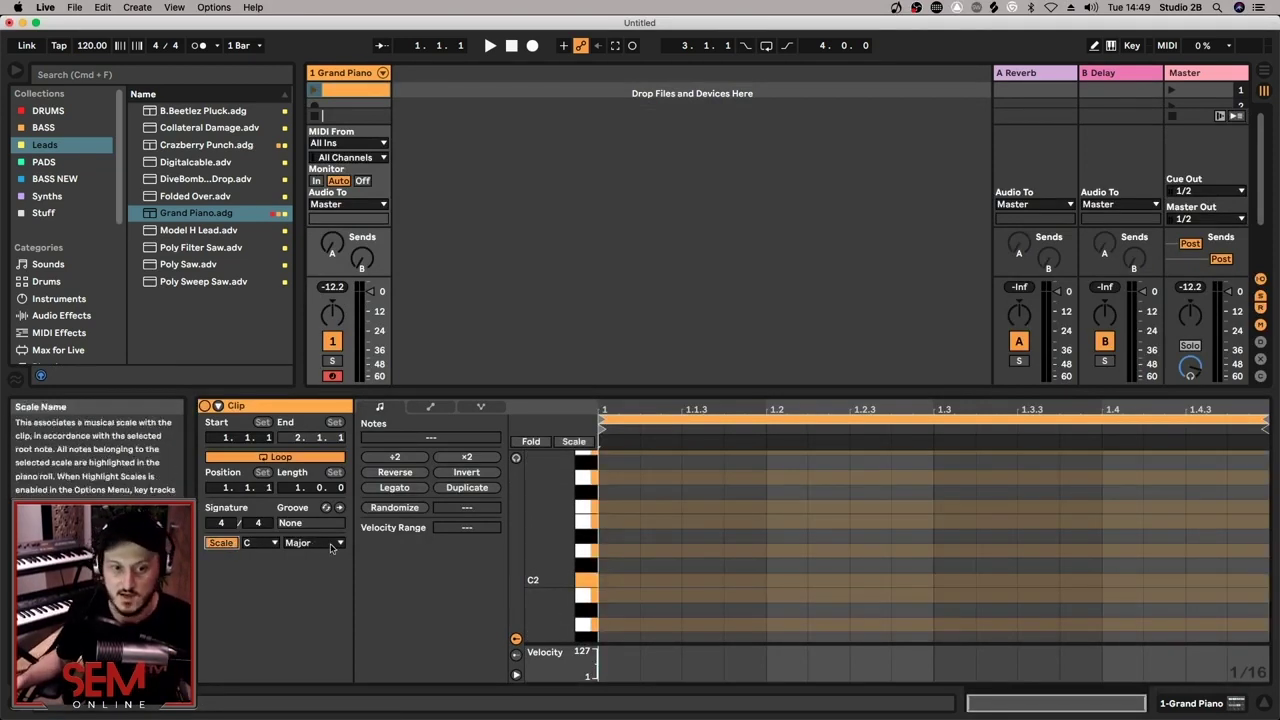
click(576, 442)
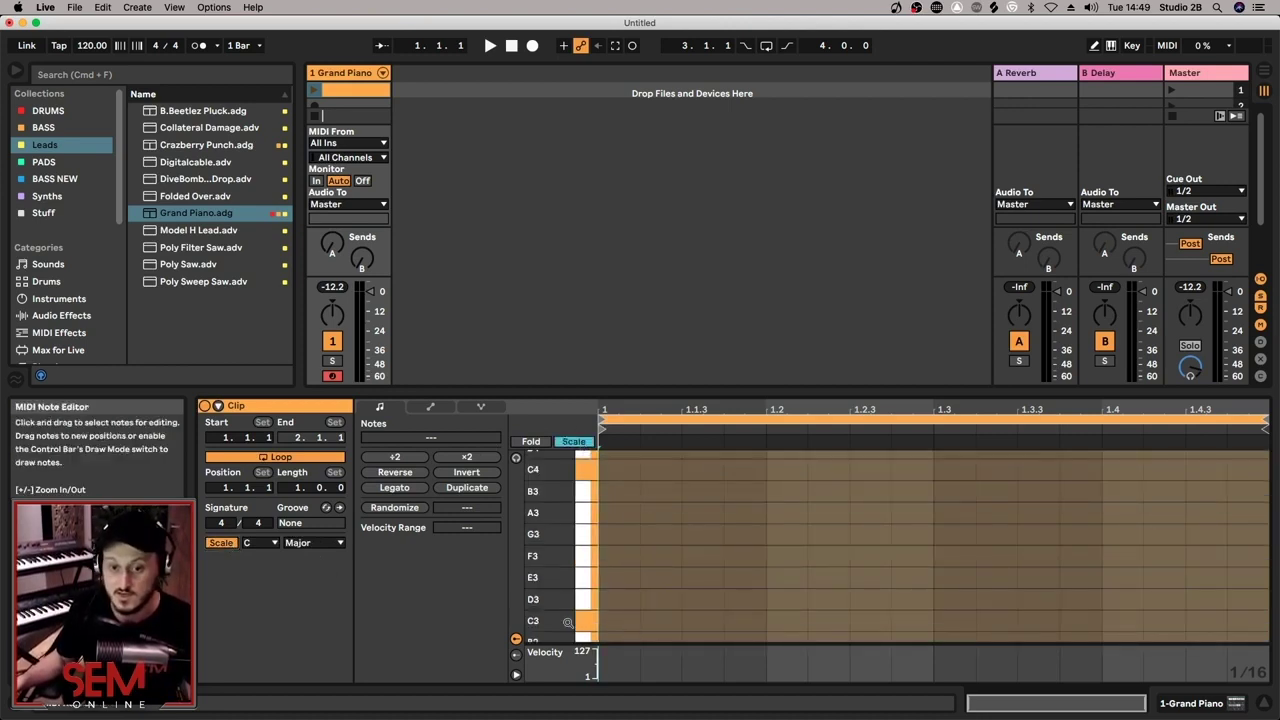
- Add a chord of C2, E2, G2, B2 and C3 at the clip's start and stretch all its notes across the full bar
scroll(567, 622, down, 5)
double_click(618, 554)
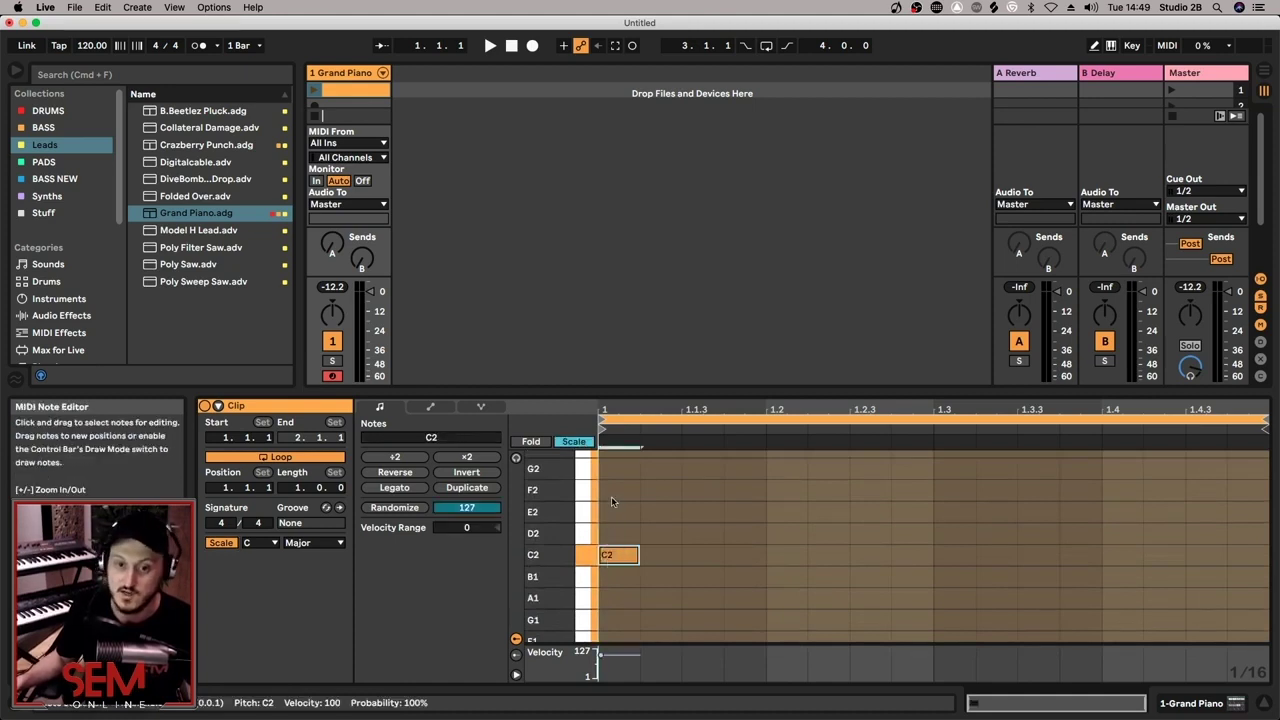
double_click(614, 508)
scroll(585, 560, up, 3)
double_click(619, 530)
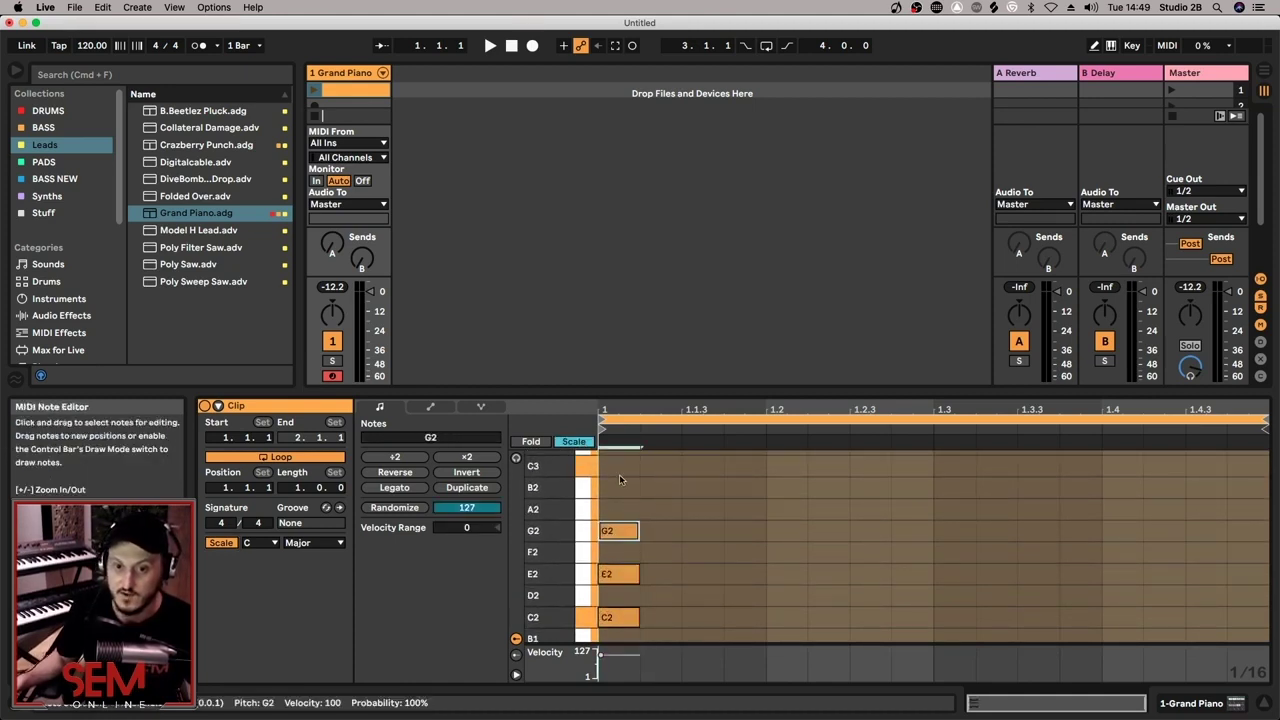
double_click(618, 486)
double_click(618, 466)
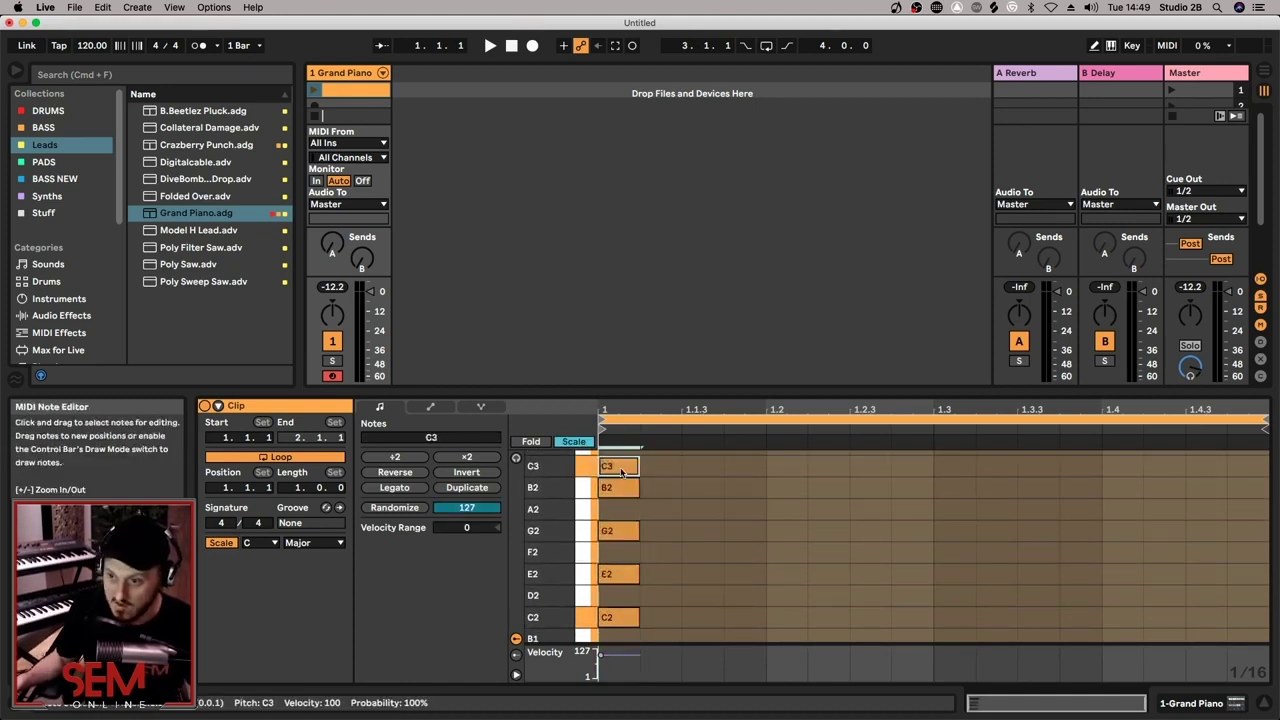
drag(660, 448, 1266, 612)
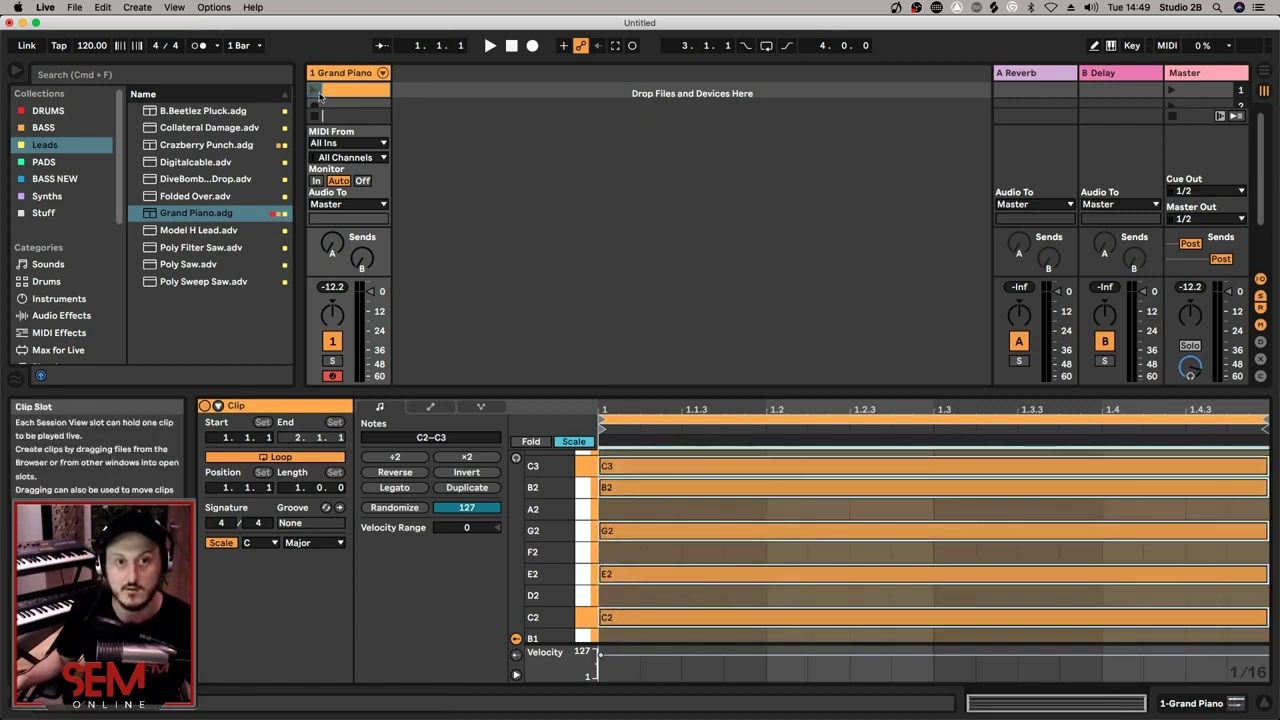
- Set the tempo to 85 BPM and load the Arpeggiator MIDI effect before the Grand Piano
key(Return)
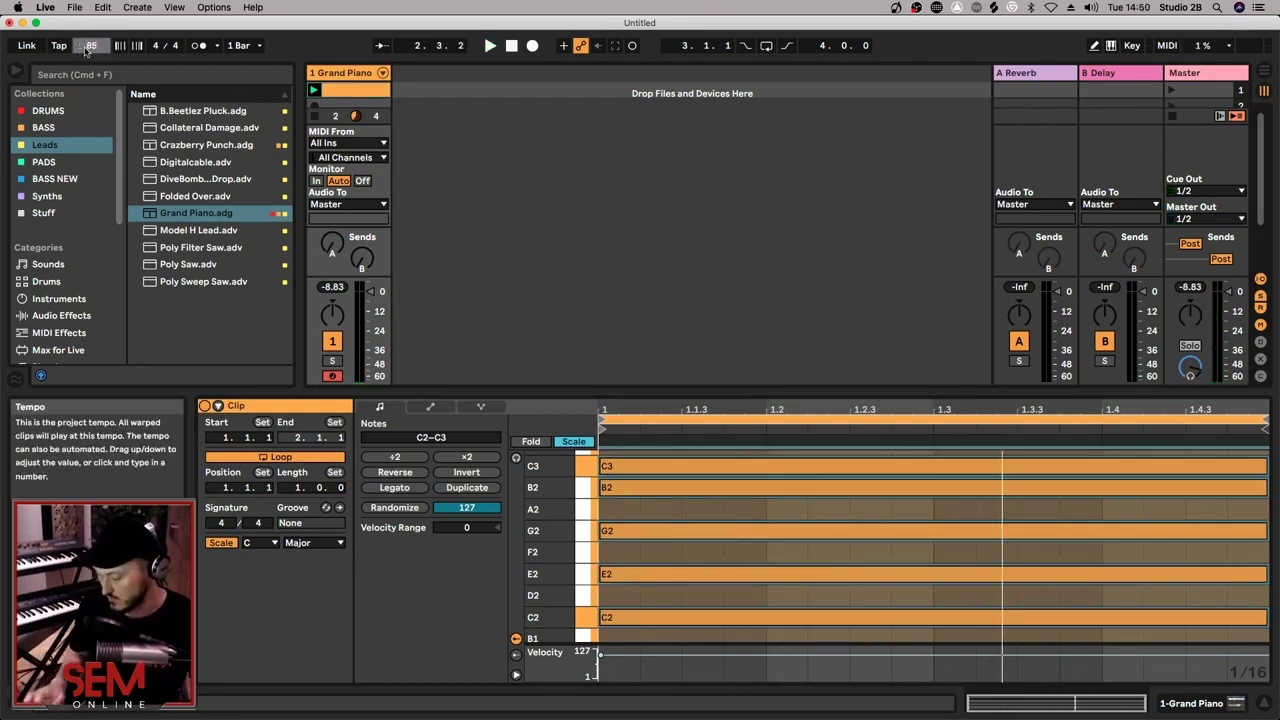
click(64, 317)
click(70, 332)
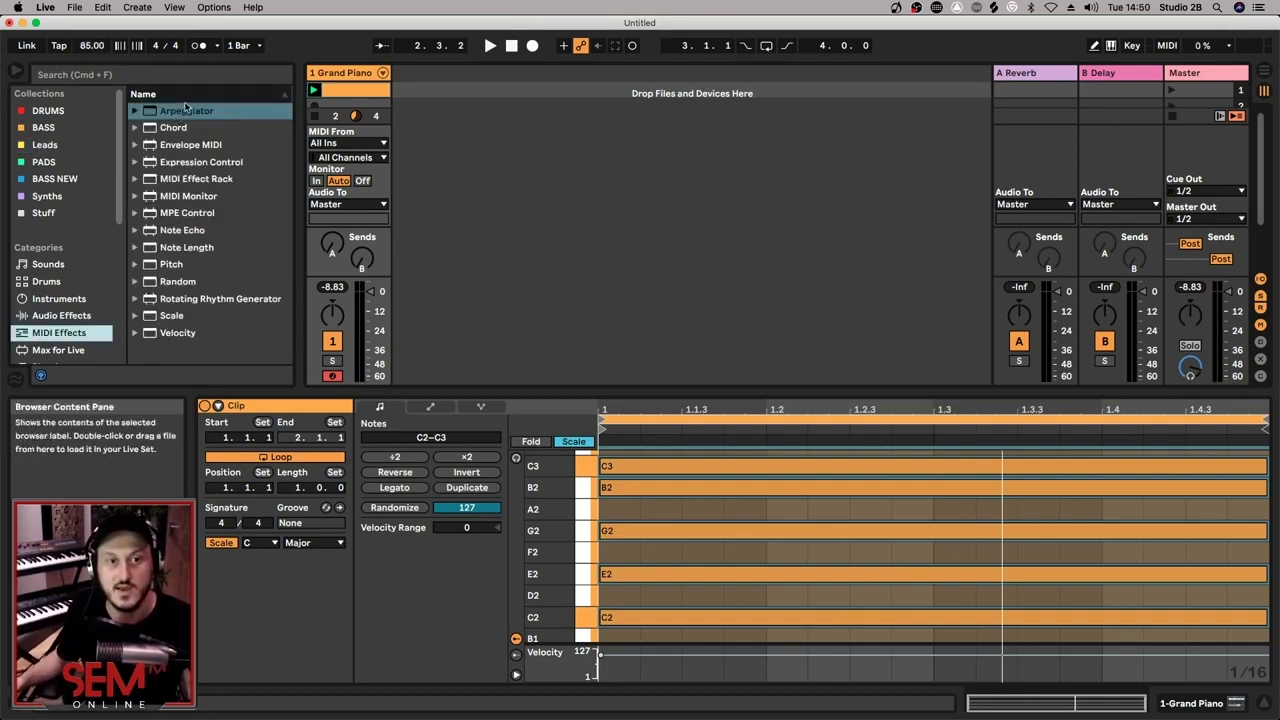
double_click(185, 111)
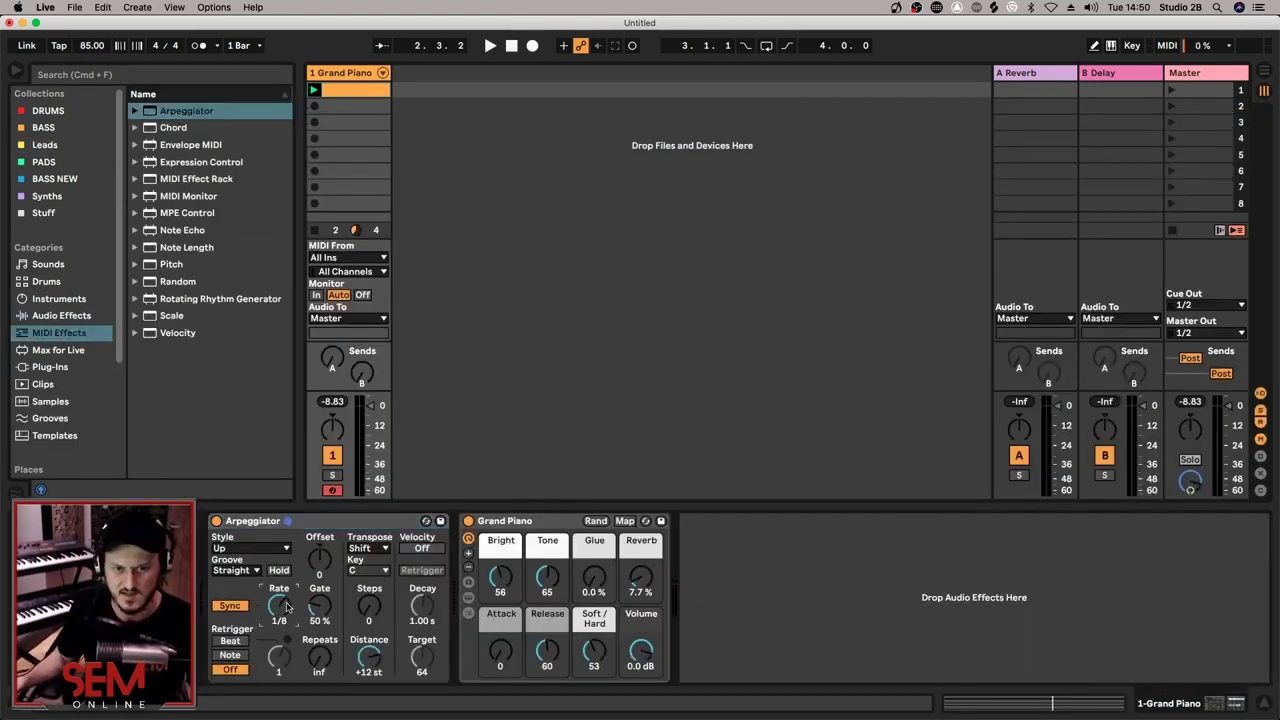
- Set the Arpeggiator's rate to 1/16 and its style to UpDown, playing the clip to hear the pattern
click(314, 90)
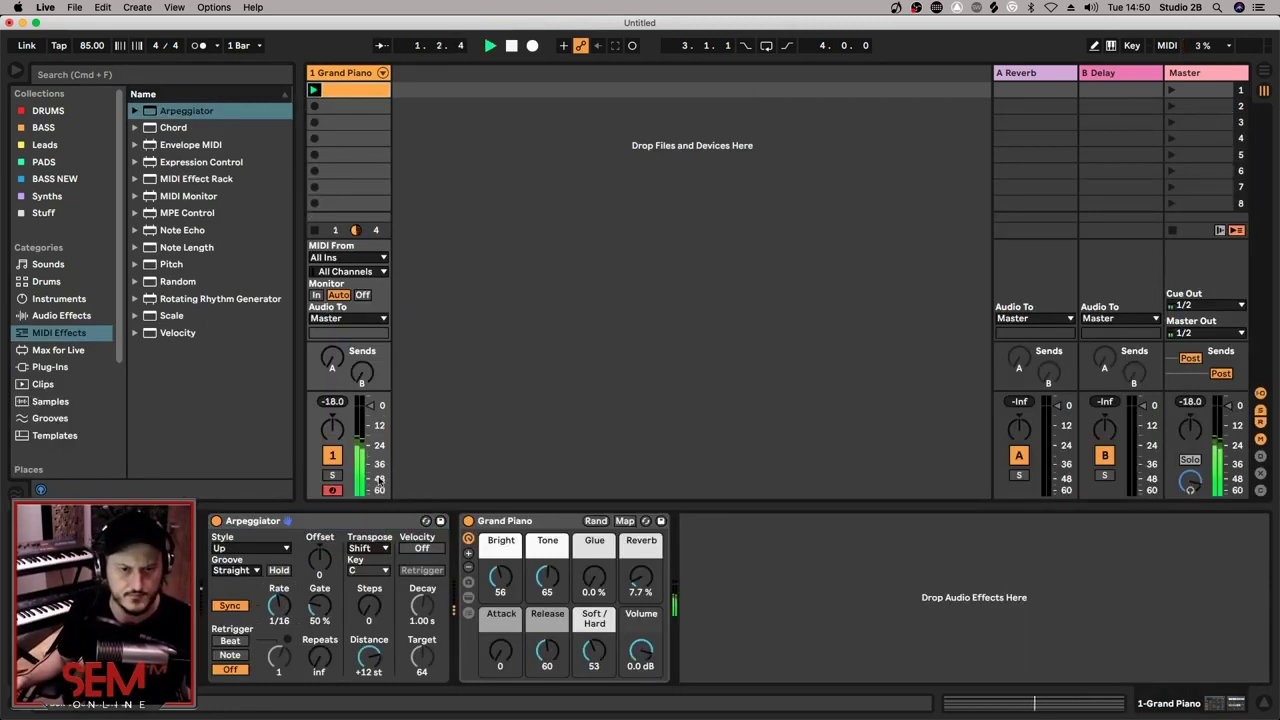
click(266, 553)
click(269, 339)
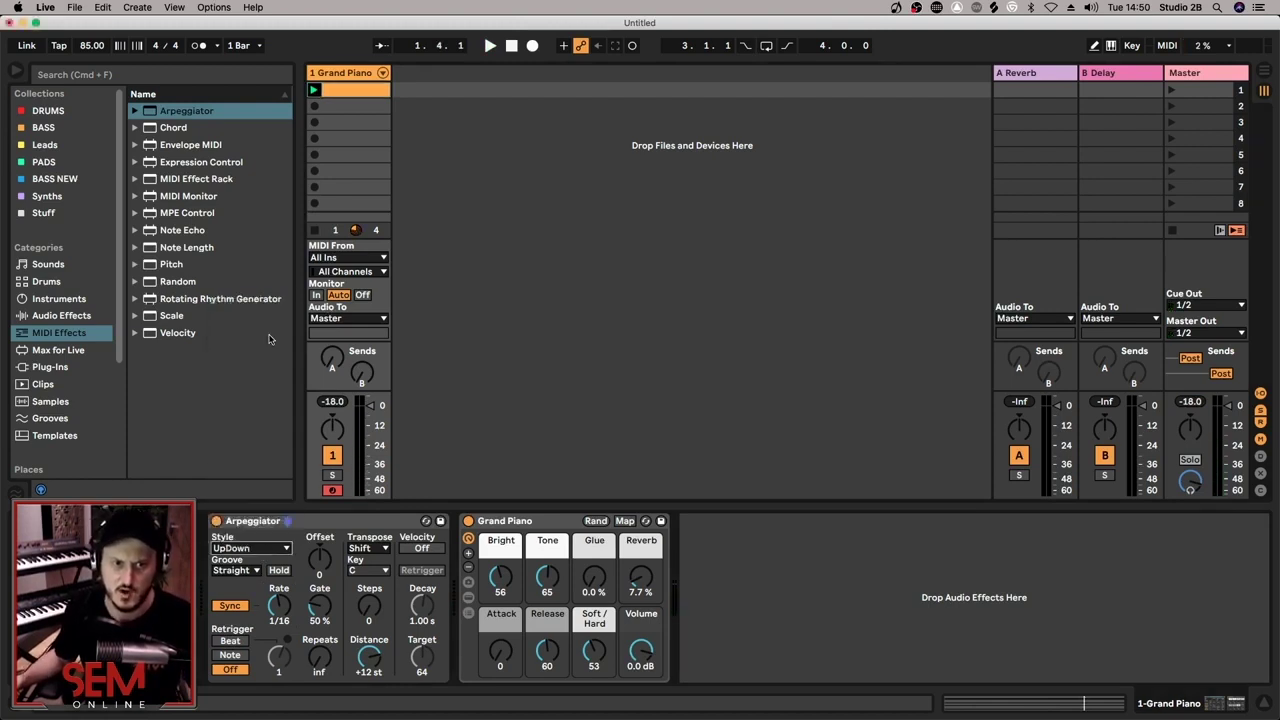
click(314, 90)
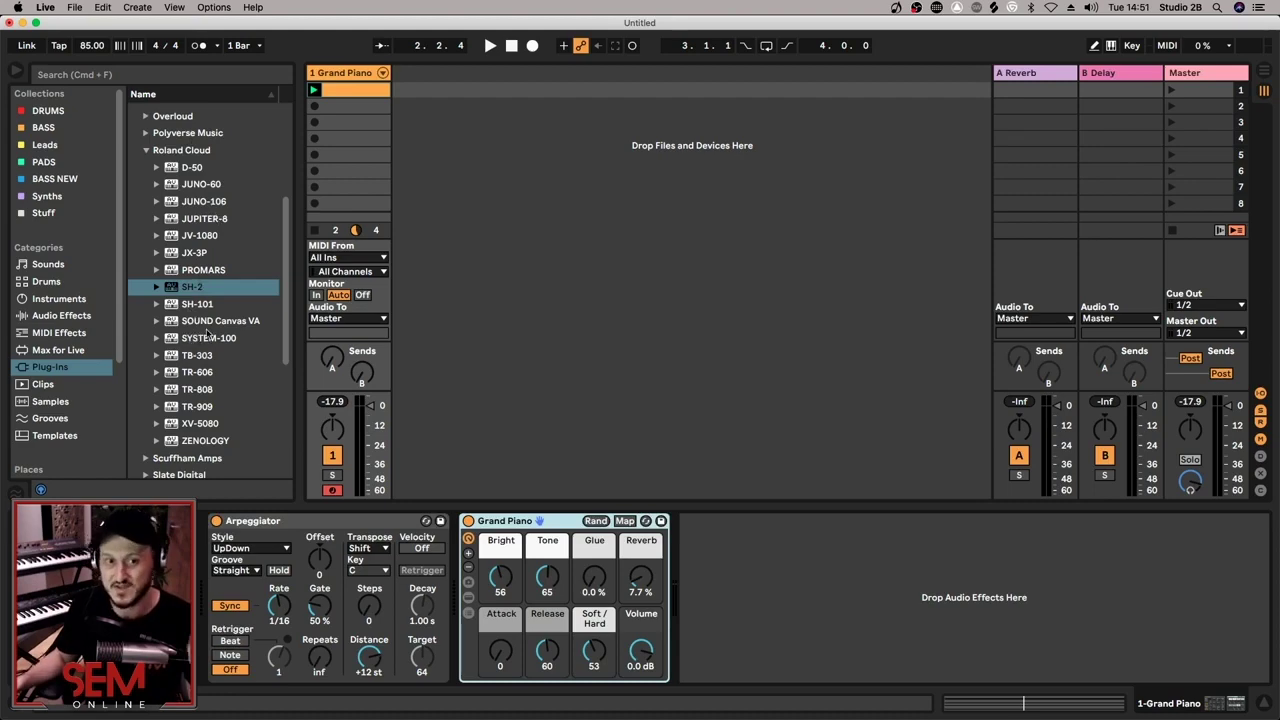
- Replace the Grand Piano with Roland Cloud's SH-2 synth and load the blank F-6 patch from preset bank 3
click(190, 288)
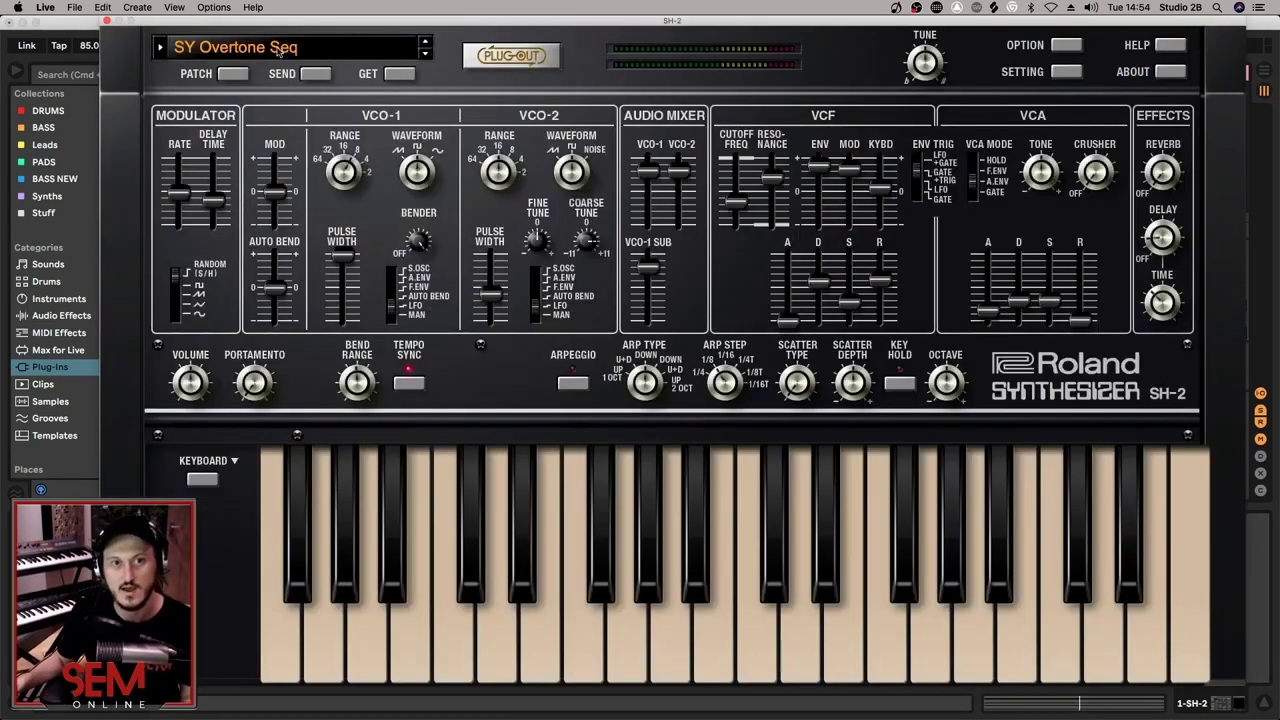
click(280, 52)
mouse_move(209, 116)
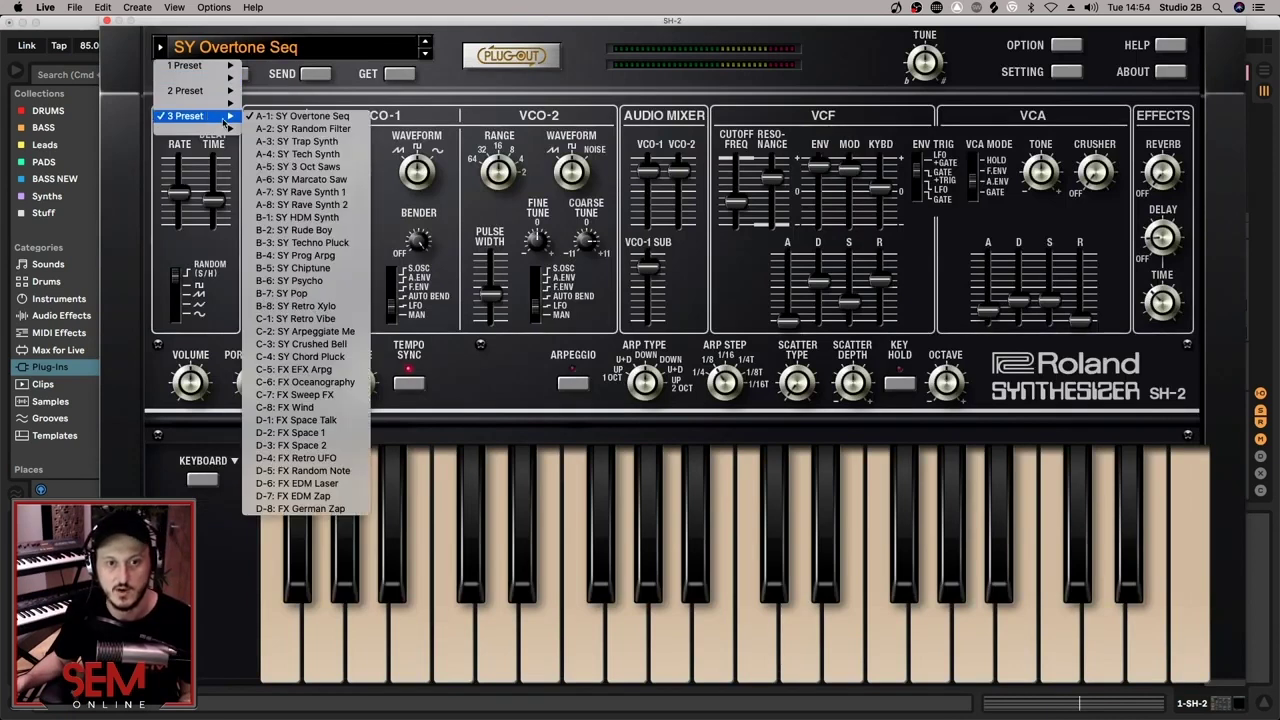
scroll(240, 126, down, 8)
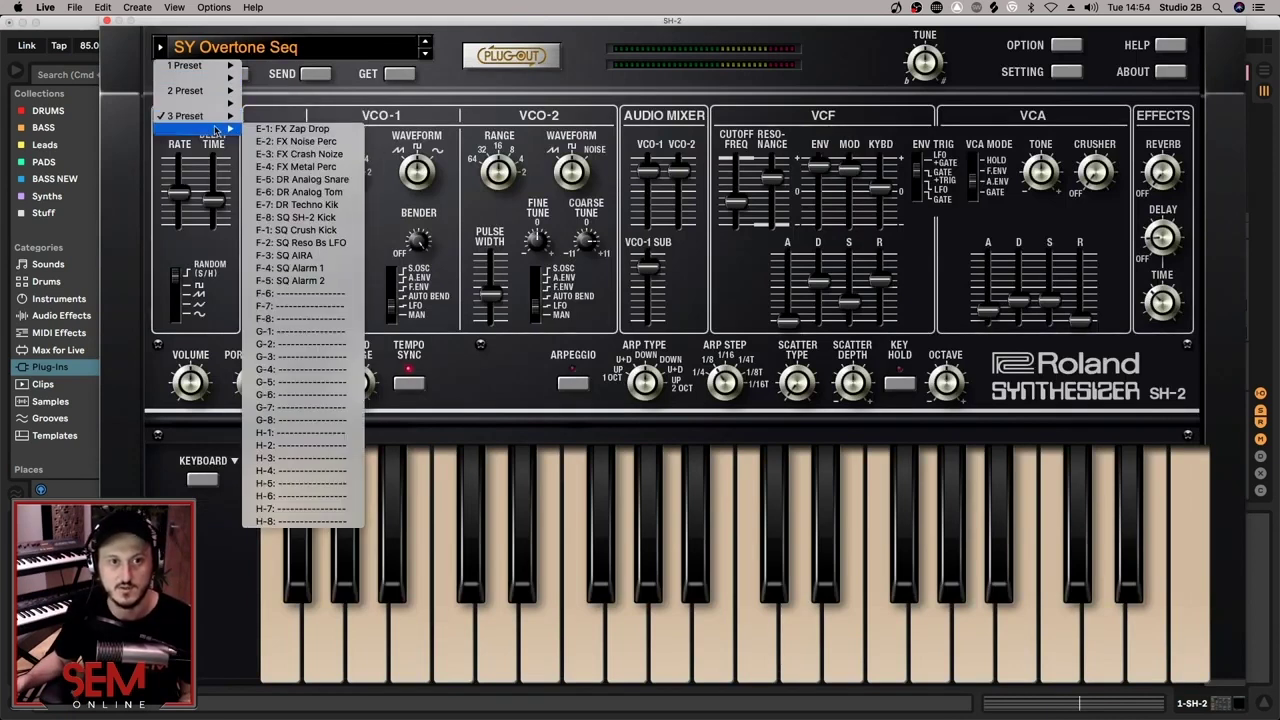
click(320, 294)
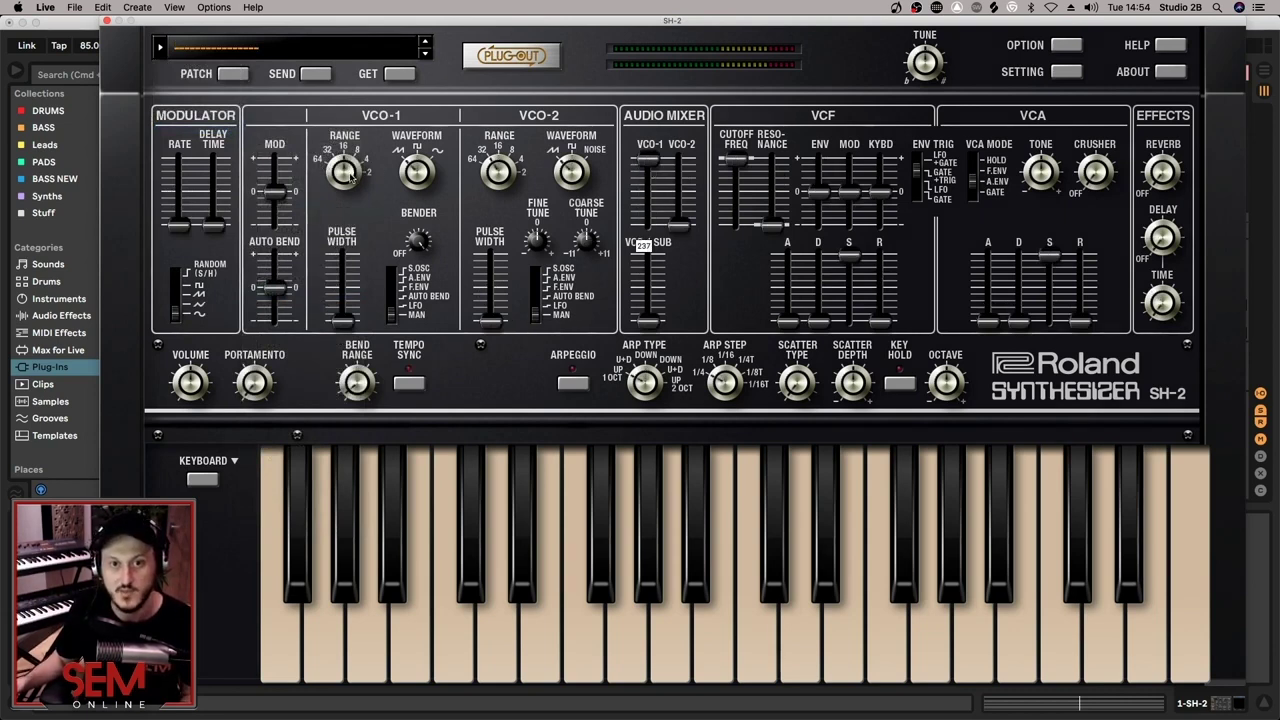
- Set VCO-2 to a square wave with LFO-modulated pulse width at about halfway, and raise the modulator rate to about halfway
mouse_move(345, 178)
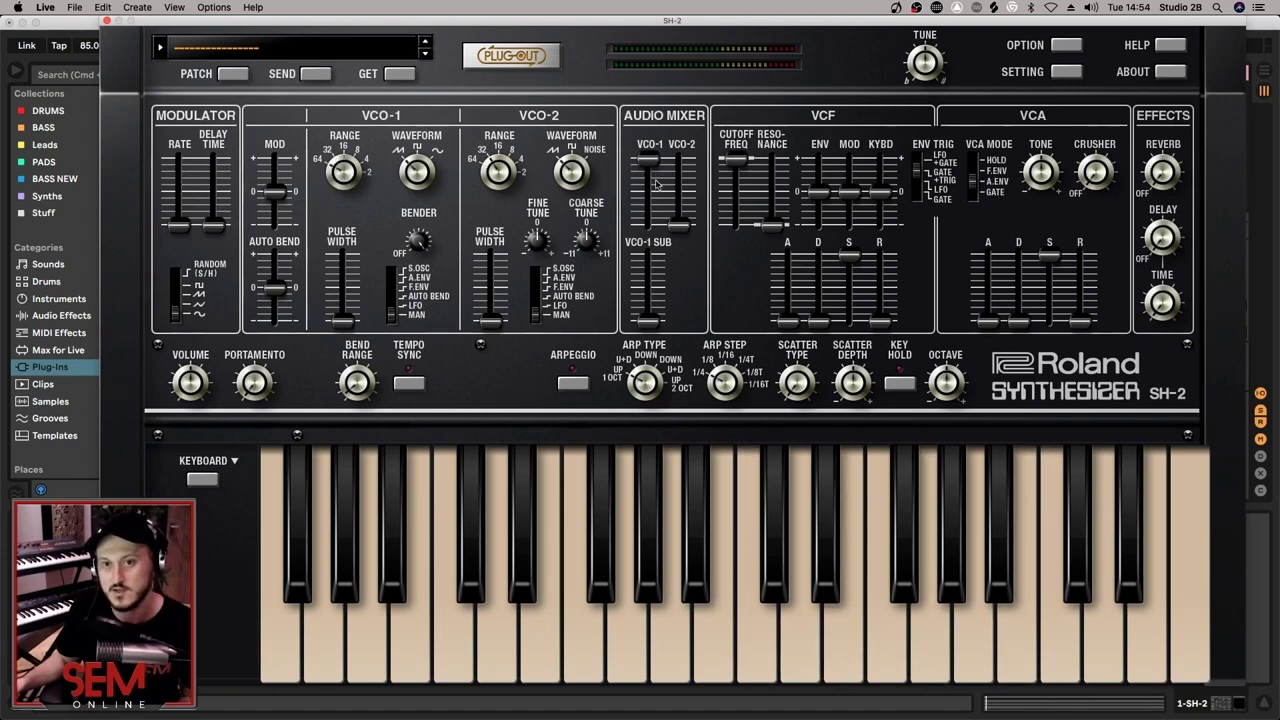
mouse_move(531, 165)
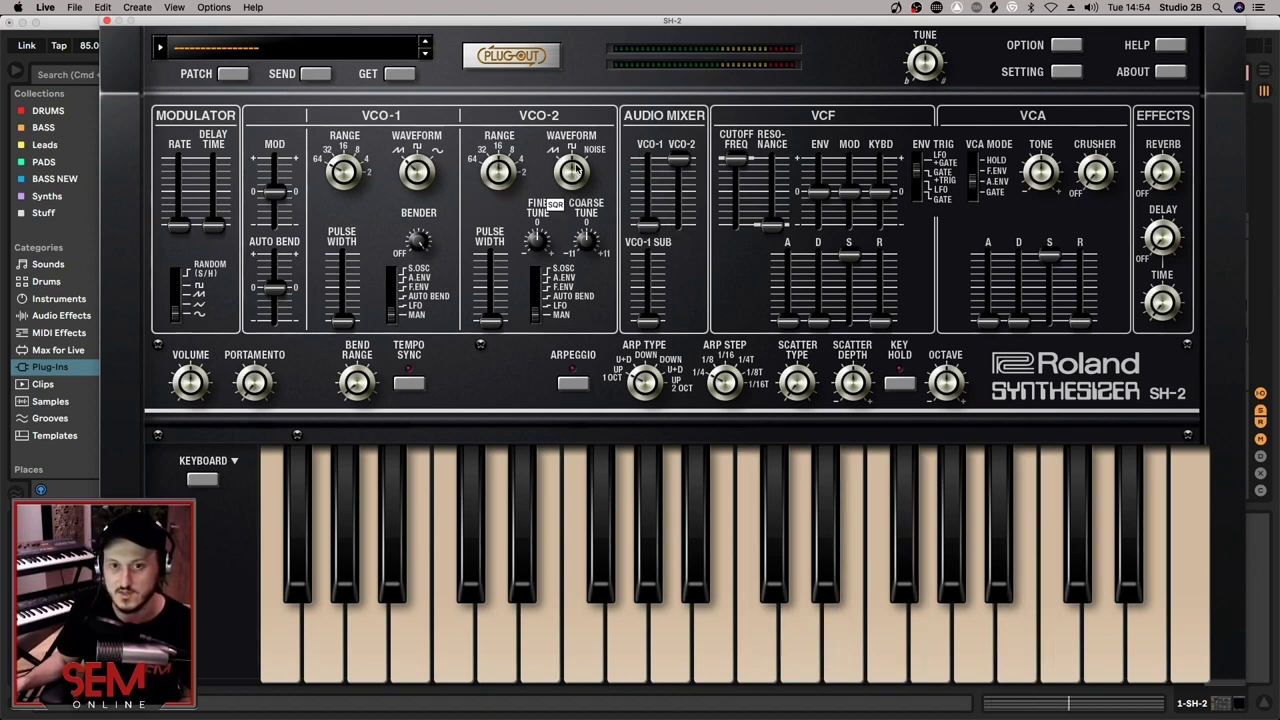
drag(491, 321, 505, 290)
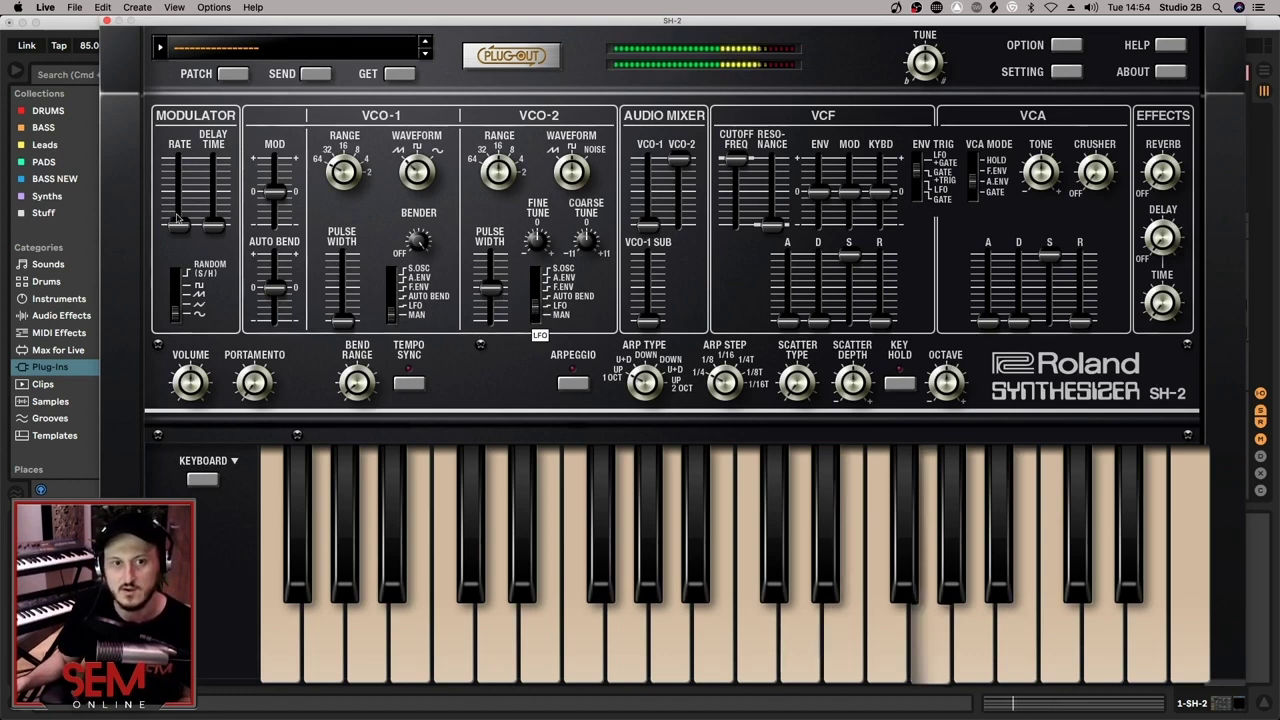
drag(178, 225, 182, 198)
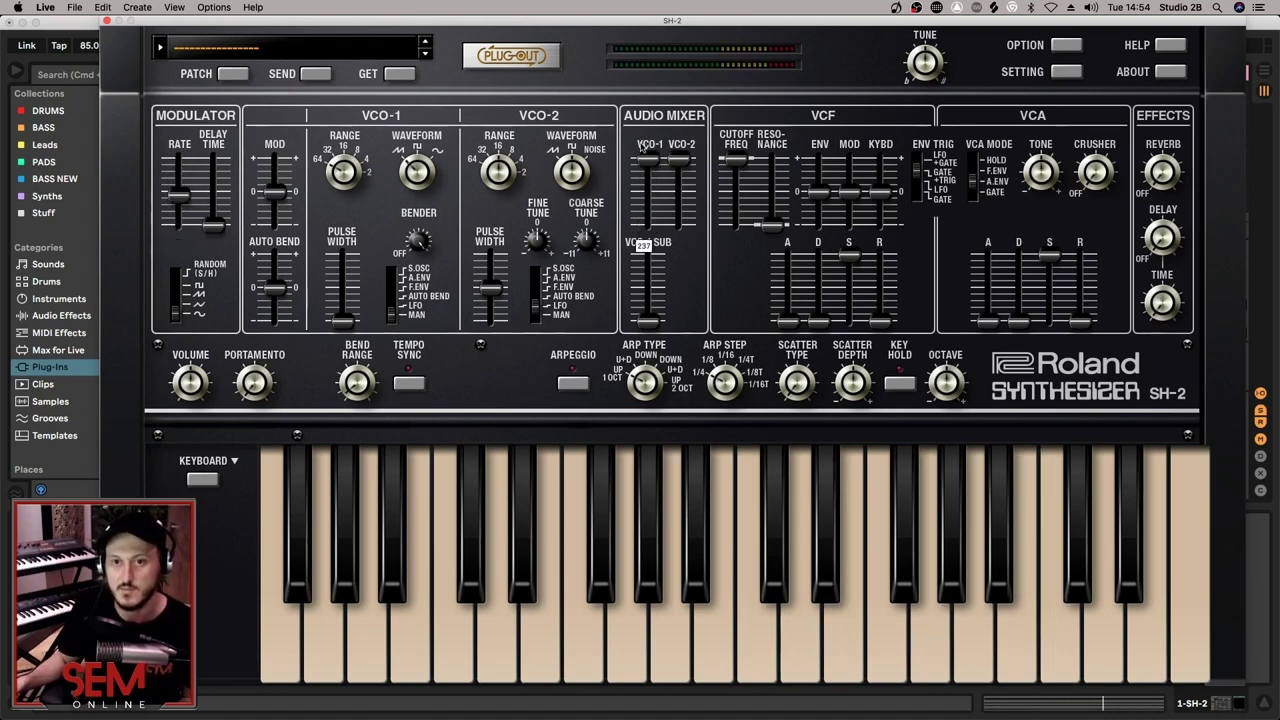
- Balance the audio mixer with VCO-1 at 237, VCO-2 slightly lower and the VCO-1 sub about halfway, then adjust VCO-2's fine tuning
drag(692, 162, 680, 170)
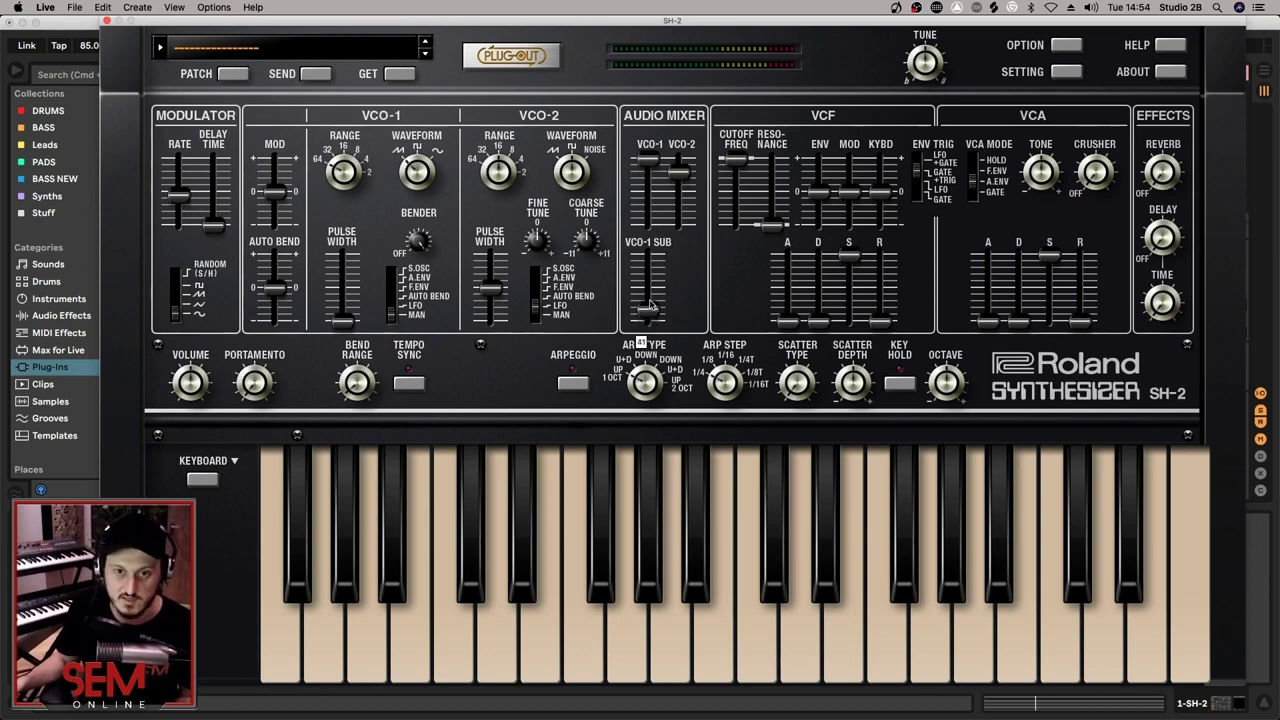
mouse_move(650, 305)
mouse_down()
mouse_move(650, 283)
mouse_move(652, 303)
mouse_up()
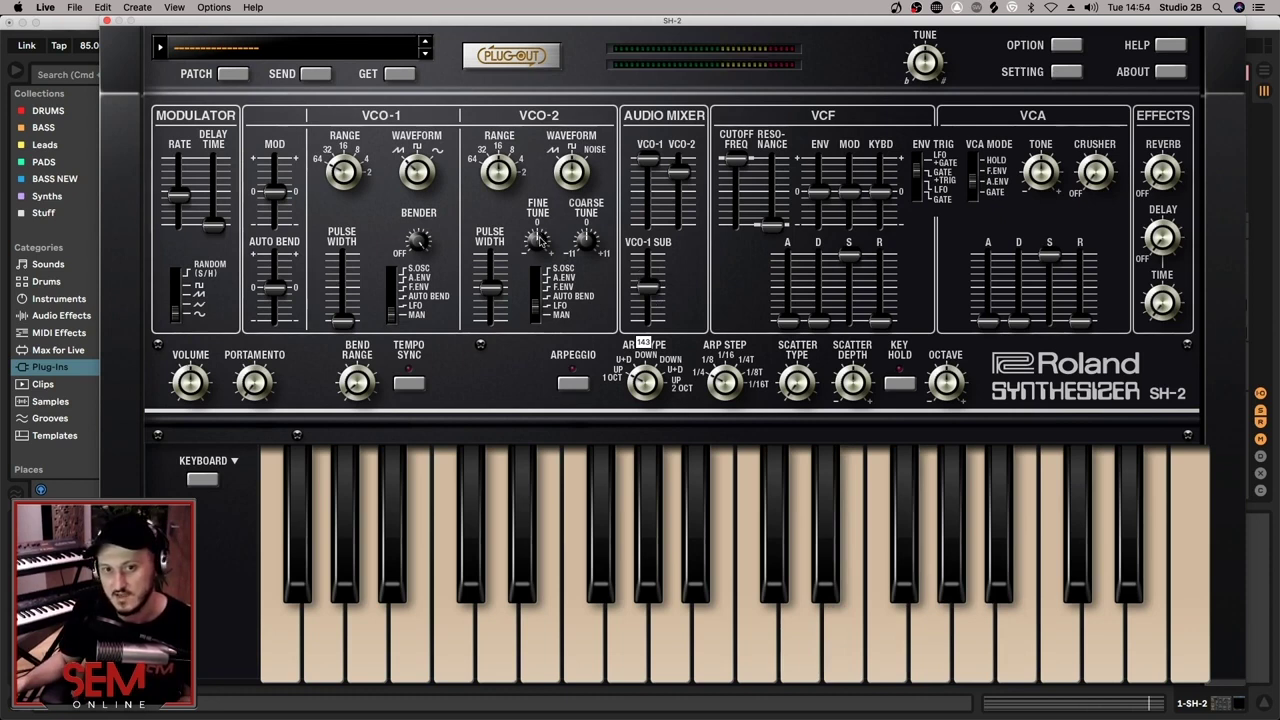
mouse_move(540, 245)
mouse_down()
mouse_move(535, 275)
mouse_move(535, 257)
mouse_up()
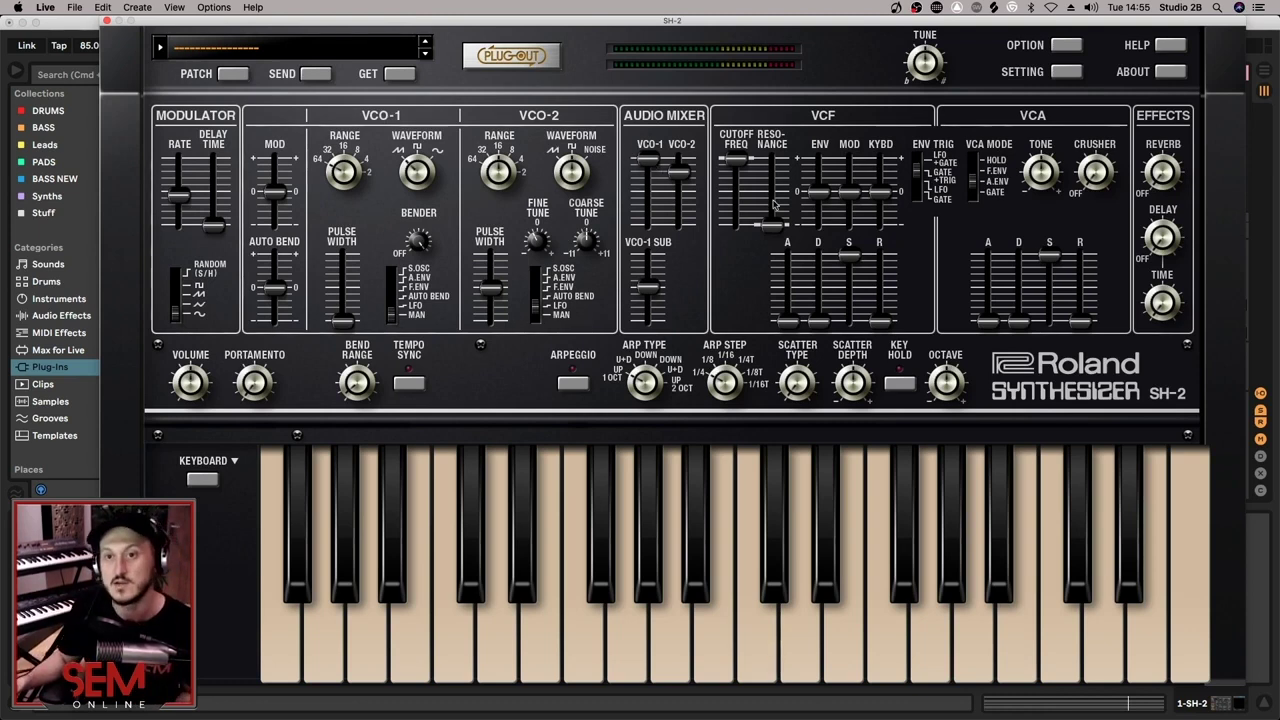
- Lower the filter cutoff to about halfway and shape the VCA envelope with zero sustain and moderate decay and release
drag(741, 163, 741, 197)
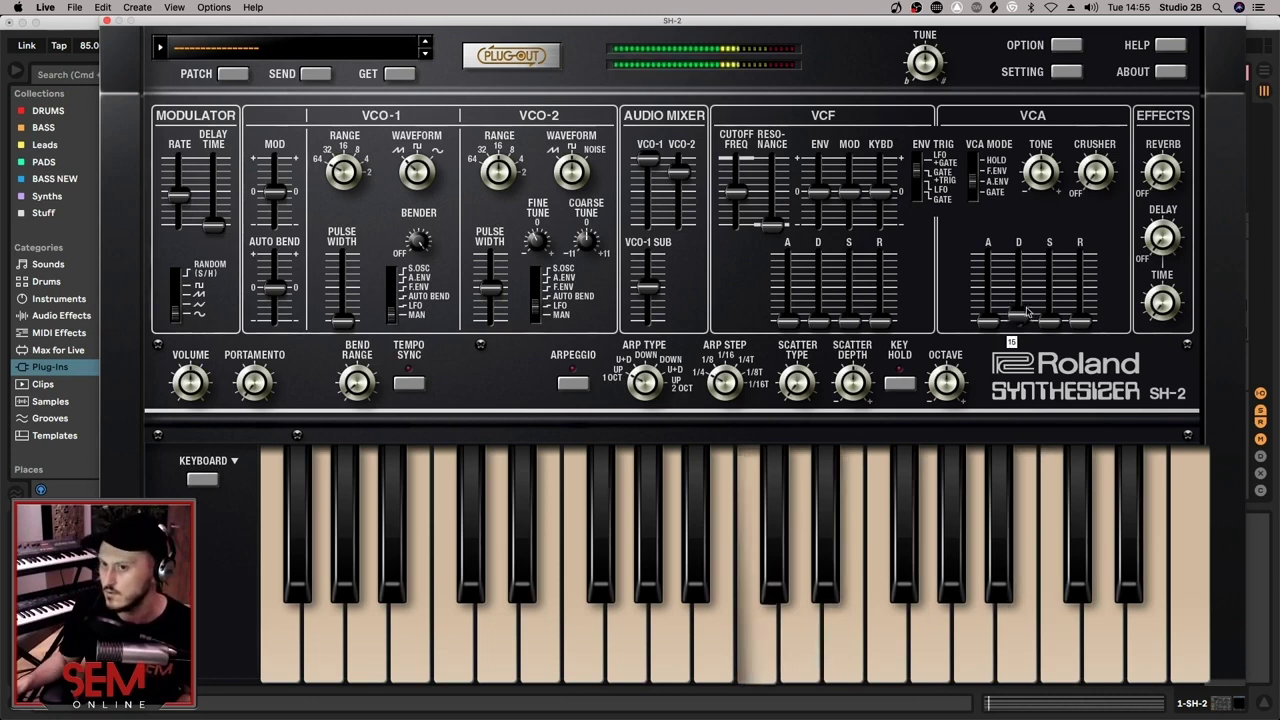
drag(1018, 321, 1012, 296)
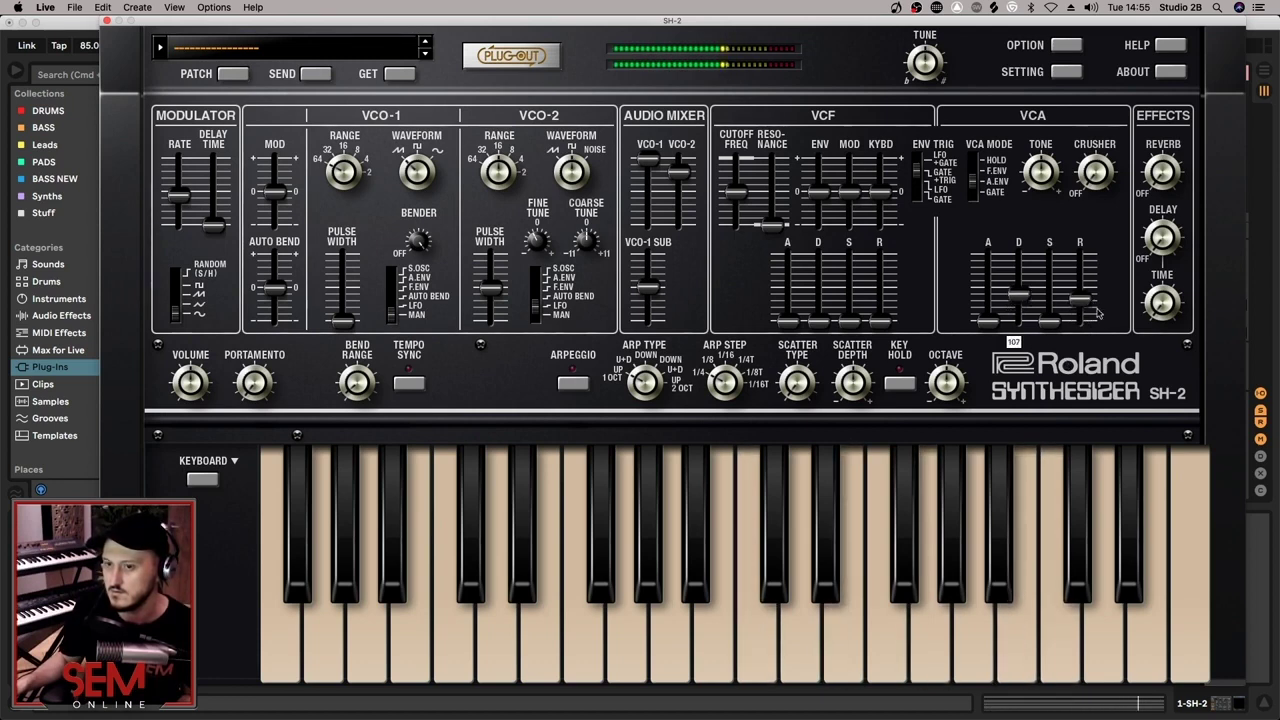
drag(1088, 307, 1023, 306)
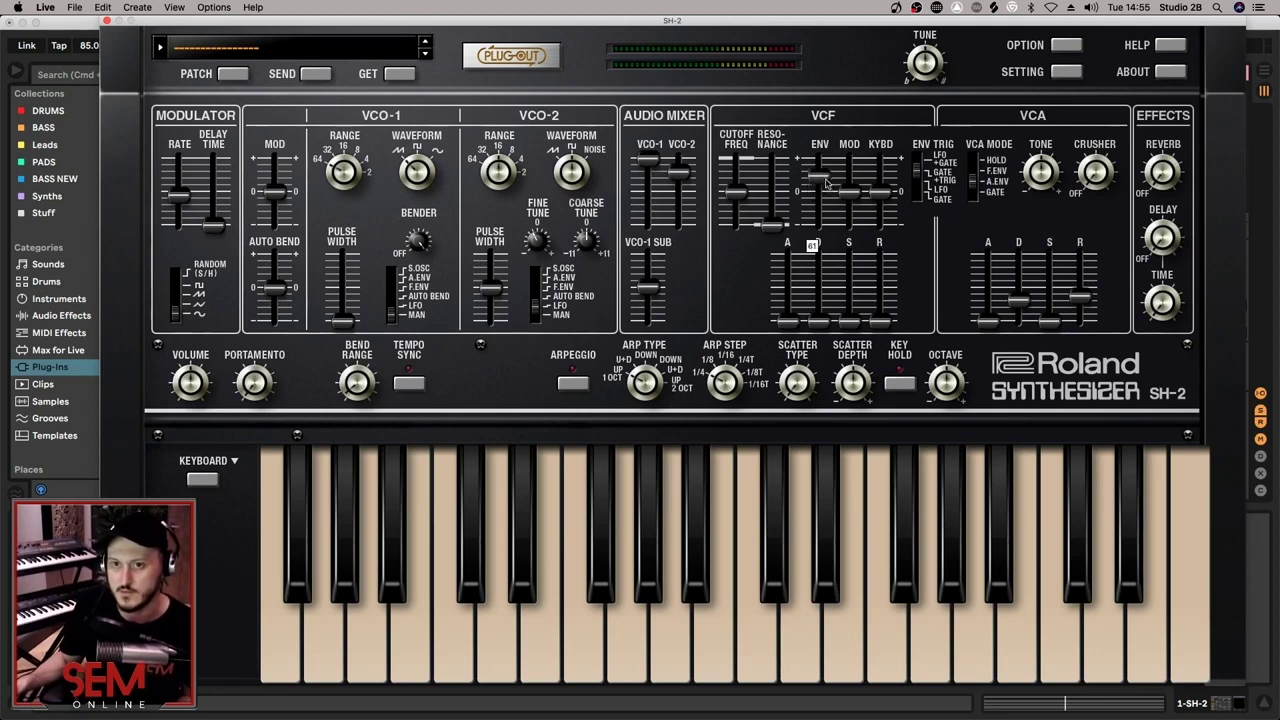
- Shape the VCF envelope with a decay of about 102 and a similar release, and set its envelope amount to 89
drag(818, 323, 821, 303)
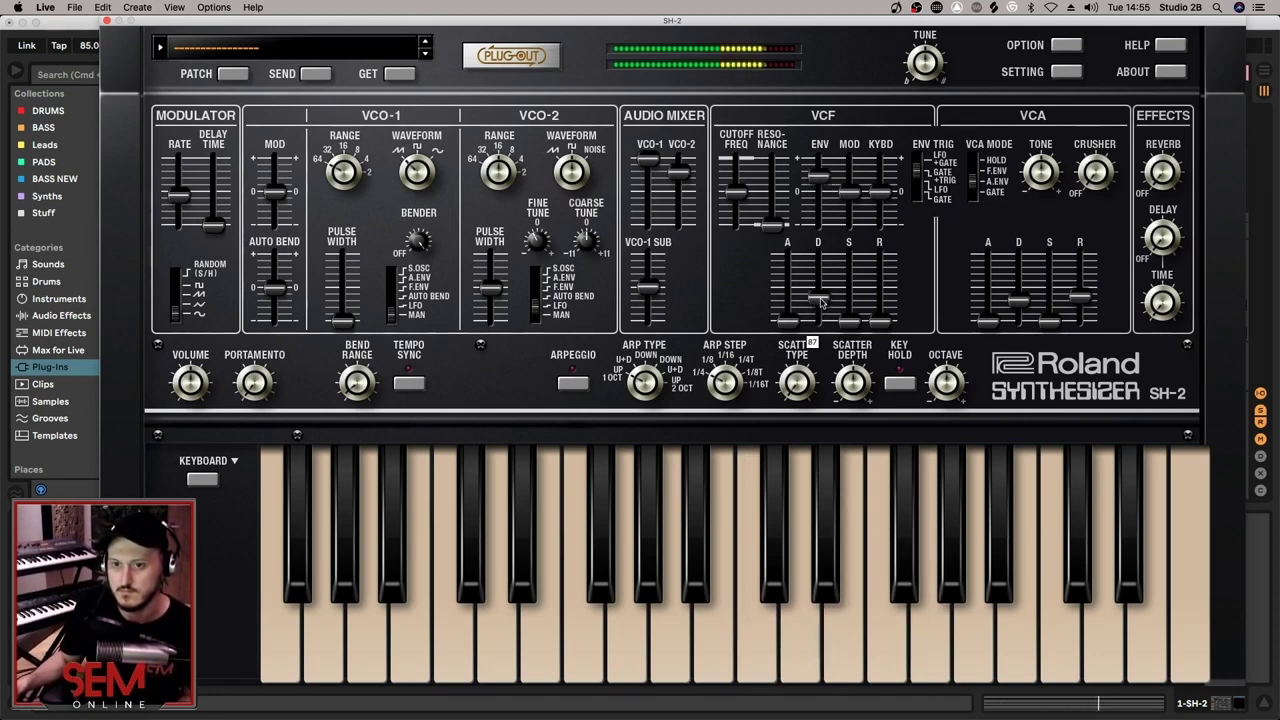
drag(889, 325, 890, 304)
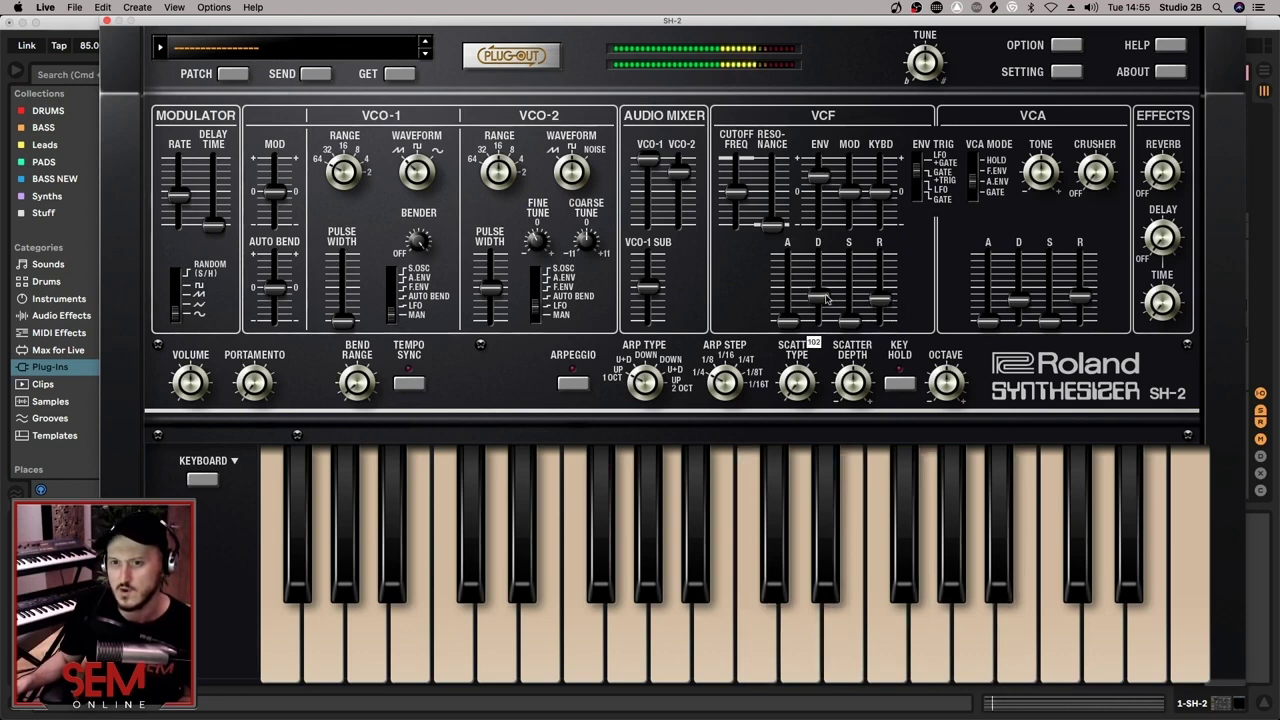
drag(826, 176, 828, 168)
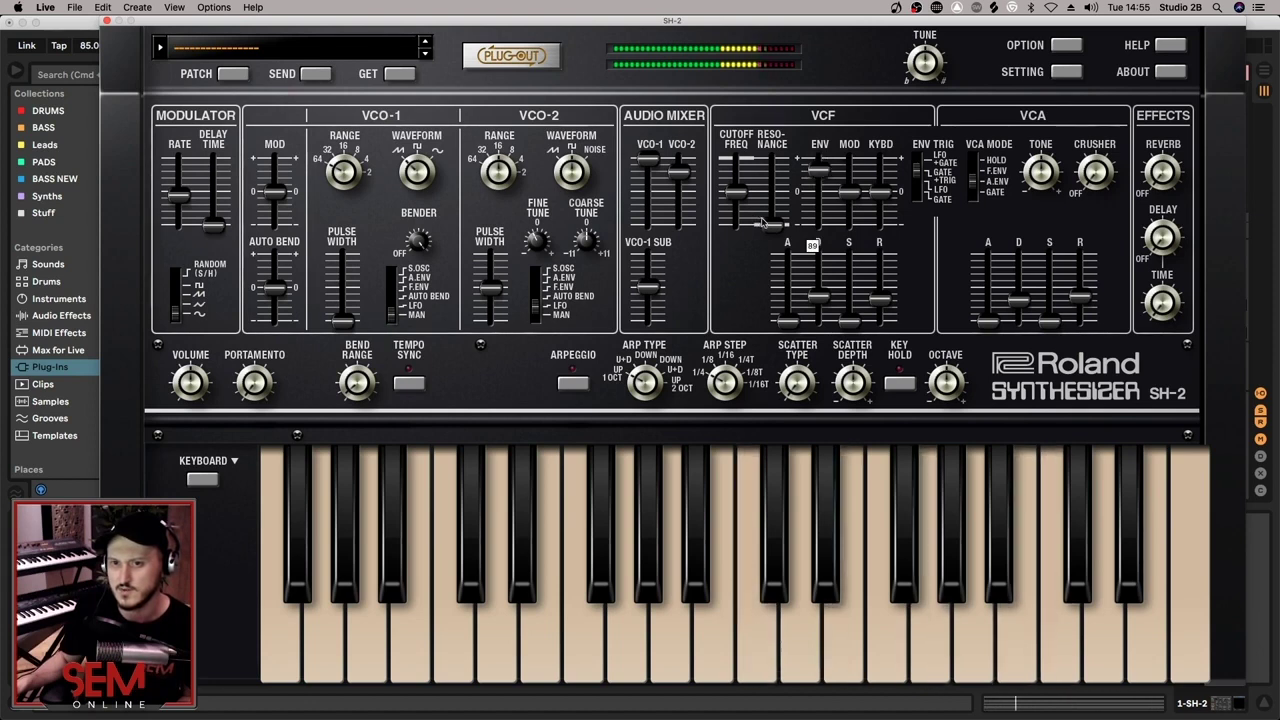
- Set the filter resonance to 59 and its keyboard tracking to -57, and raise the envelope amount slightly
drag(765, 222, 770, 196)
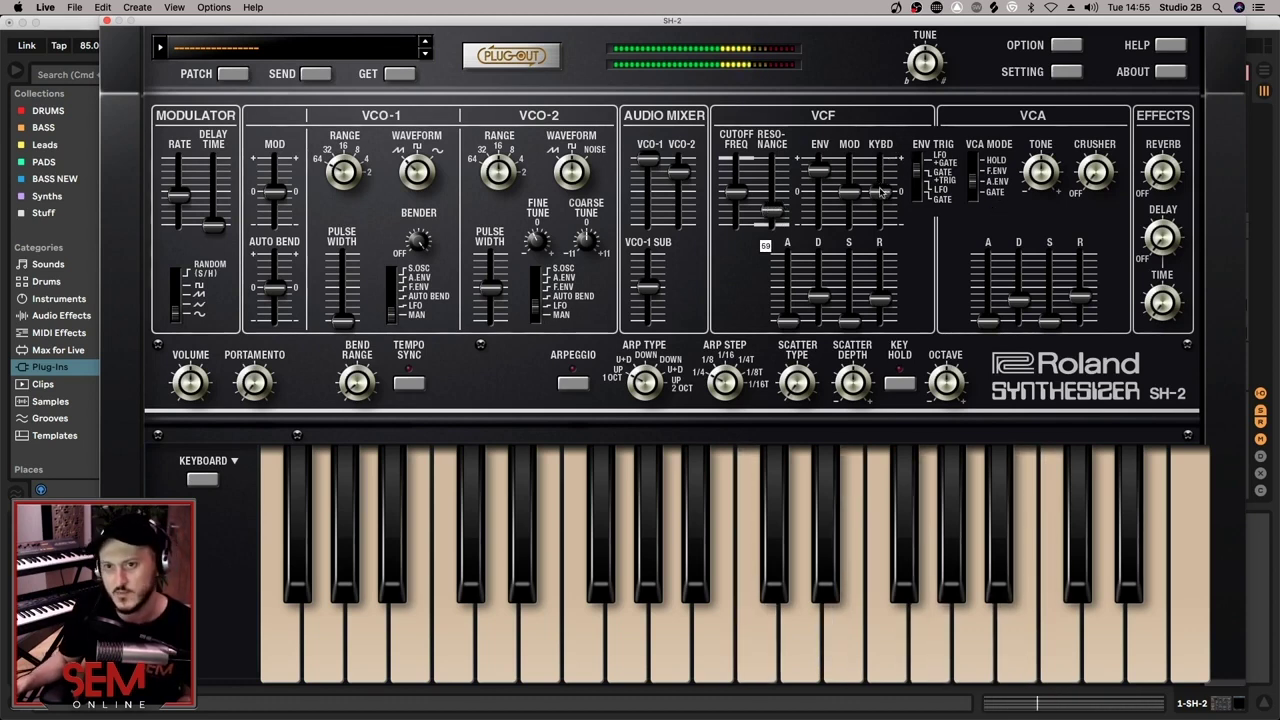
drag(880, 192, 893, 213)
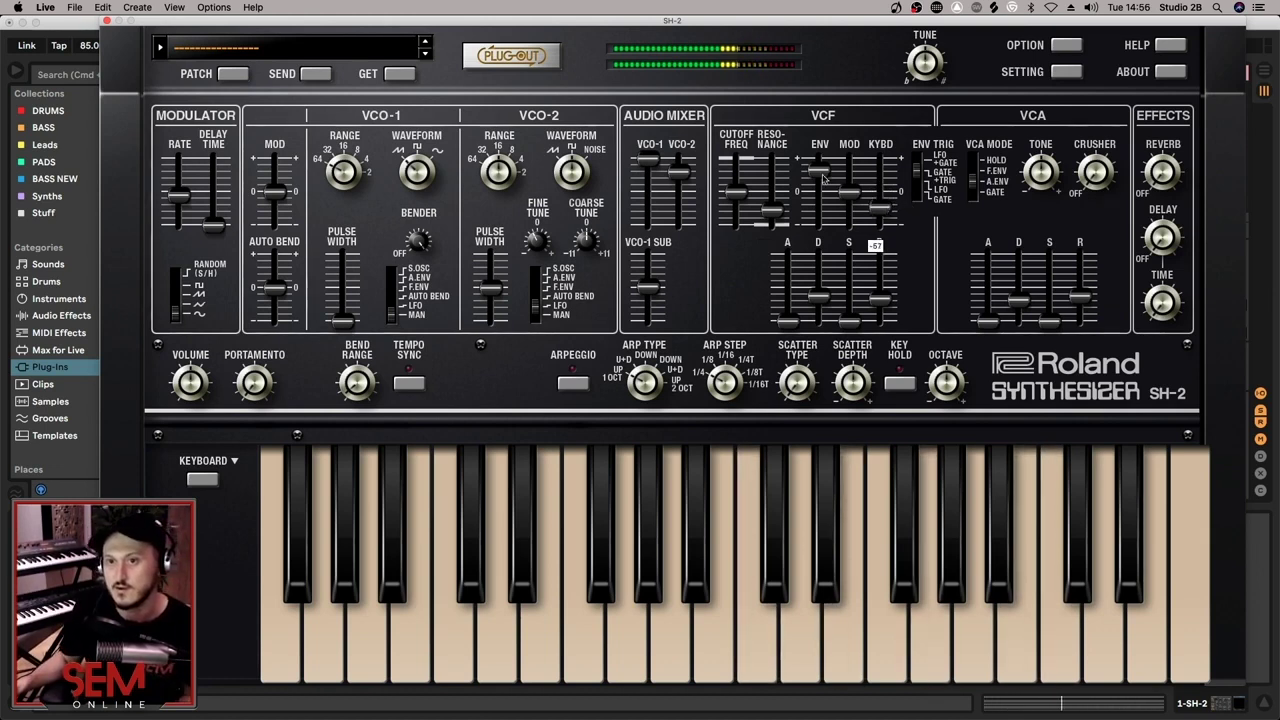
drag(824, 178, 822, 168)
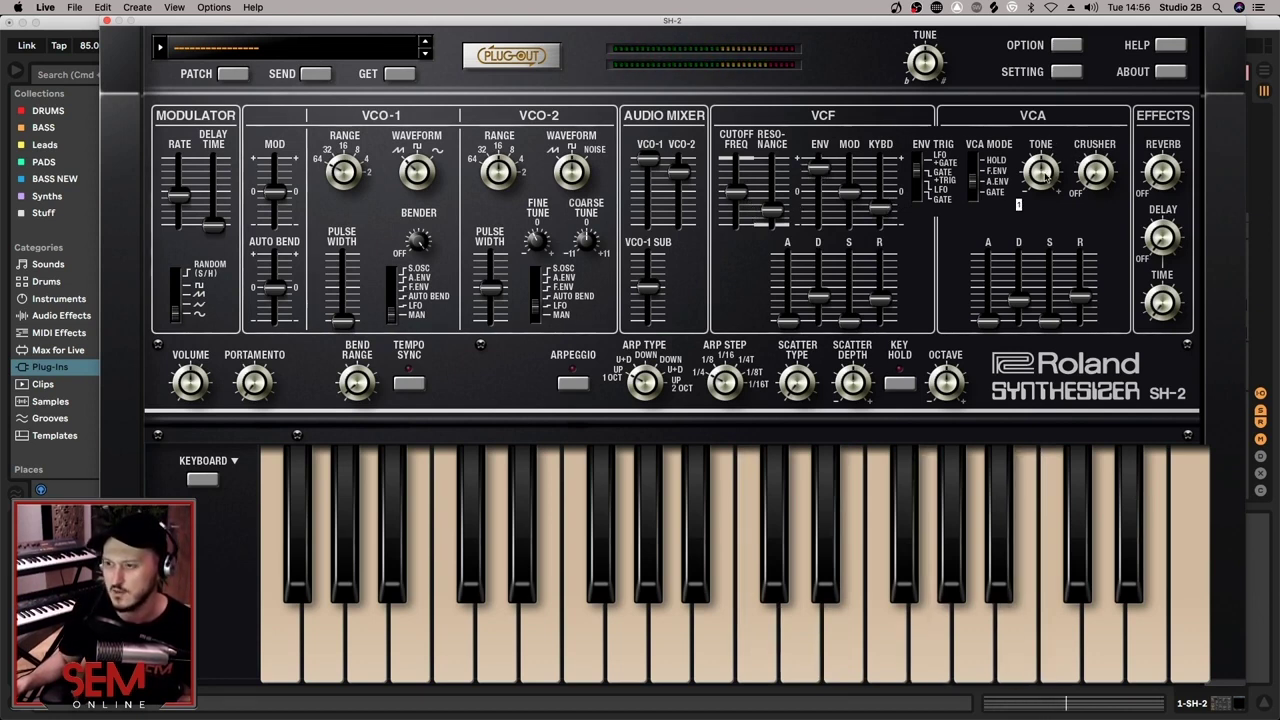
- Adjust the SH-2's tone control and close the synth window
drag(1045, 172, 1047, 144)
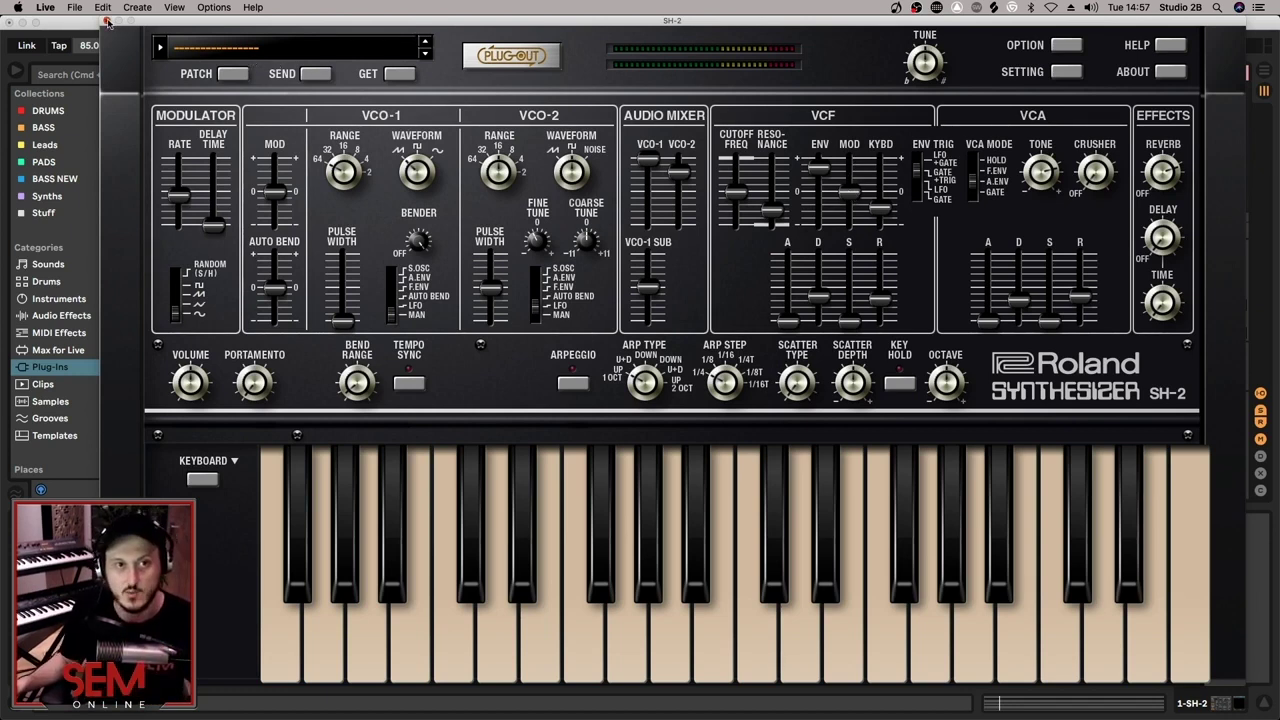
key(super+alt+p)
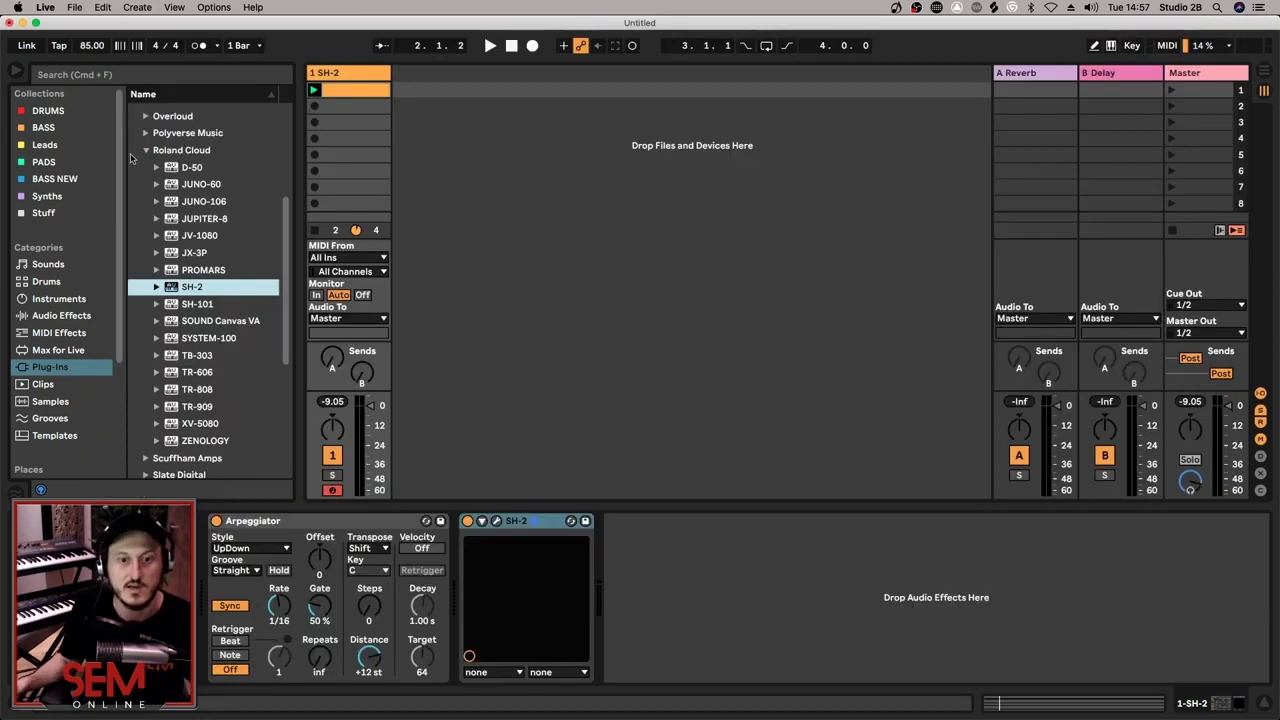
- Add an Auto Filter from the EQ & Filters audio effects after the SH-2
click(58, 316)
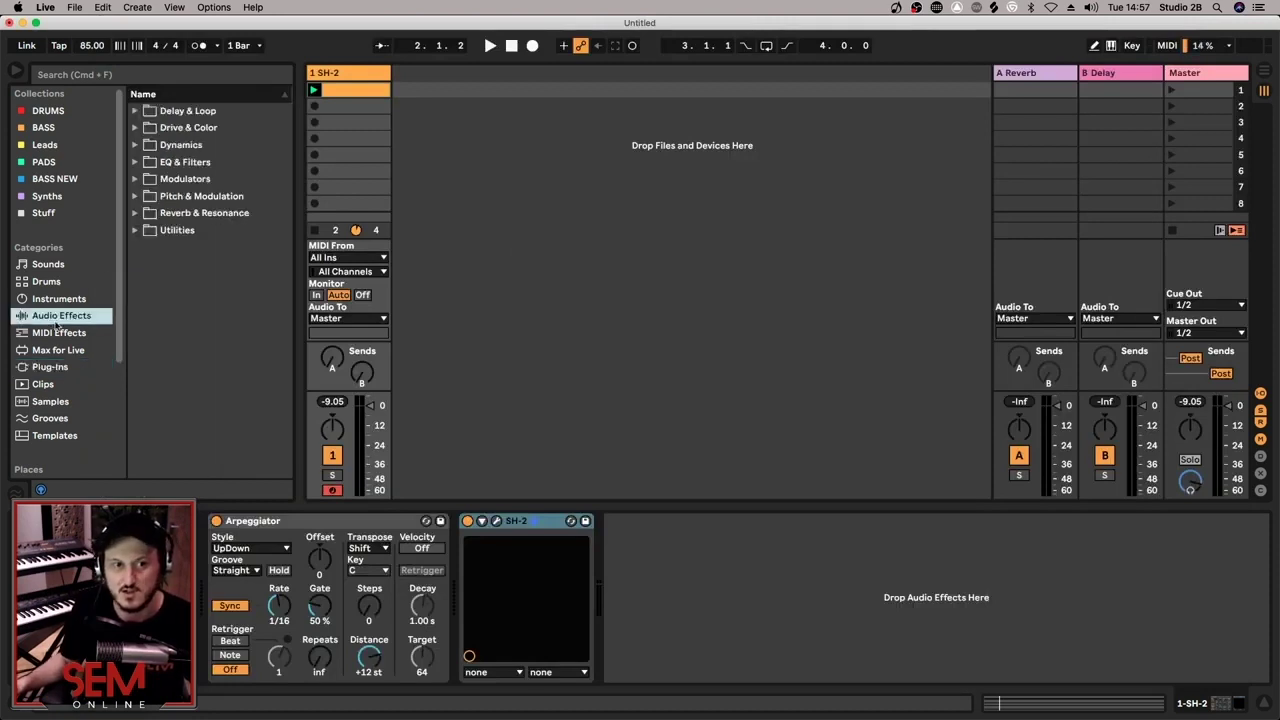
click(135, 162)
click(184, 180)
drag(184, 180, 668, 546)
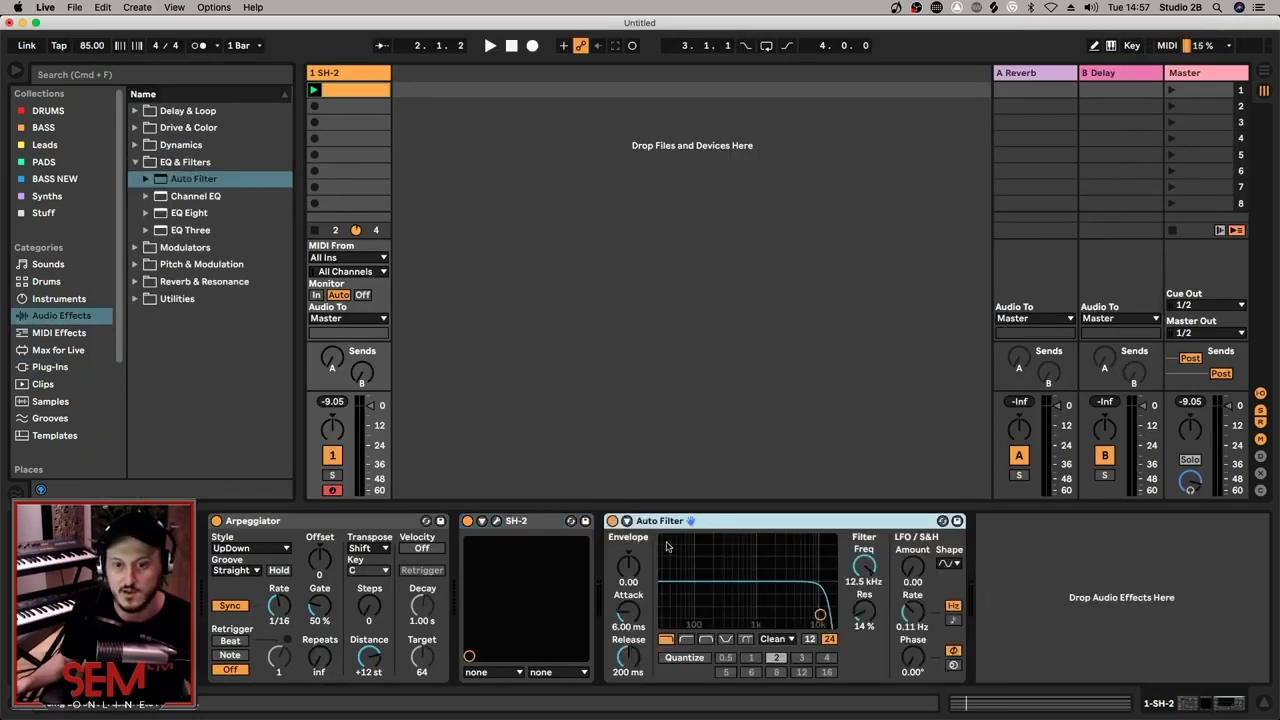
- Set the Auto Filter's LFO amount to 30 with tempo-synced rate 8, cutoff to 7.36 kHz, and envelope to -50.4 during playback
drag(914, 562, 914, 552)
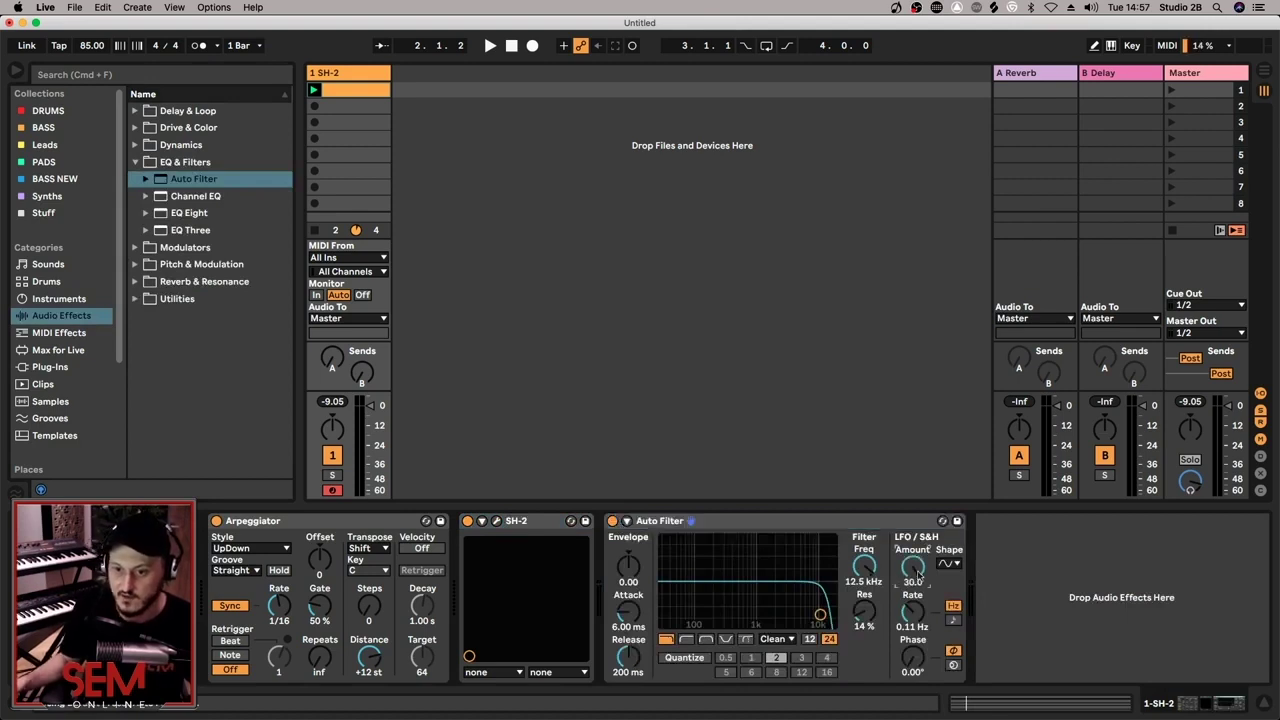
click(954, 620)
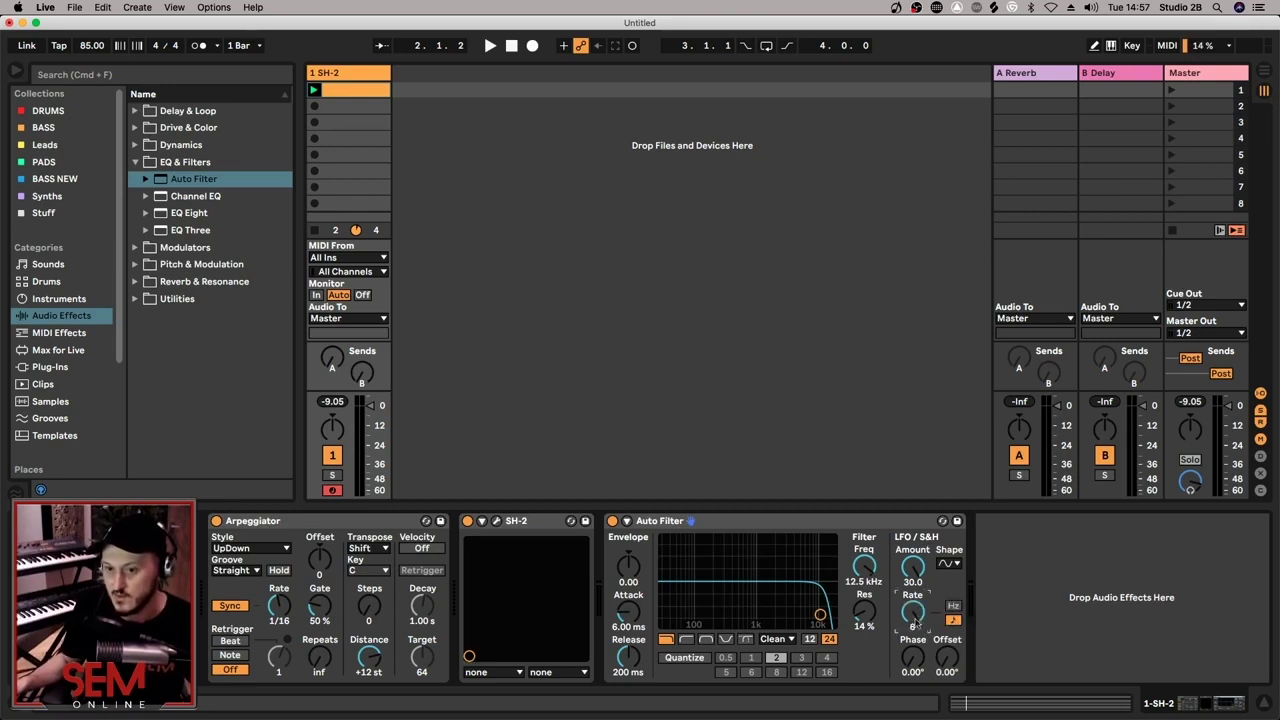
drag(820, 614, 785, 620)
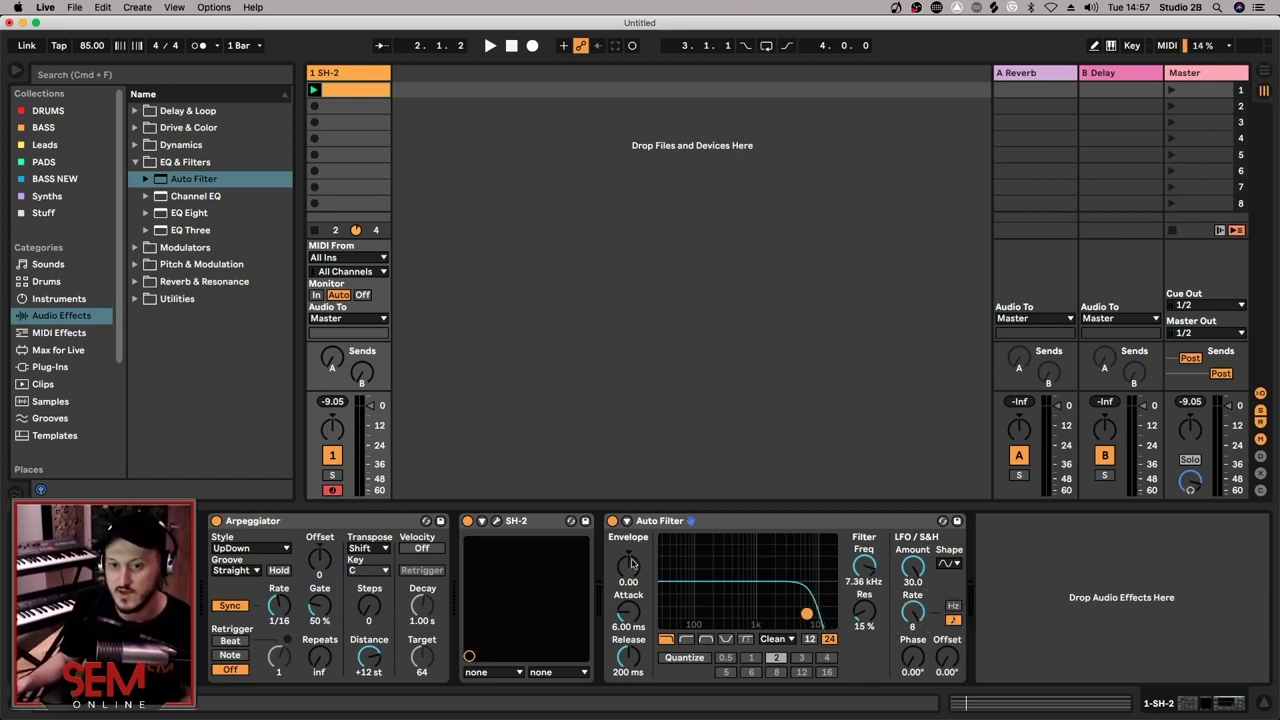
key(space)
drag(640, 571, 640, 585)
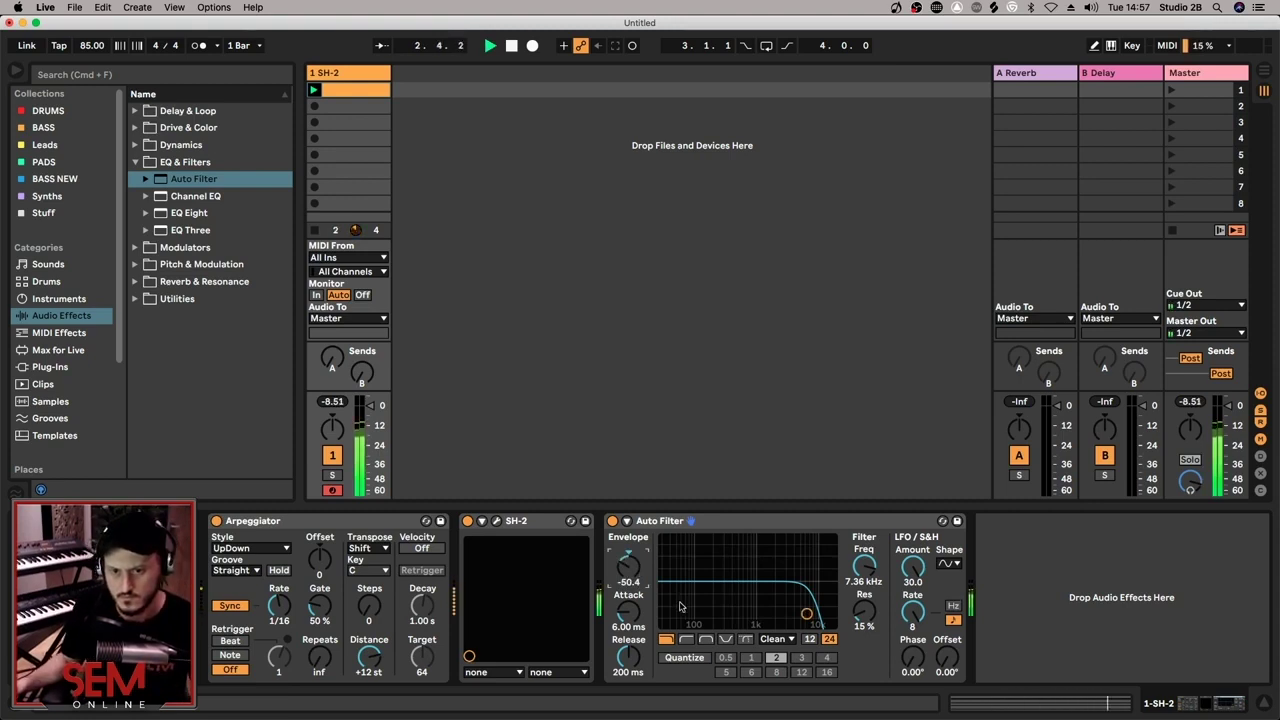
- Insert an EQ Eight between the SH-2 and the Auto Filter, and review the SH-2's panel
click(187, 199)
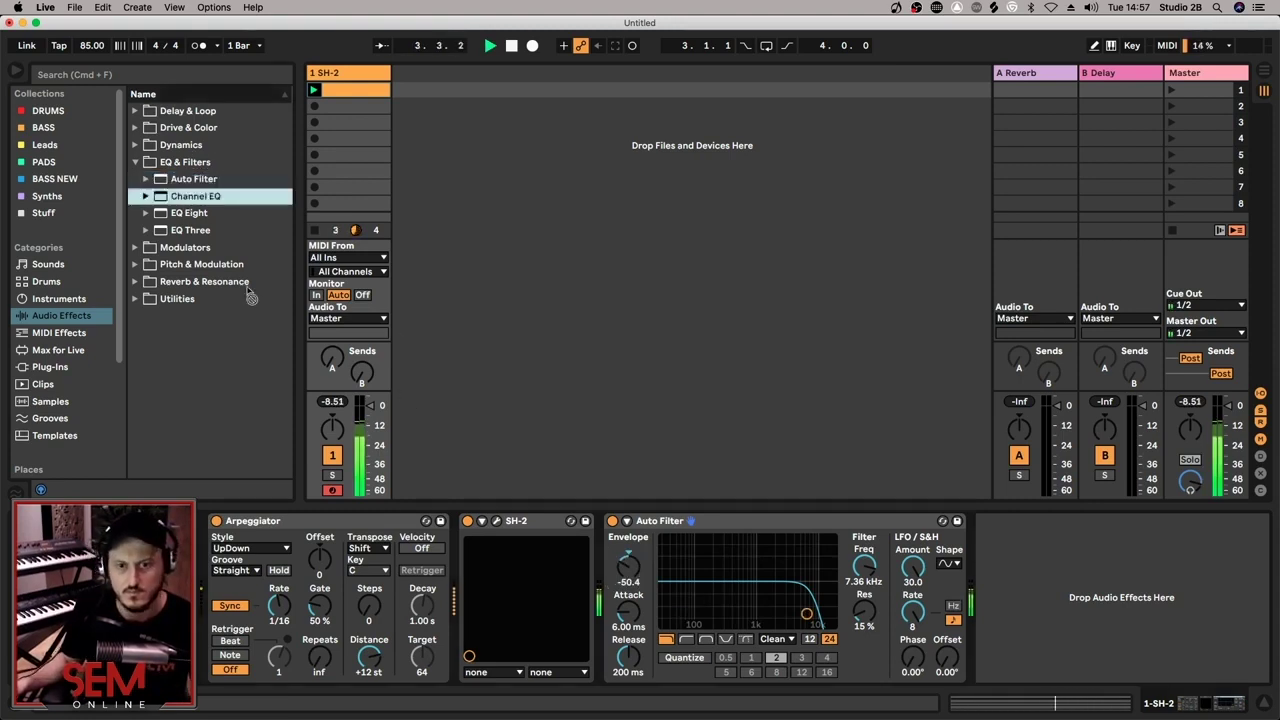
mouse_move(176, 216)
mouse_down()
mouse_move(664, 598)
mouse_move(640, 596)
mouse_up()
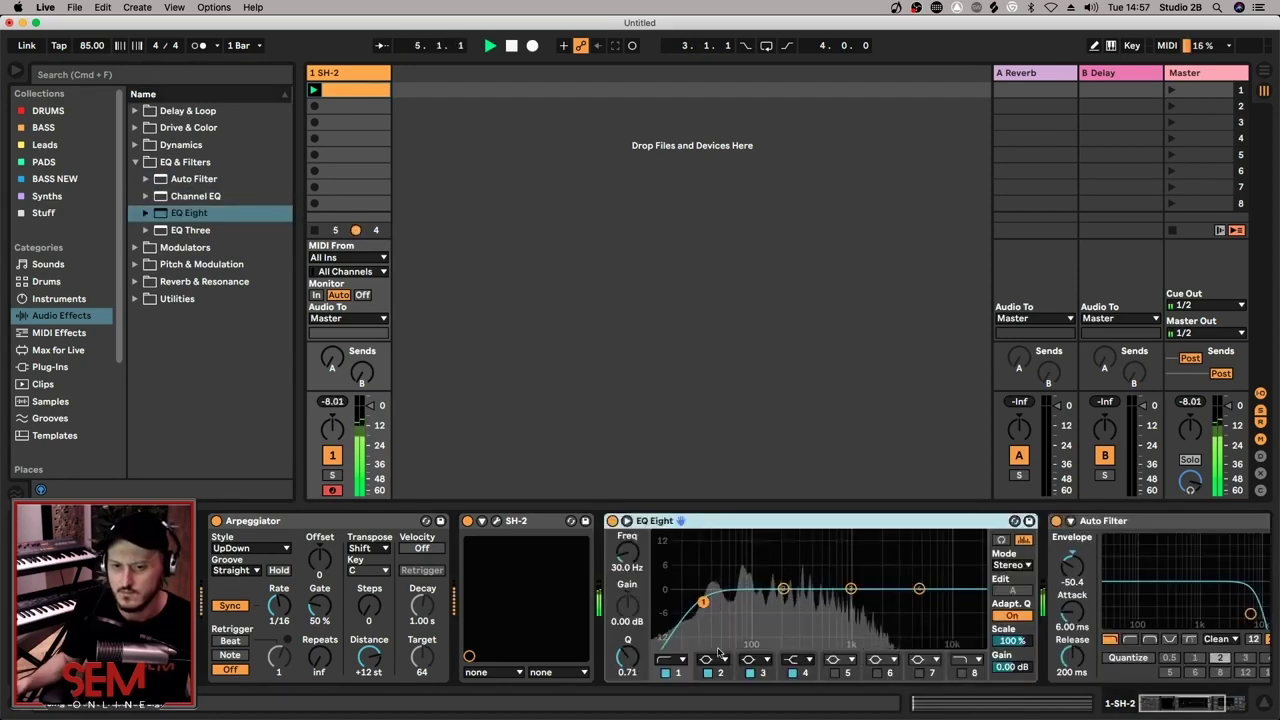
click(496, 520)
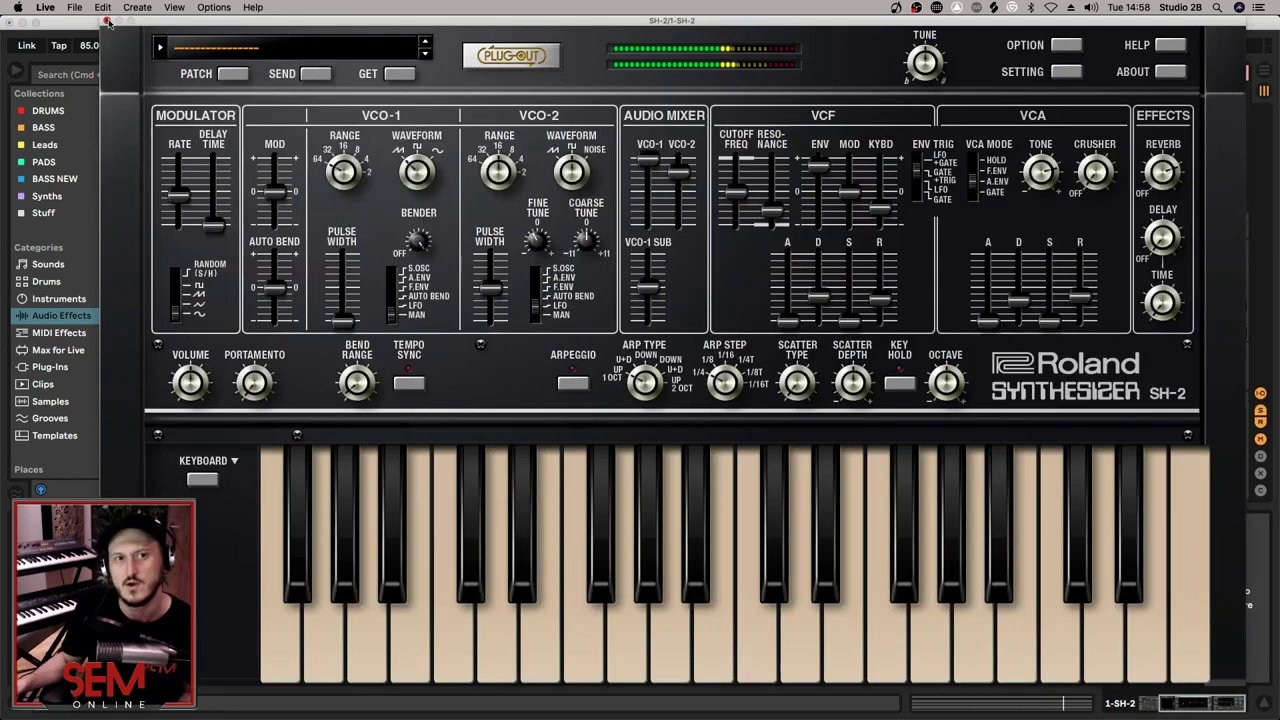
click(107, 21)
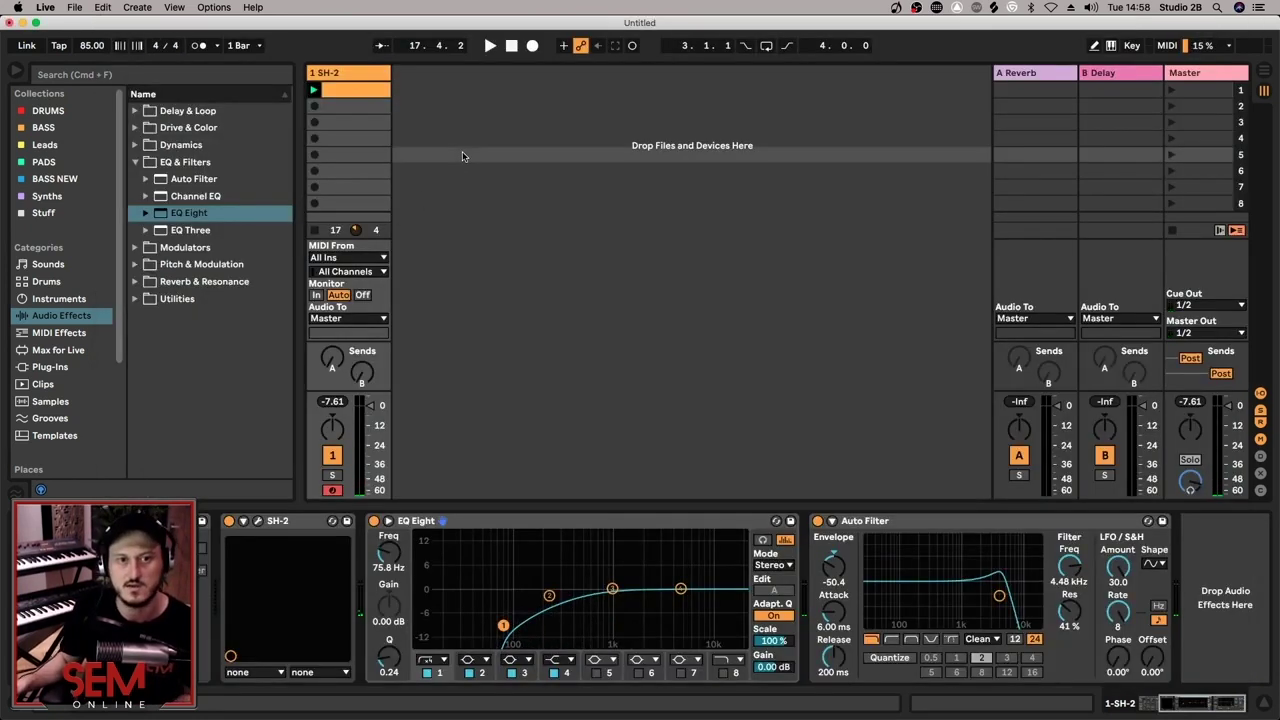
- Load the TR-808 on a new track, choose an empty pattern for it, and hide its window
drag(408, 106, 411, 107)
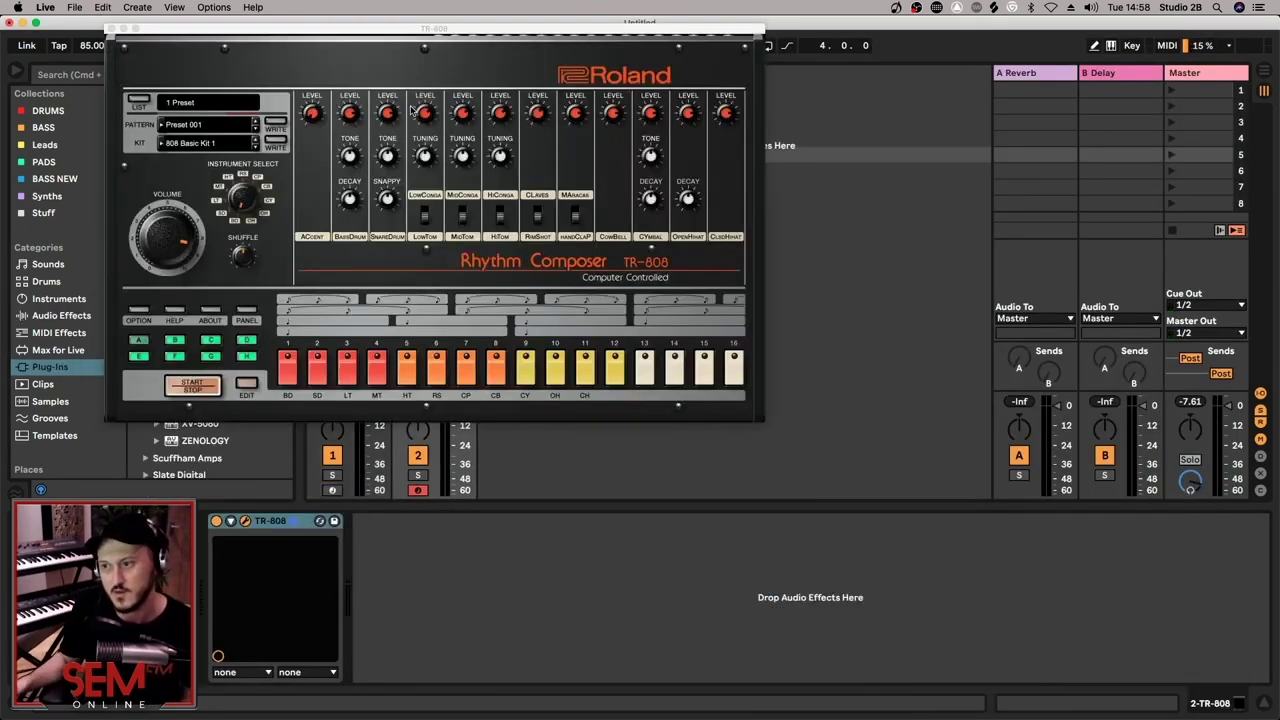
click(188, 104)
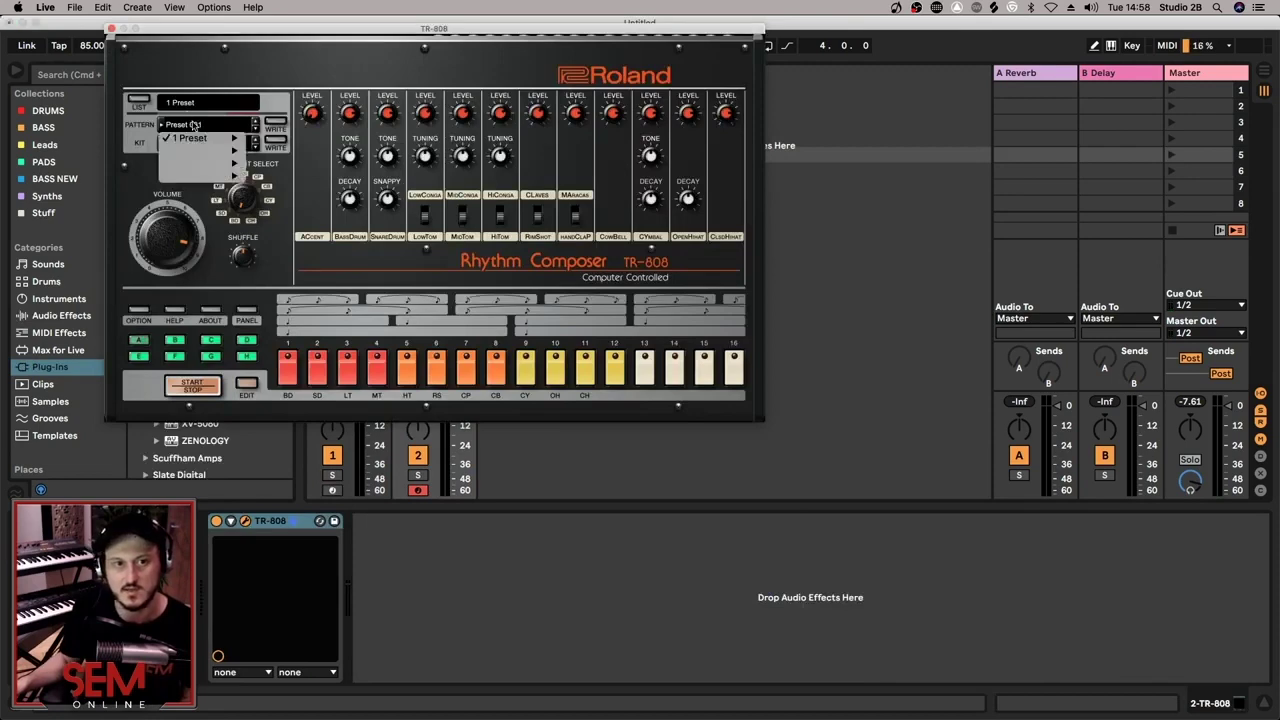
mouse_move(226, 151)
click(318, 178)
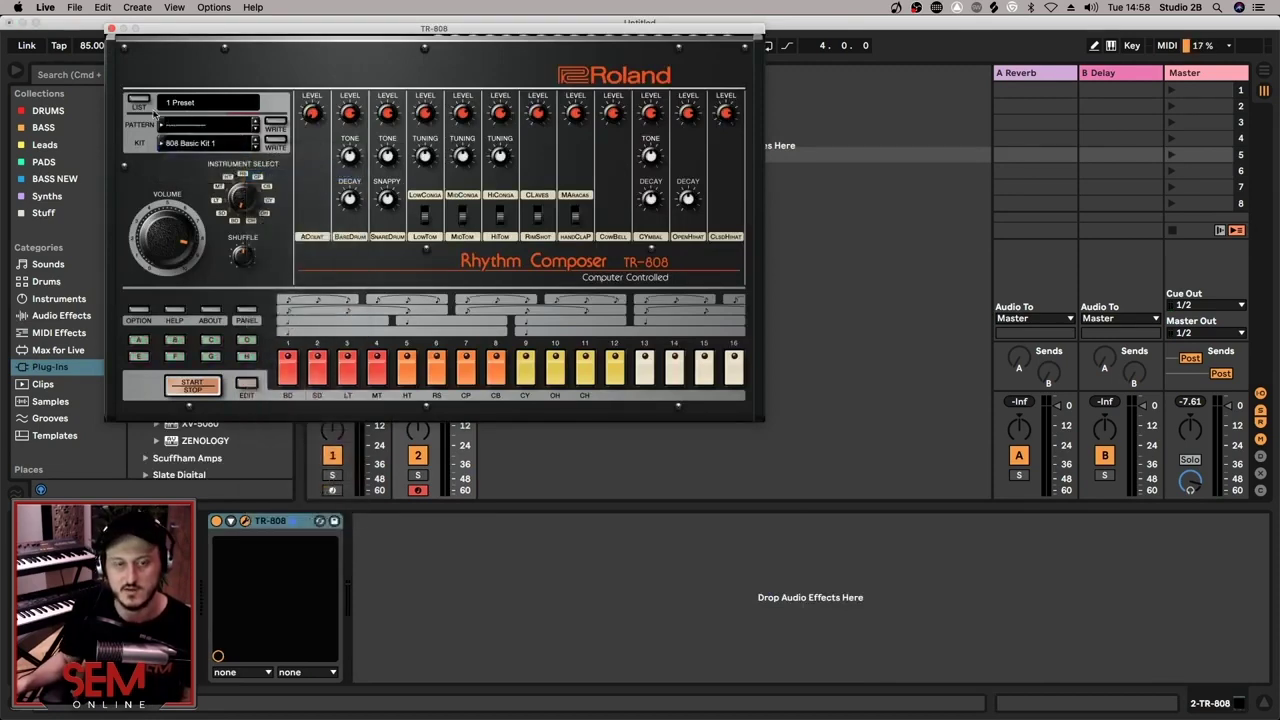
key(super+alt+p)
- Create a one-bar clip on the TR-808 track with two adjacent sixteenth-note kicks on C1 at the bar's start
double_click(462, 99)
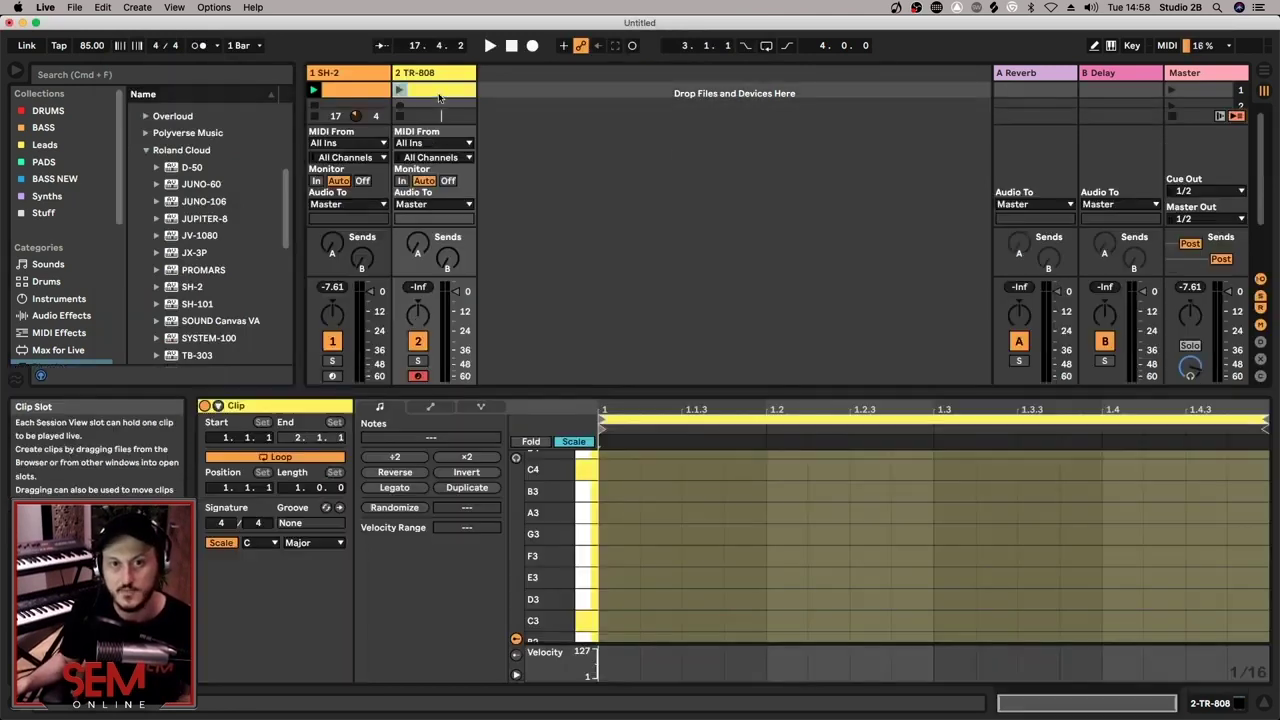
double_click(624, 622)
double_click(658, 620)
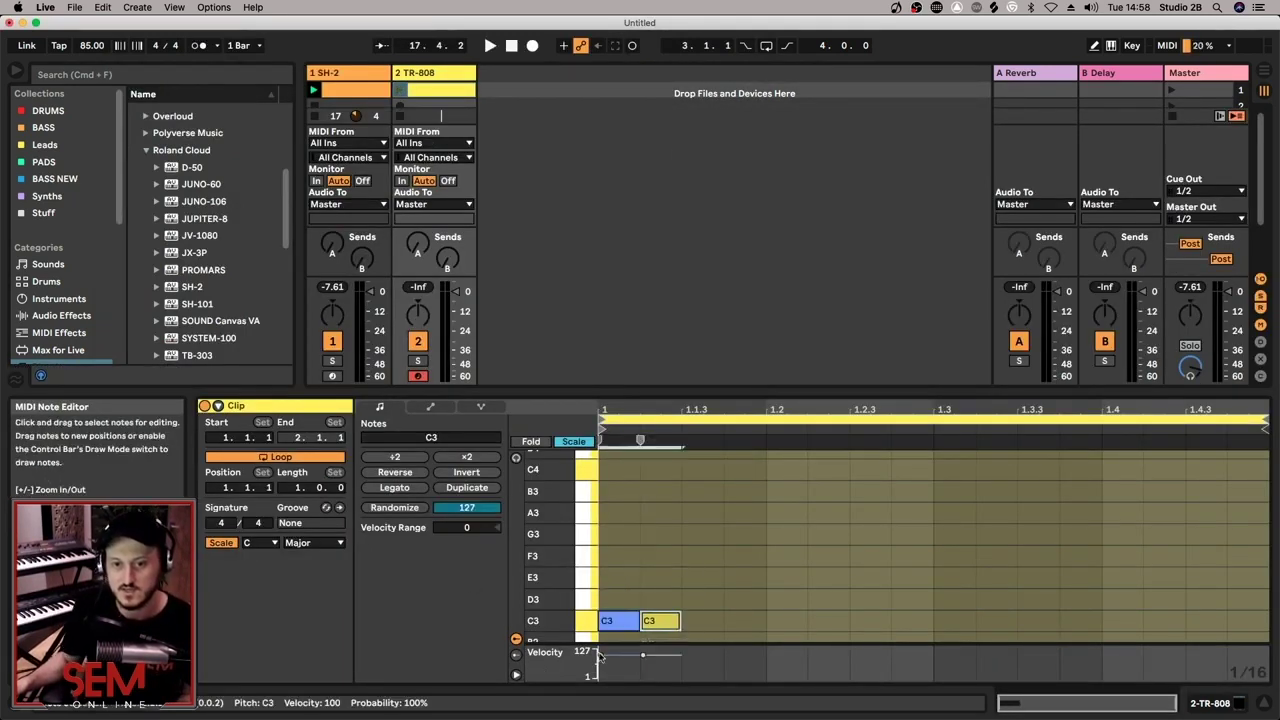
key(super+a)
key(shift+Down)
key(shift+Down)
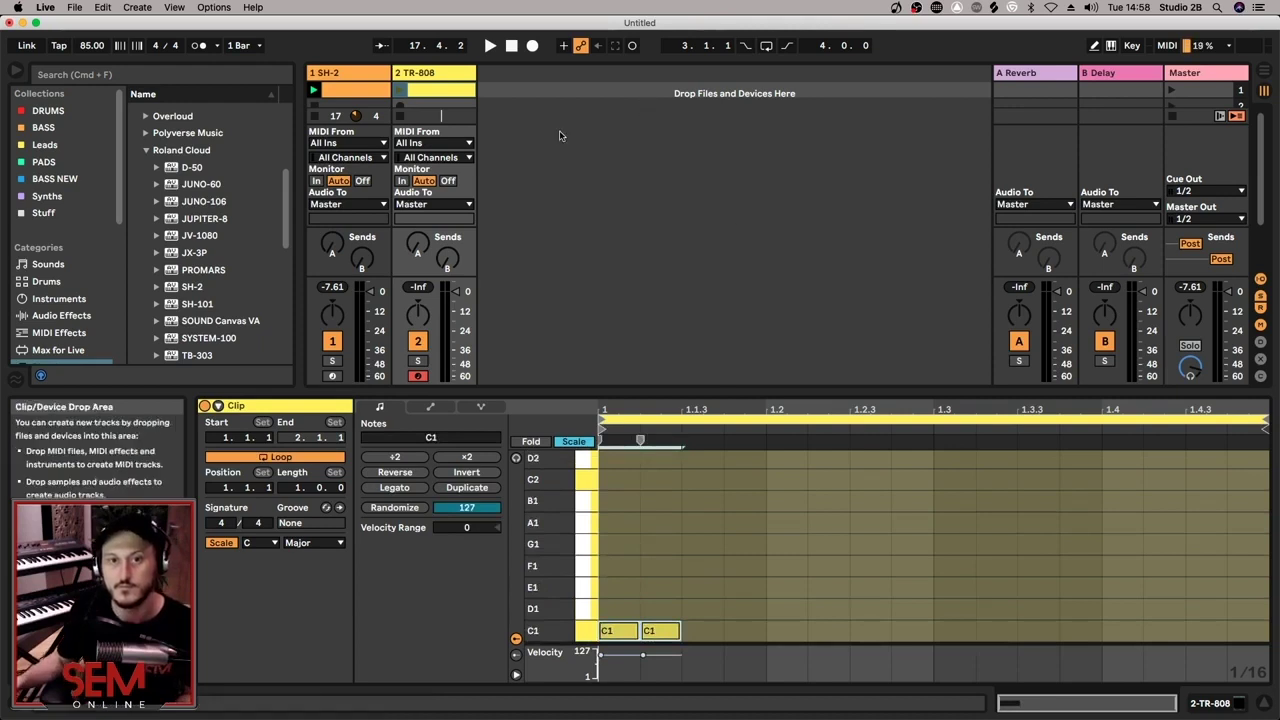
- Launch the TR-808 clip and repeat the pair of C1 kicks at 1.3
click(399, 90)
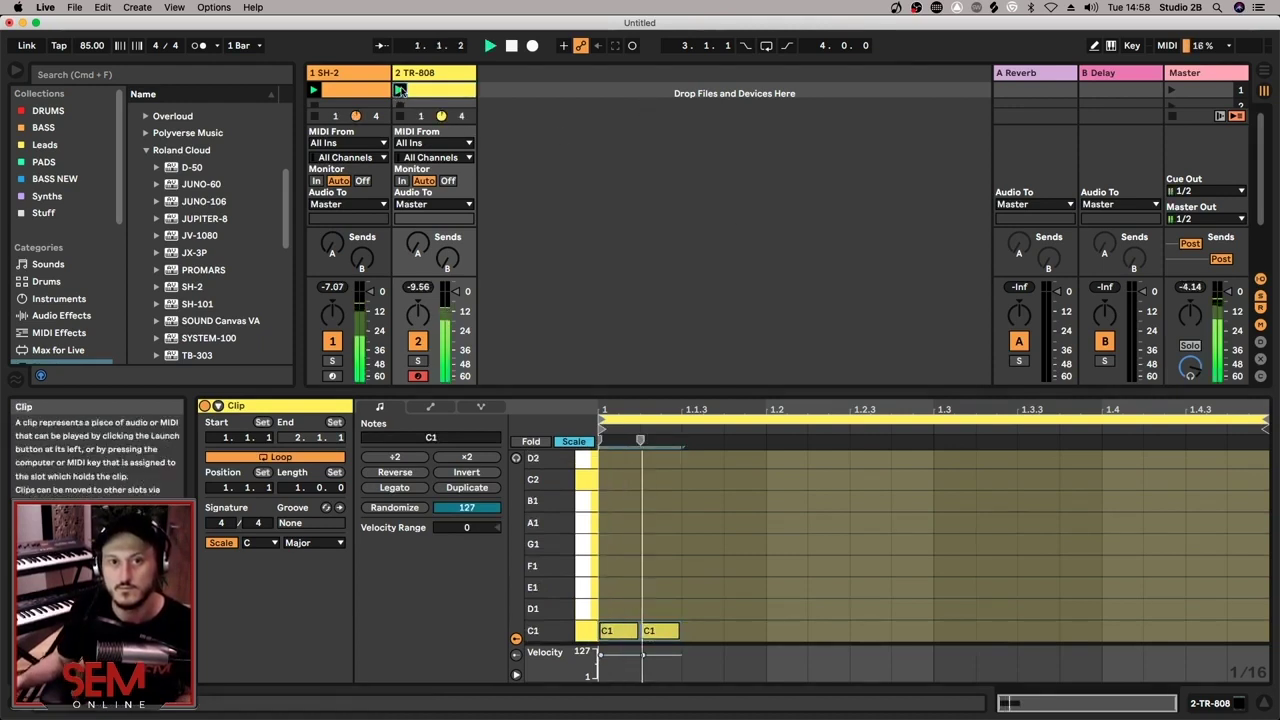
click(936, 603)
key(super+v)
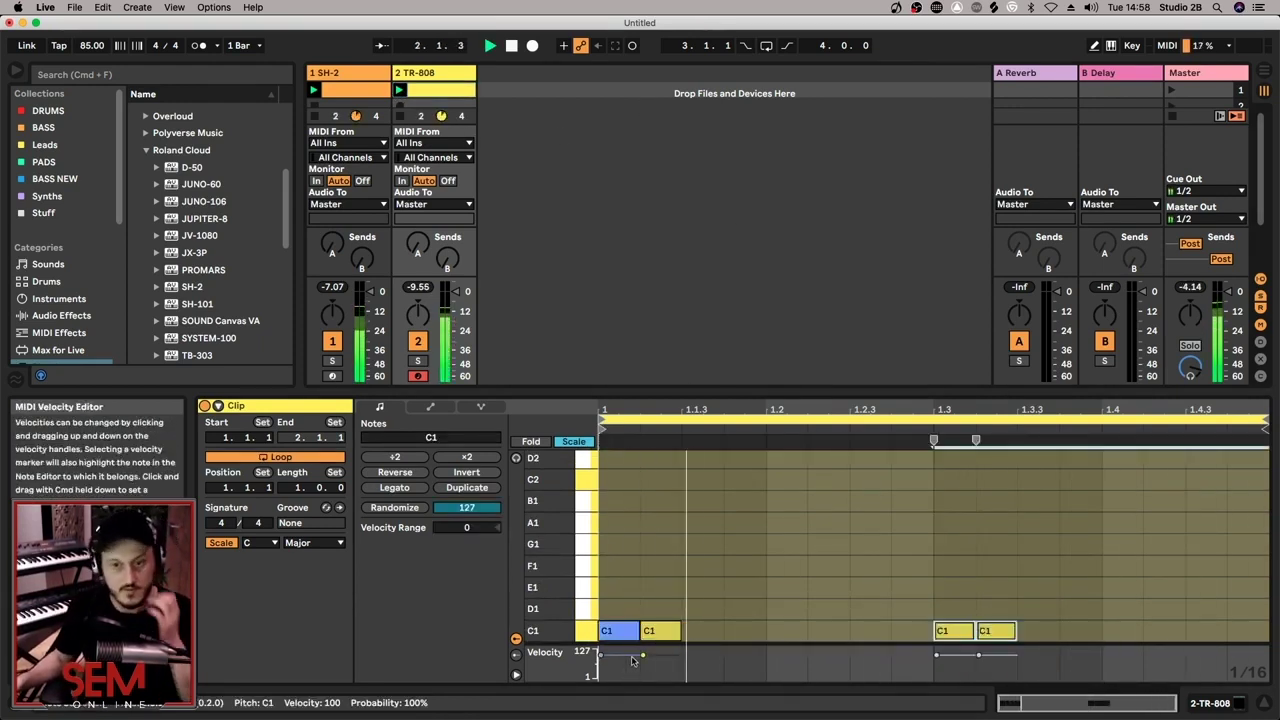
- Adjust the TR-808's bass drum tone and close the plug-in window
click(1221, 706)
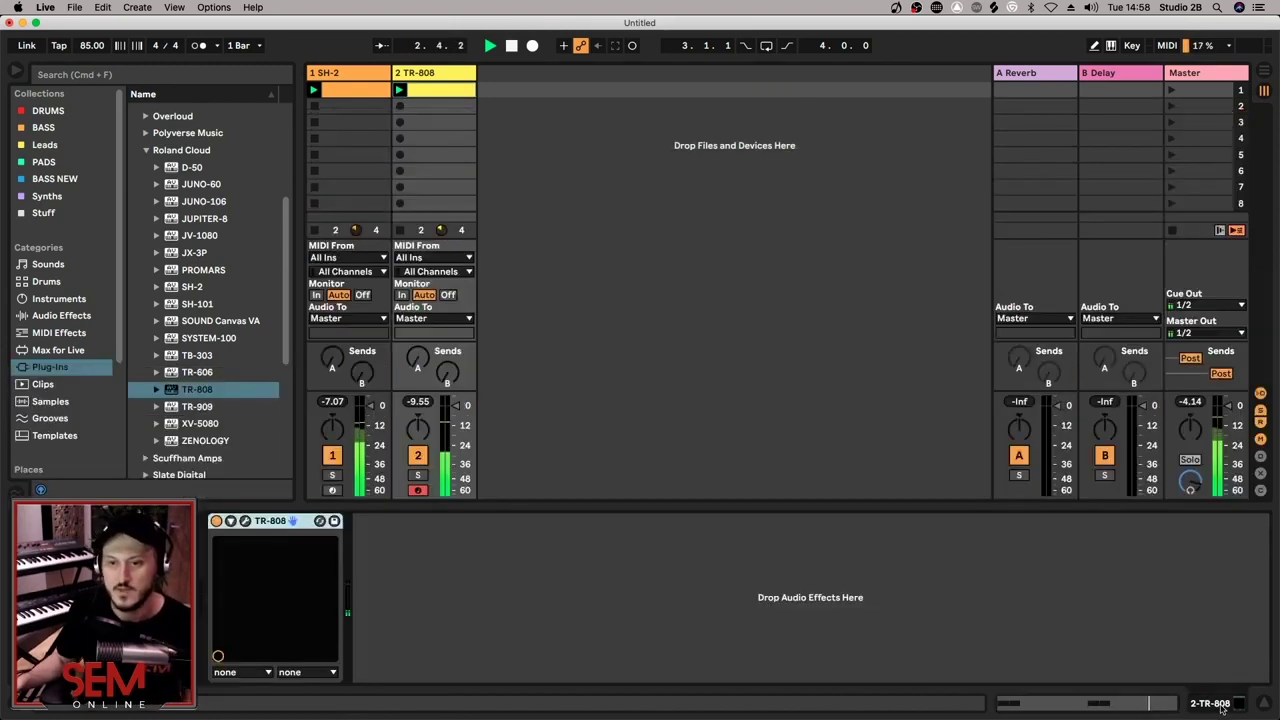
click(245, 521)
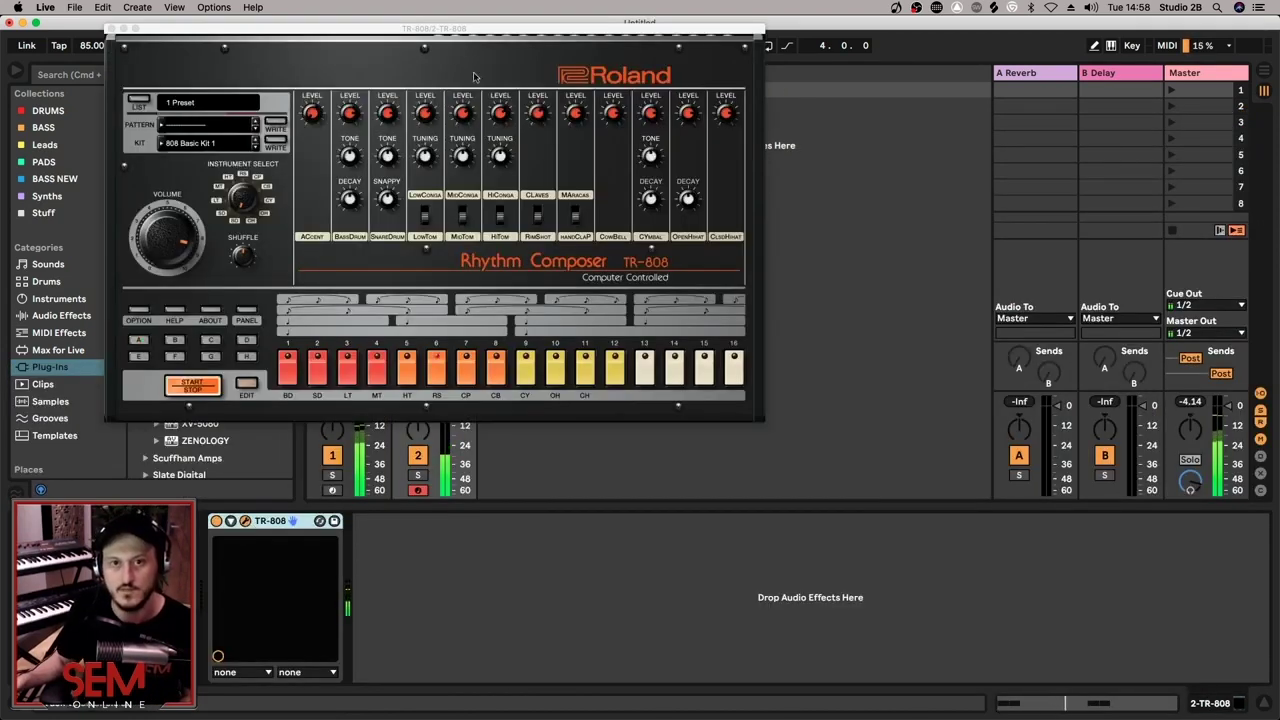
click(349, 158)
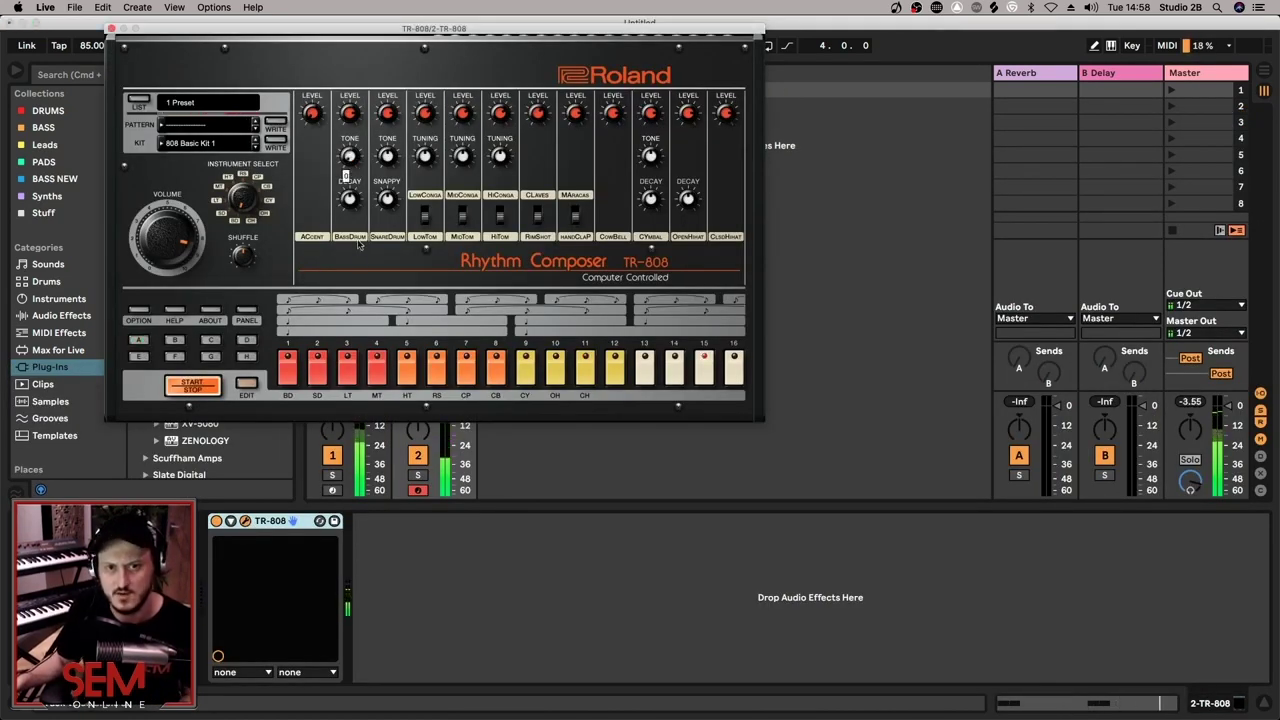
click(112, 29)
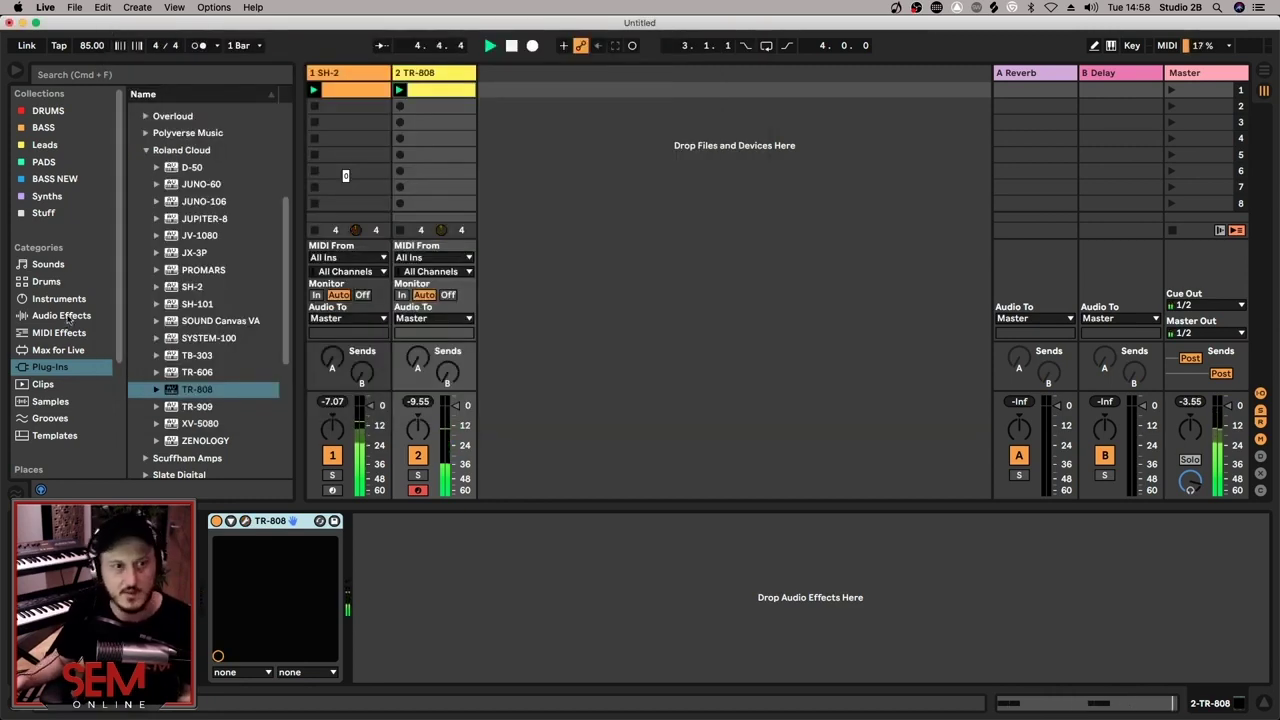
- Add an Auto Filter to the TR-808 track with its cutoff at 571 Hz and resonance at 20%
click(62, 315)
double_click(183, 182)
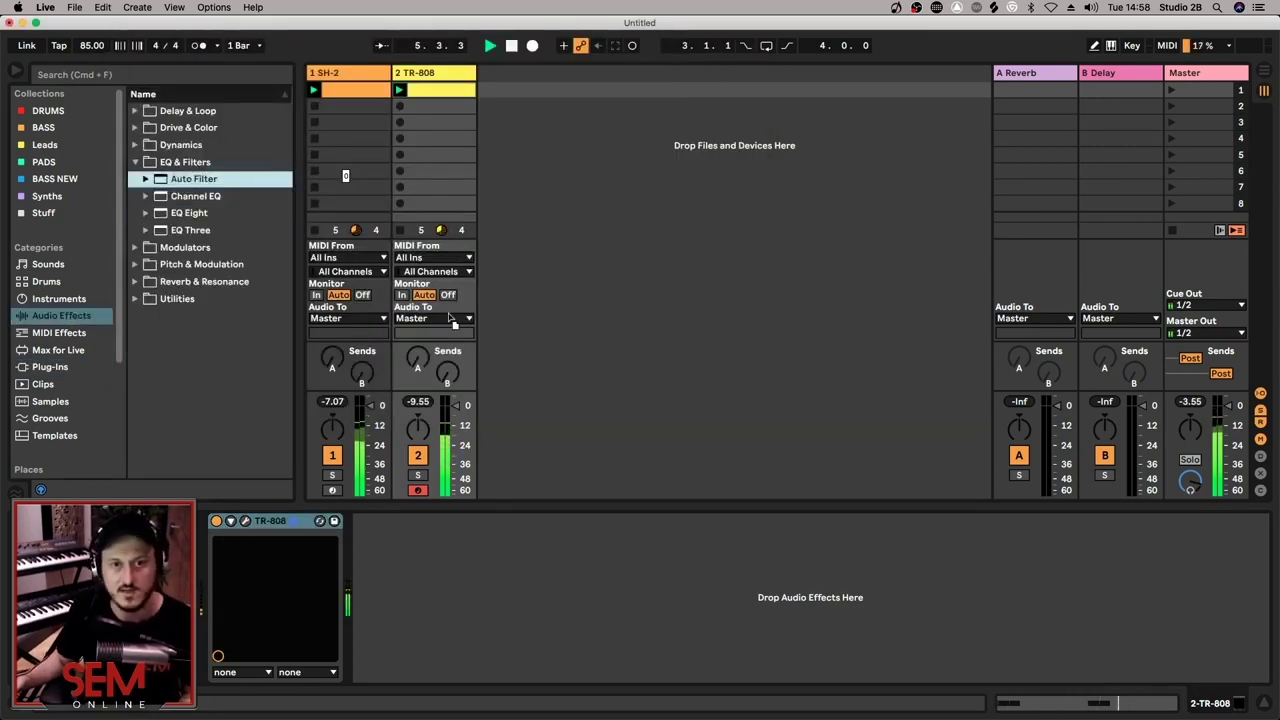
drag(497, 612, 490, 610)
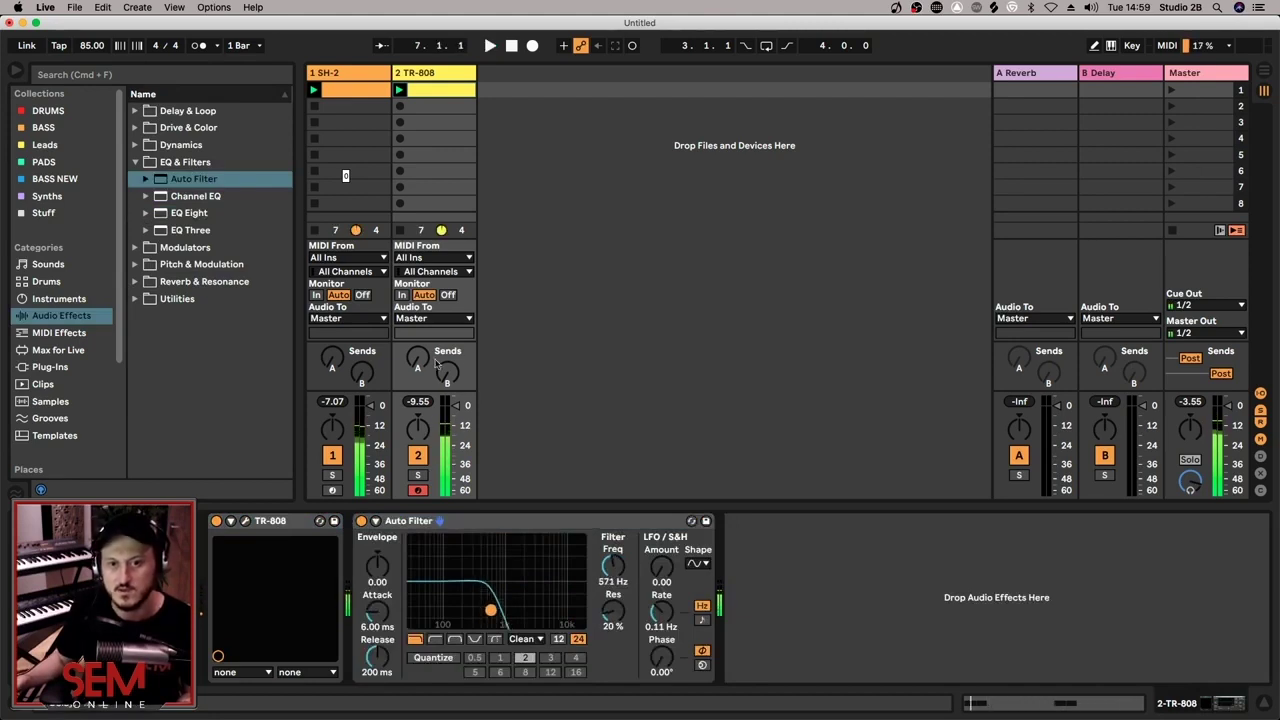
- Raise the TR-808 track's send to the A Reverb return and adjust the reverb's settings
drag(418, 358, 418, 348)
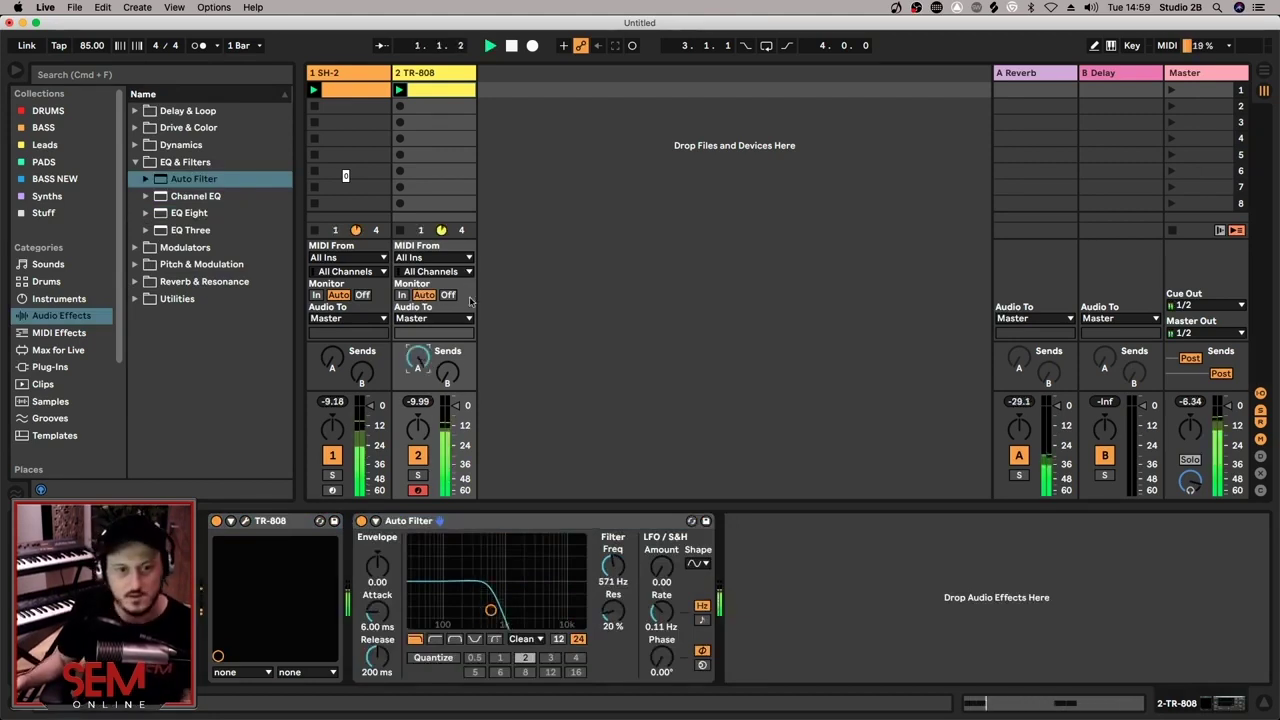
click(1042, 72)
drag(247, 588, 259, 576)
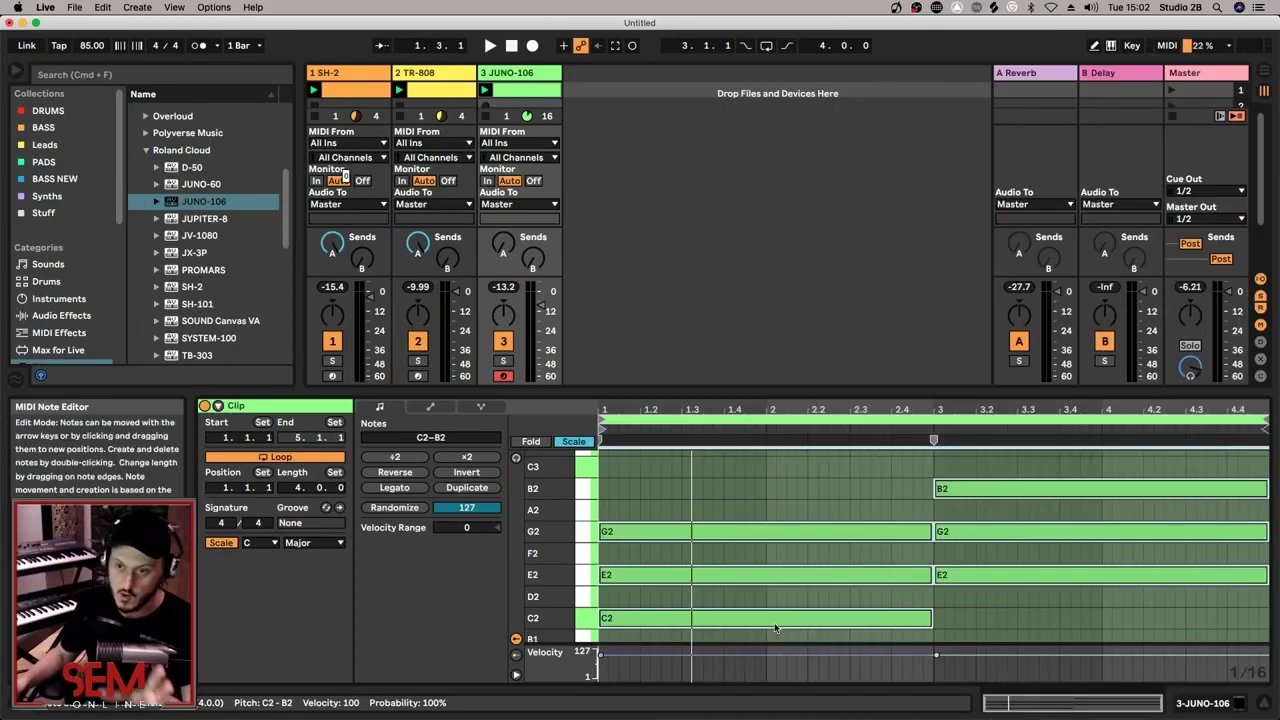
- Launch the JUNO-106 chord clip and open the synth's window with the clip's notes shown below
click(487, 92)
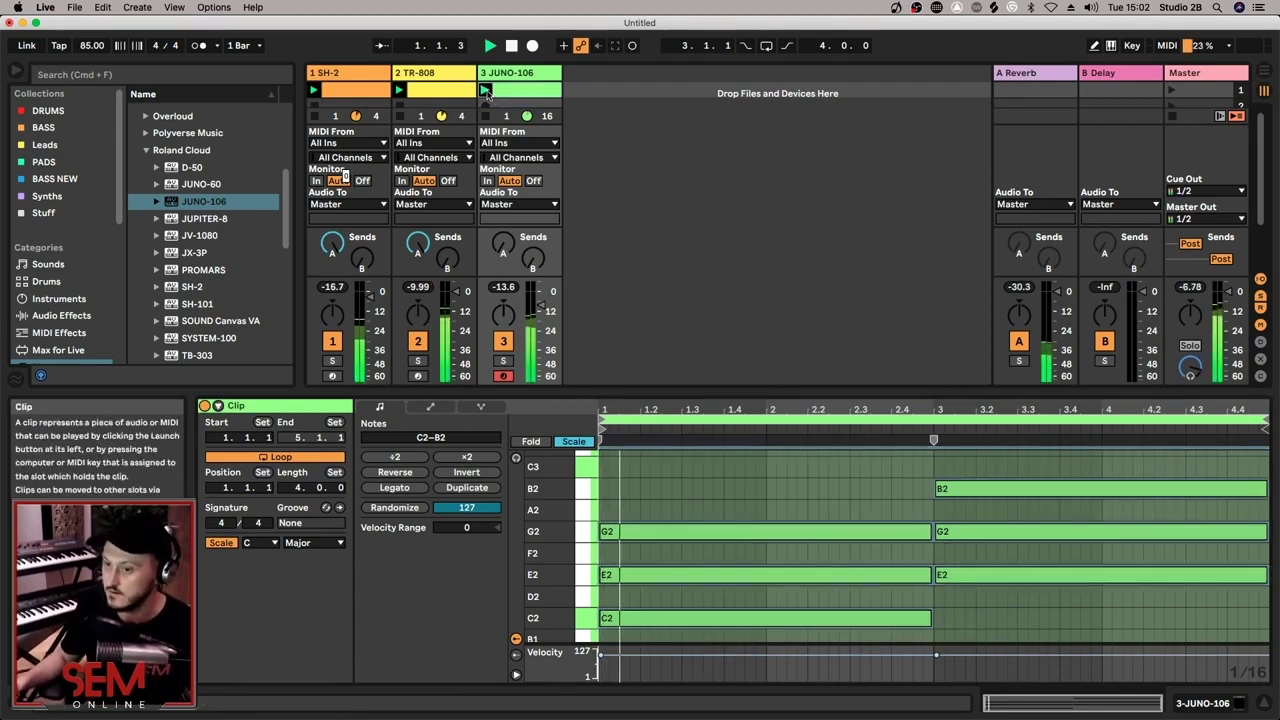
click(1203, 705)
click(245, 521)
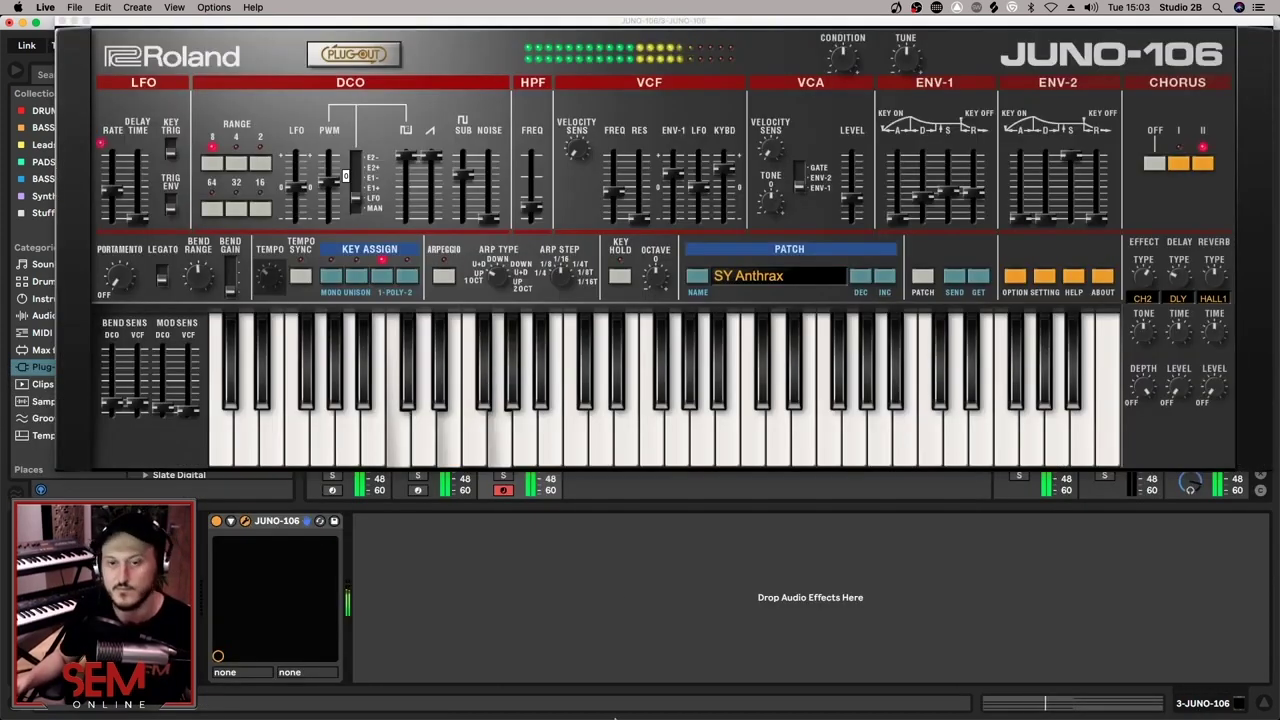
key(shift+Tab)
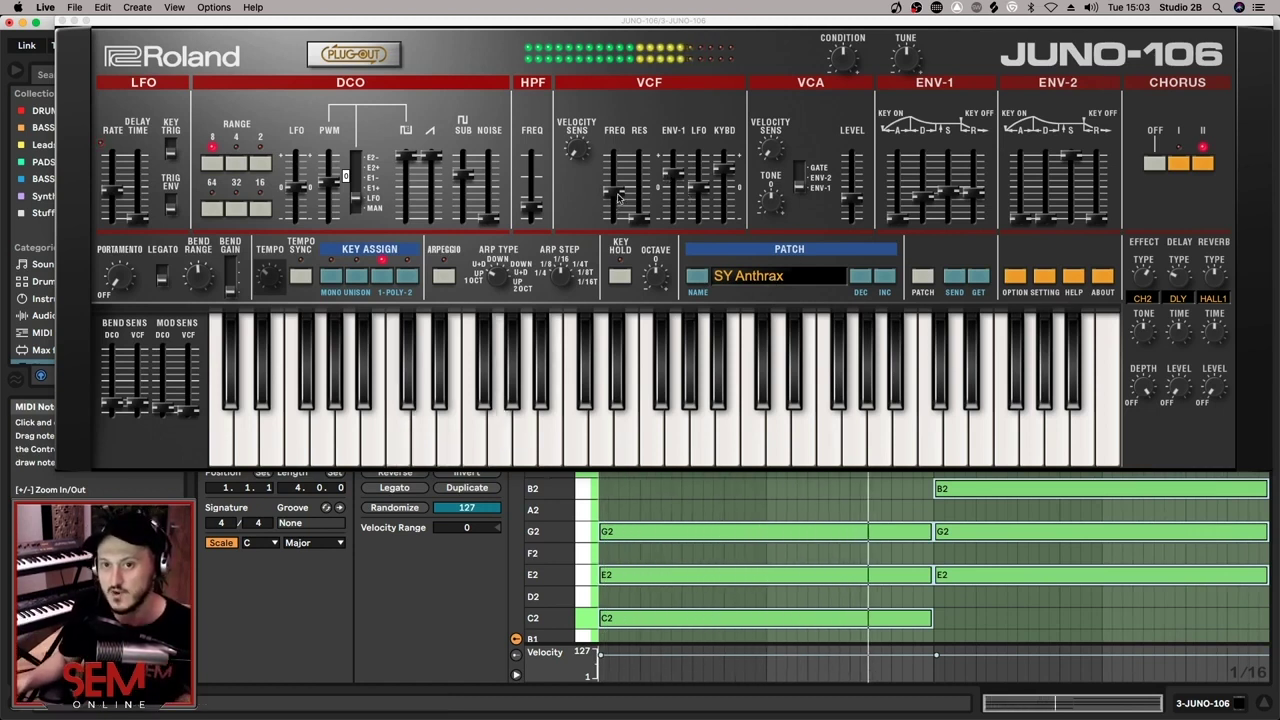
- Lower the JUNO-106 filter frequency to 82, adjust ENV-1's sustain, and slightly raise the filter's ENV-1 amount
drag(616, 190, 645, 203)
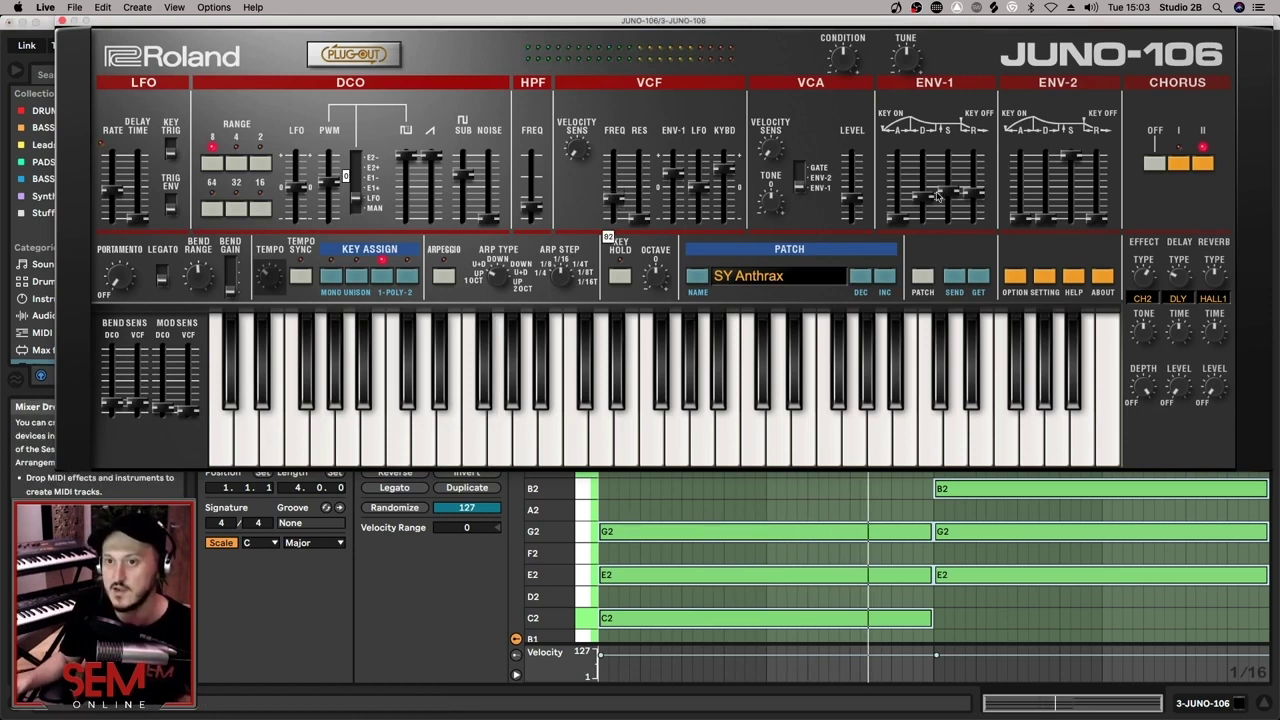
drag(937, 195, 929, 198)
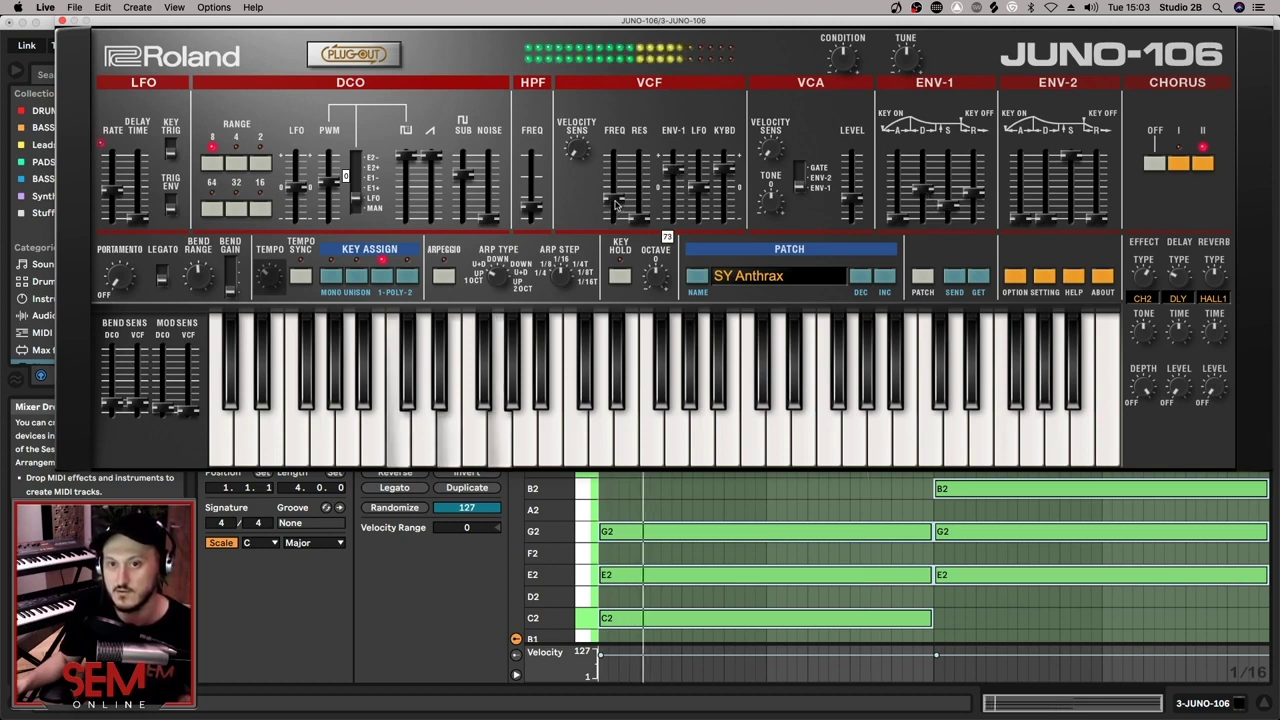
drag(960, 208, 953, 190)
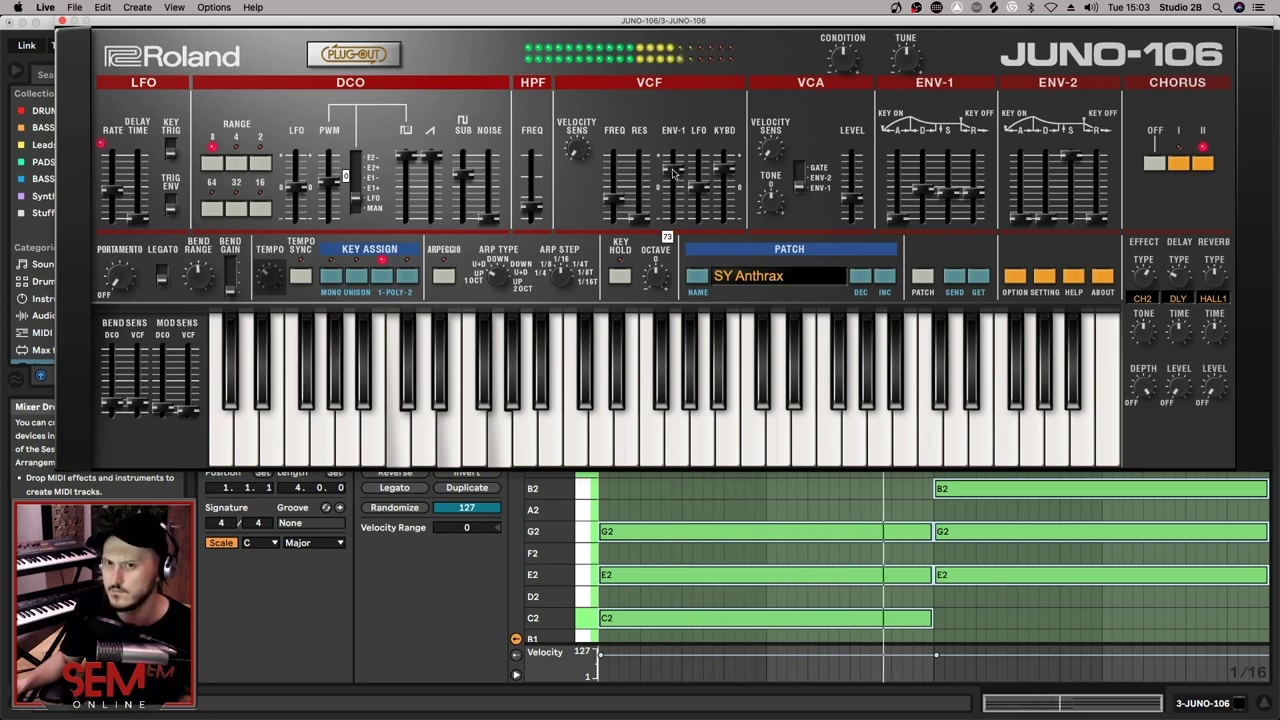
drag(673, 190, 674, 175)
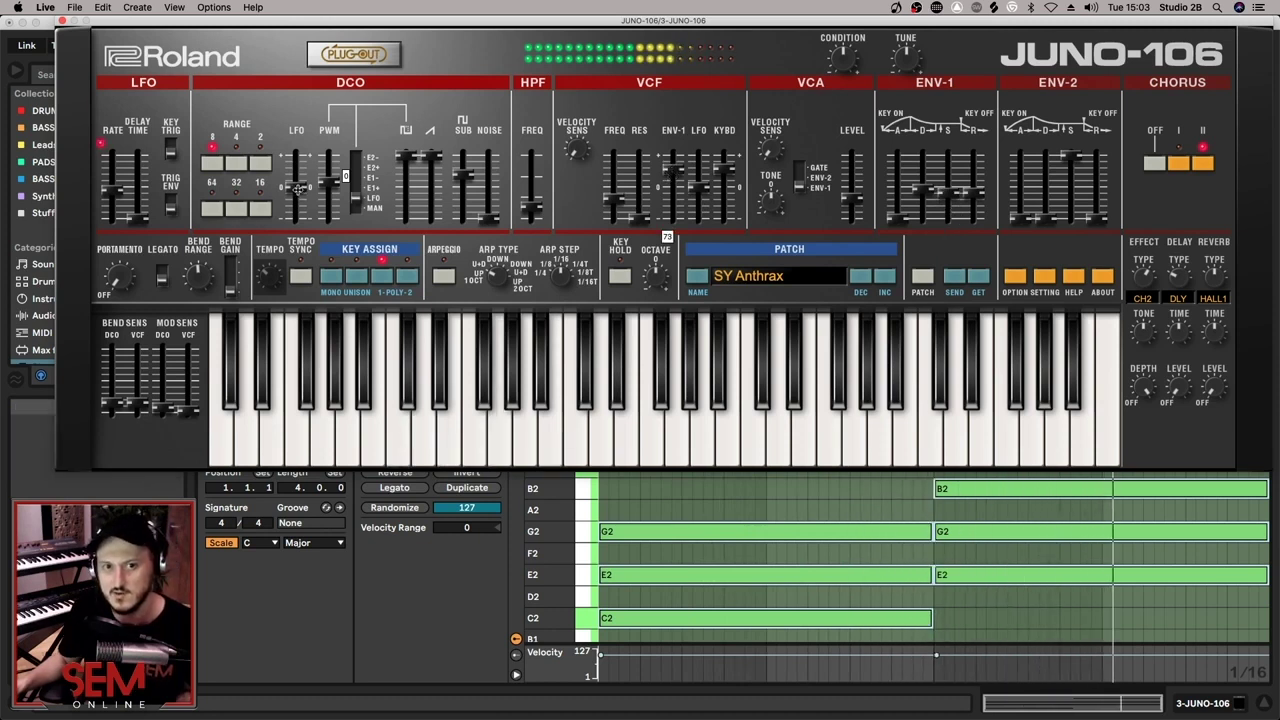
- Raise the DCO's LFO modulation amount to 91
click(297, 186)
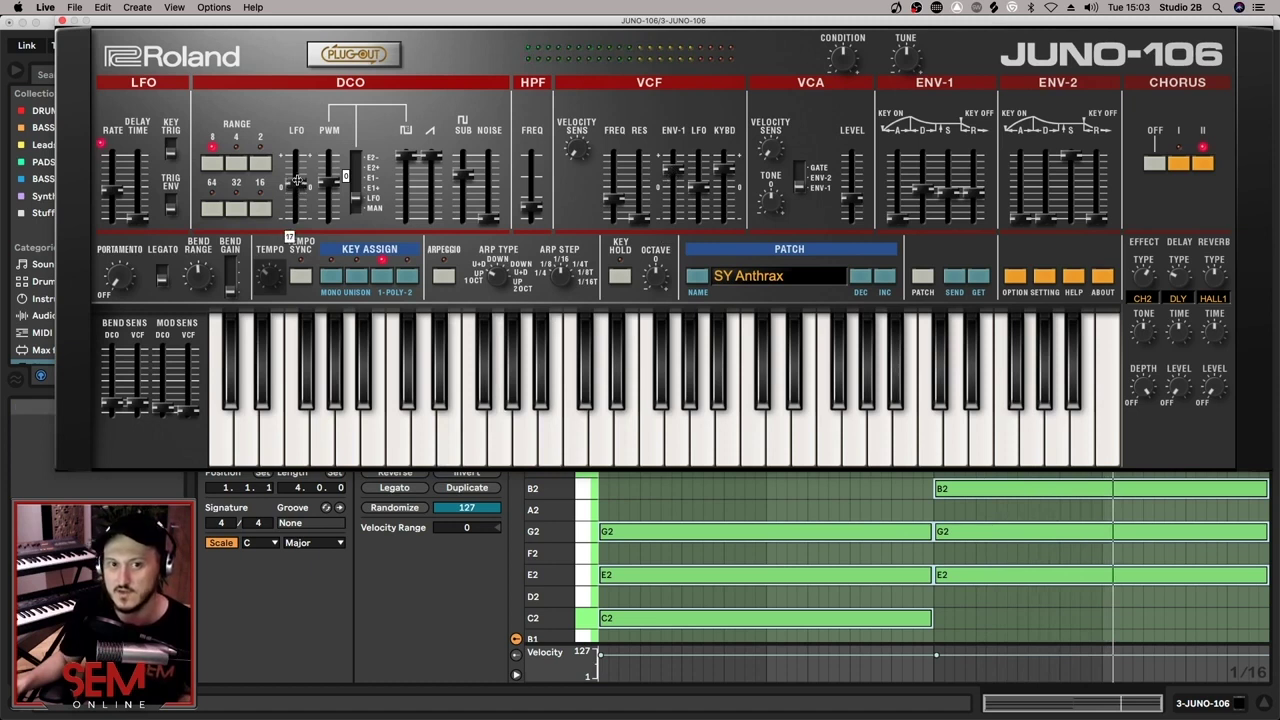
drag(297, 179, 297, 160)
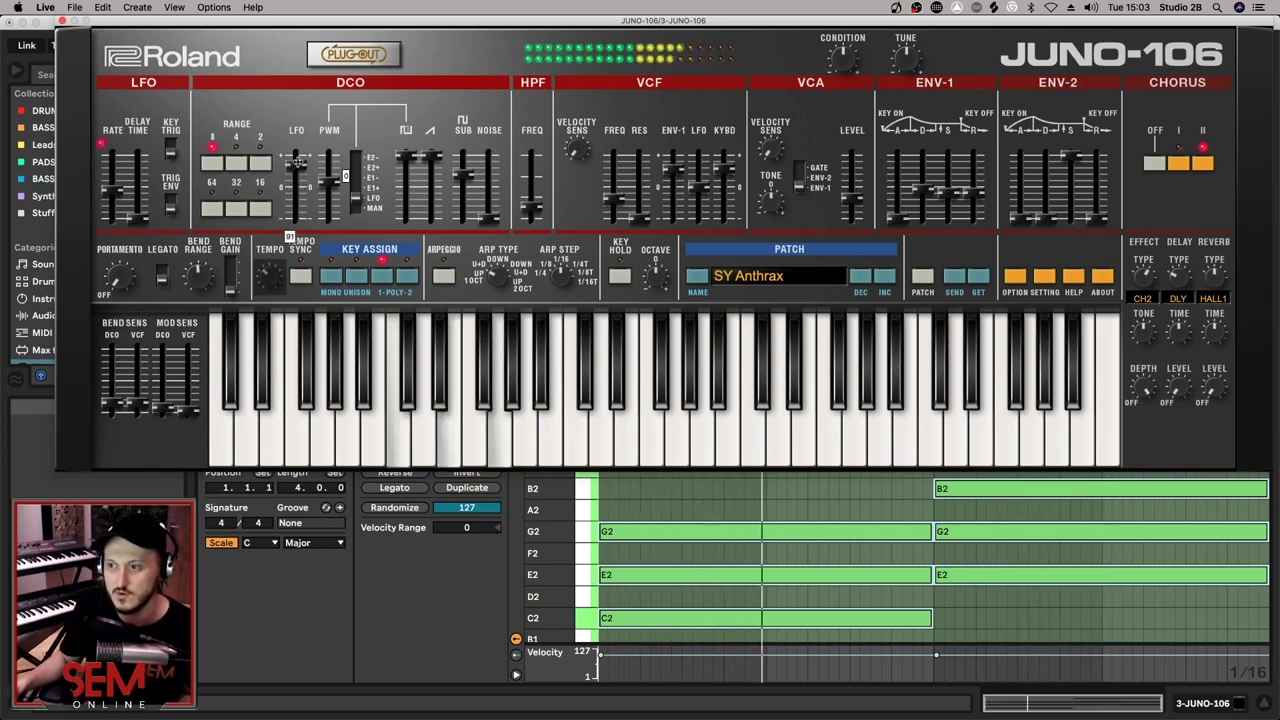
- Lower the JUNO-106's LFO rate, reduce the DCO's LFO amount to 15, set the filter resonance to 56, and close the synth's window
drag(118, 189, 118, 202)
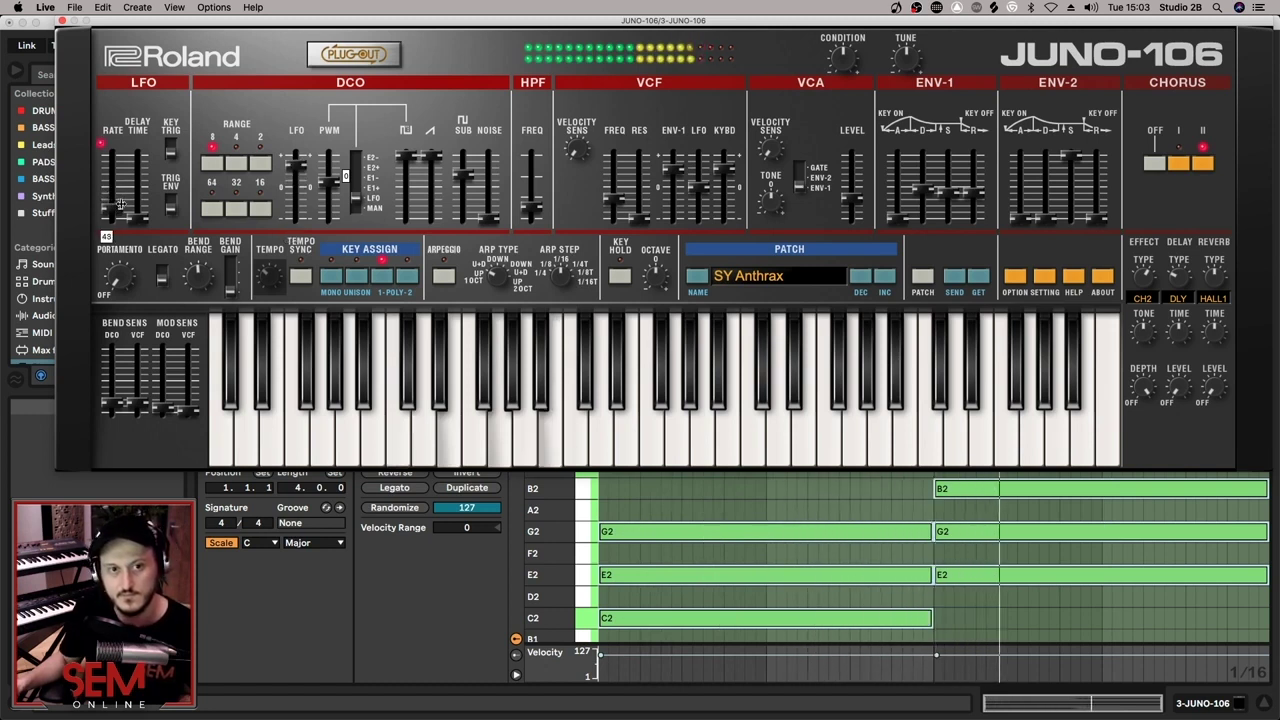
drag(297, 161, 297, 179)
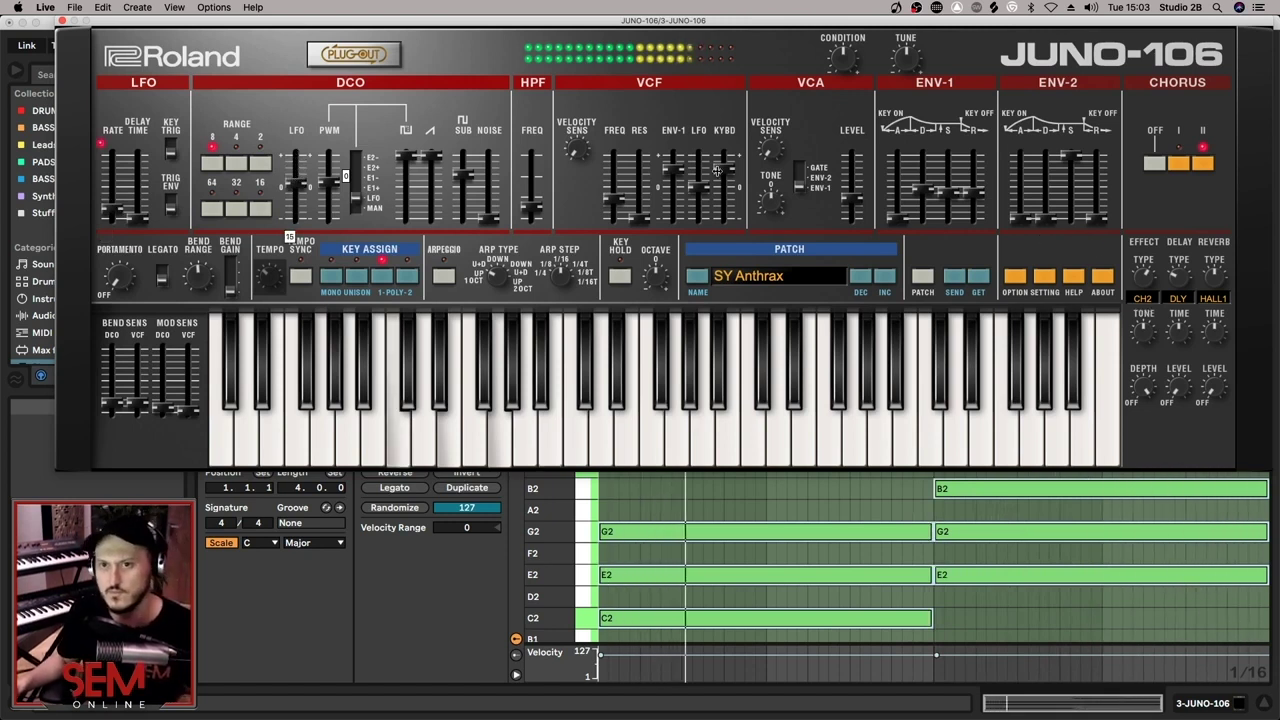
click(638, 202)
drag(638, 202, 637, 207)
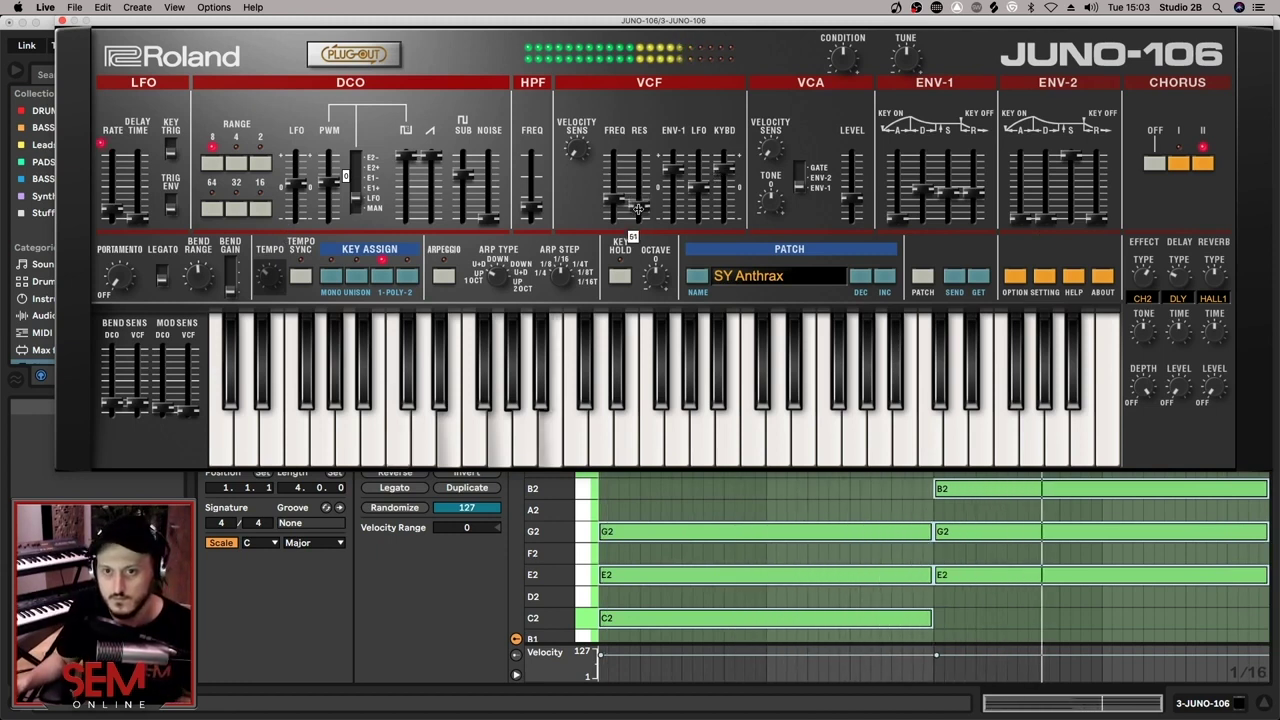
drag(637, 207, 638, 208)
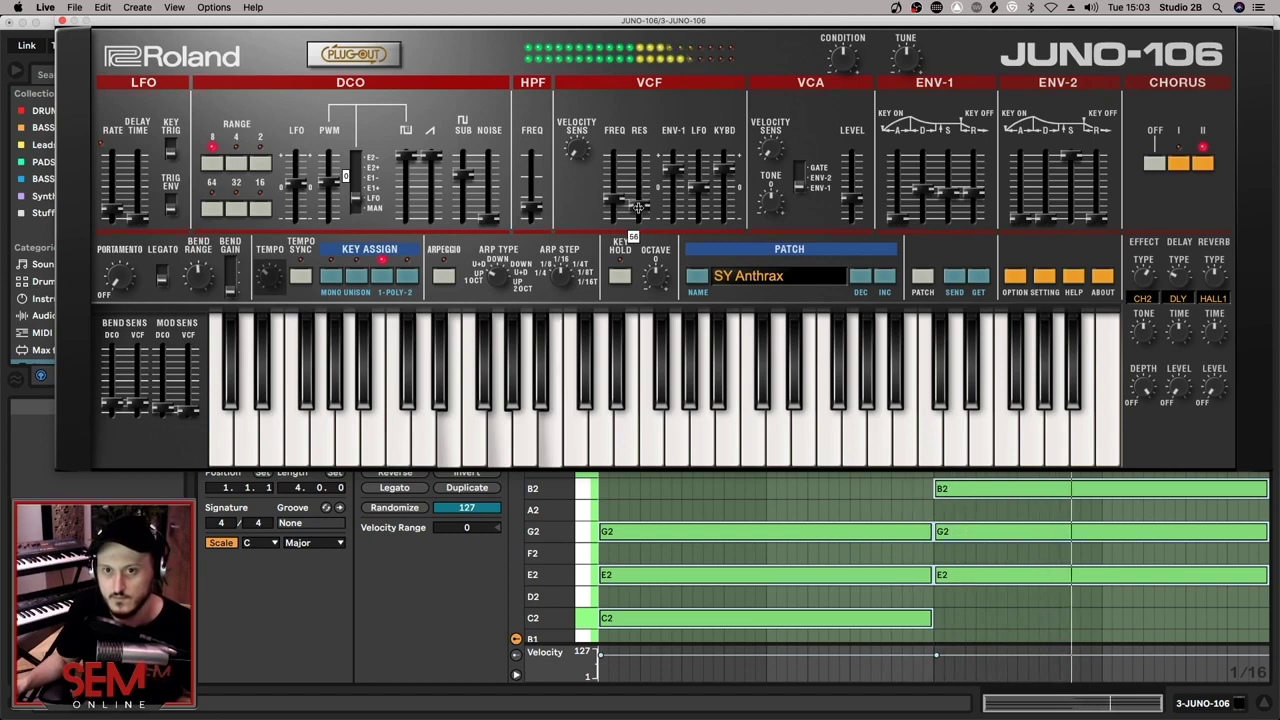
click(62, 20)
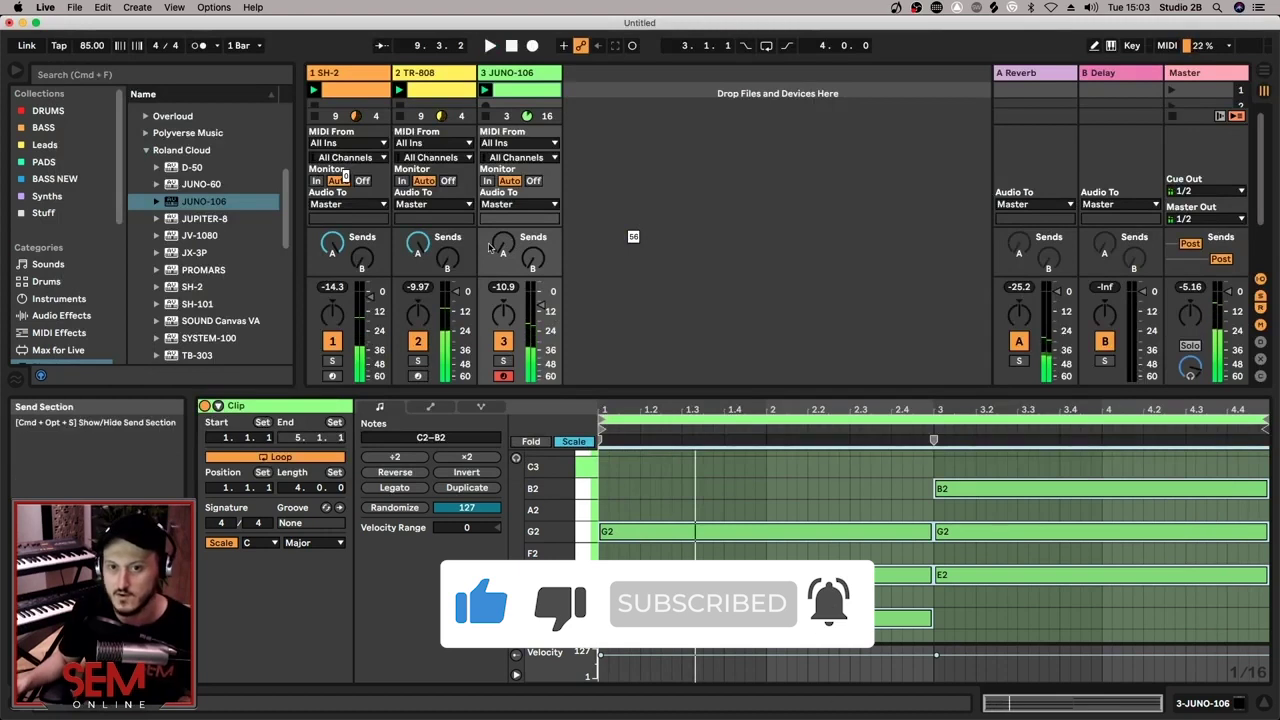
- Raise the JUNO-106 track's send to the A Reverb return and adjust the reverb's decay time
drag(493, 246, 493, 215)
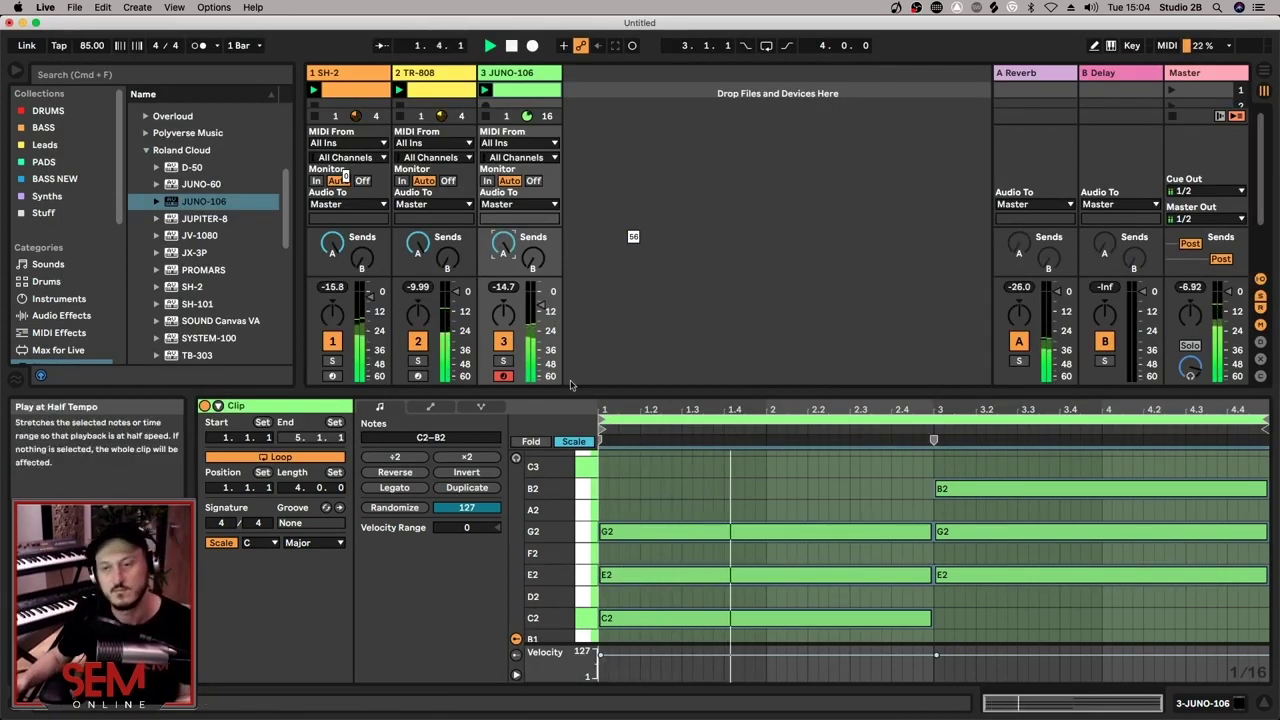
click(1035, 72)
click(1222, 703)
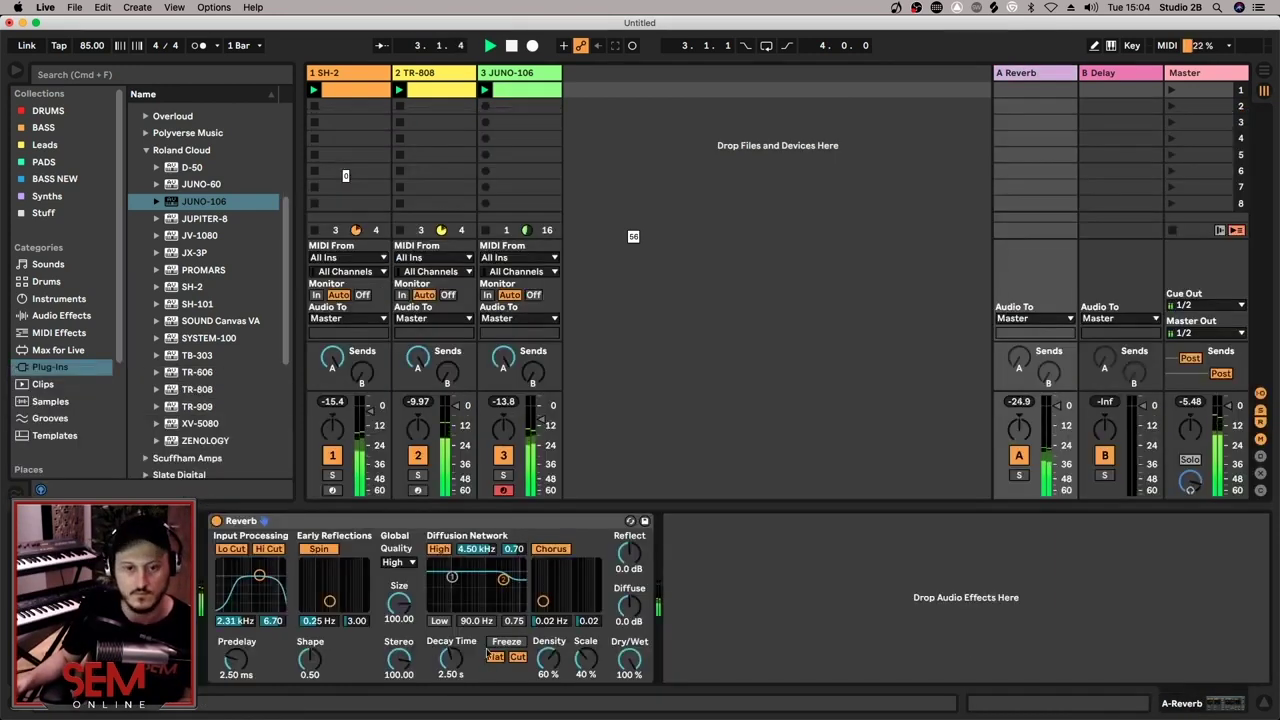
mouse_move(450, 674)
mouse_down()
mouse_move(450, 640)
mouse_move(450, 671)
mouse_up()
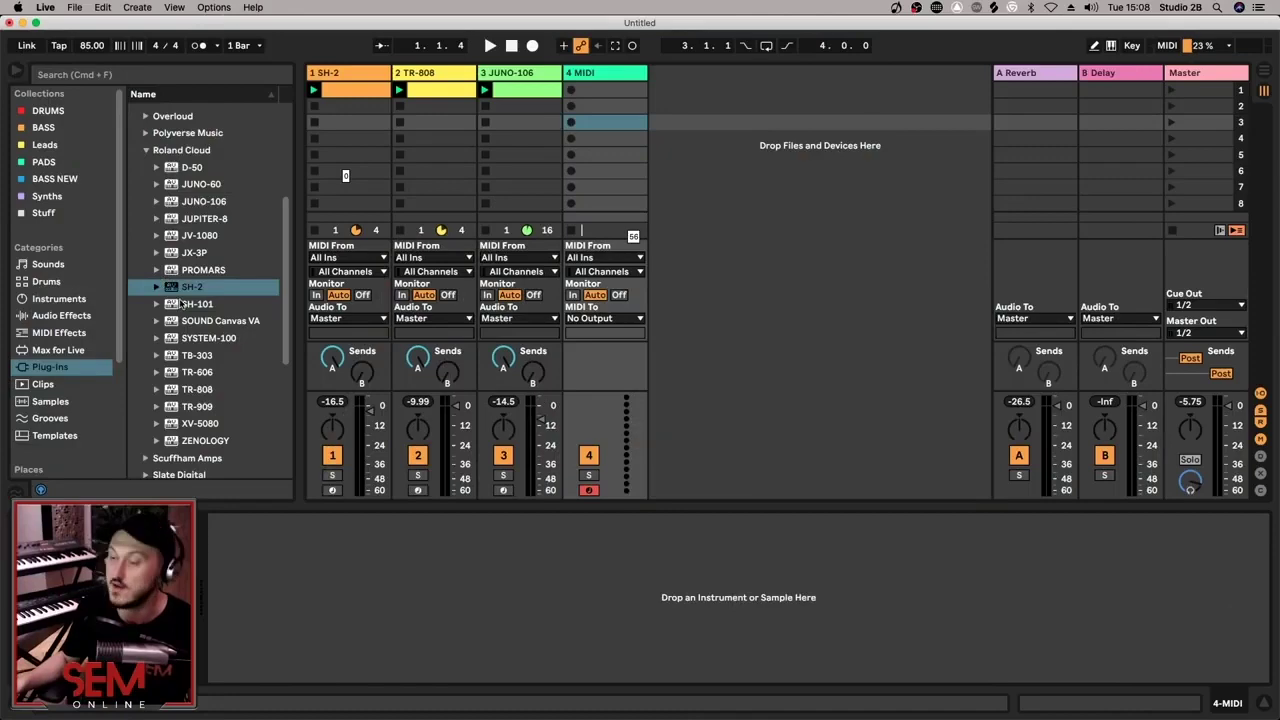
- Load the Roland Cloud SH-2 onto the empty fourth MIDI track and reposition the synth's window
click(172, 289)
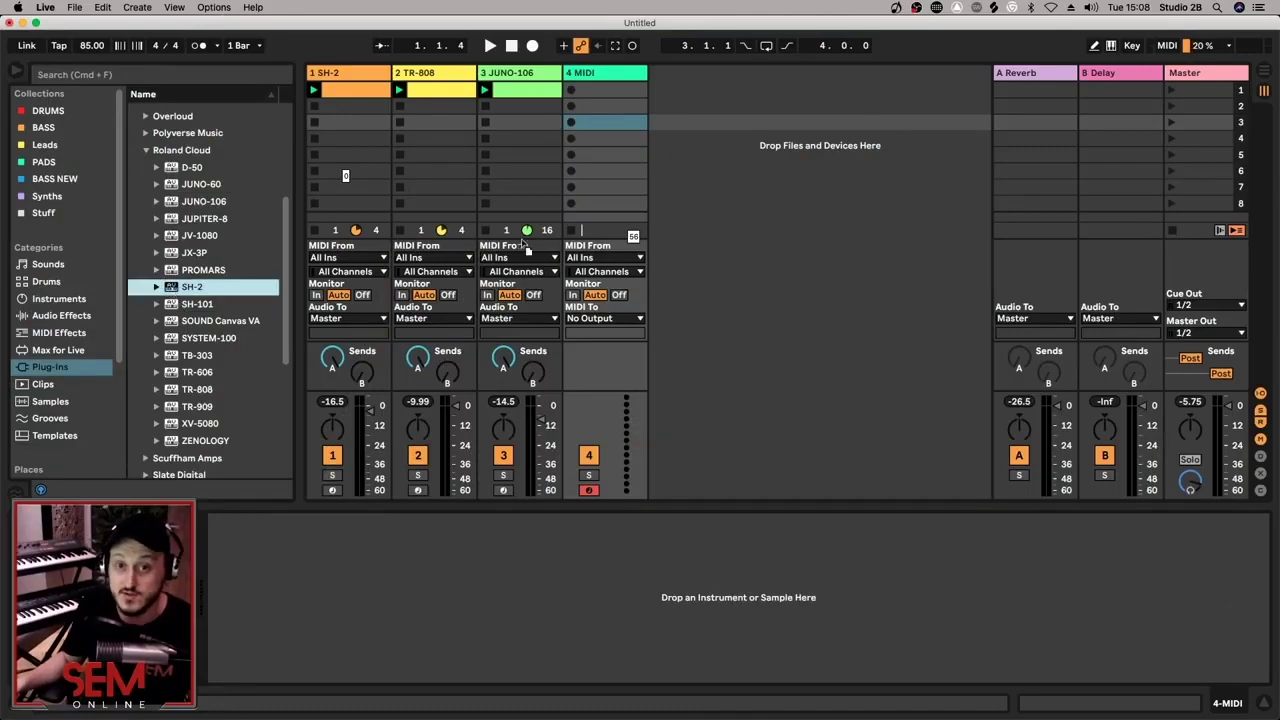
key(Return)
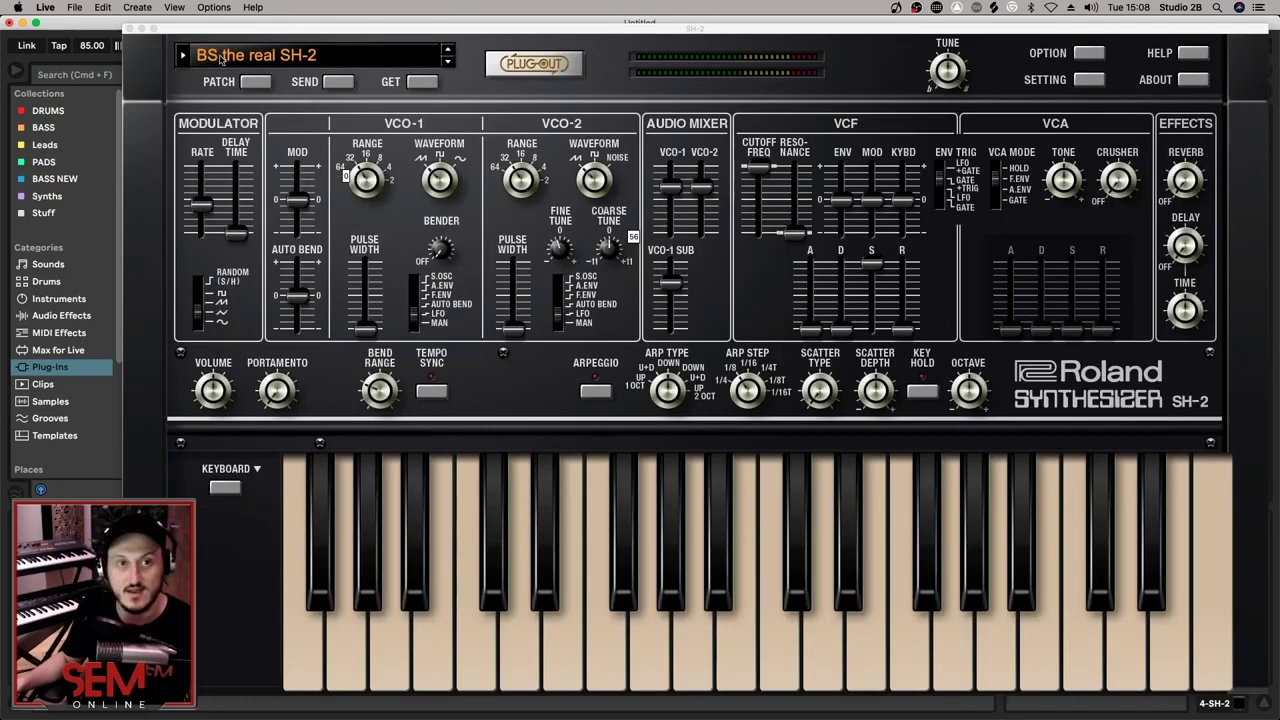
drag(321, 34, 311, 17)
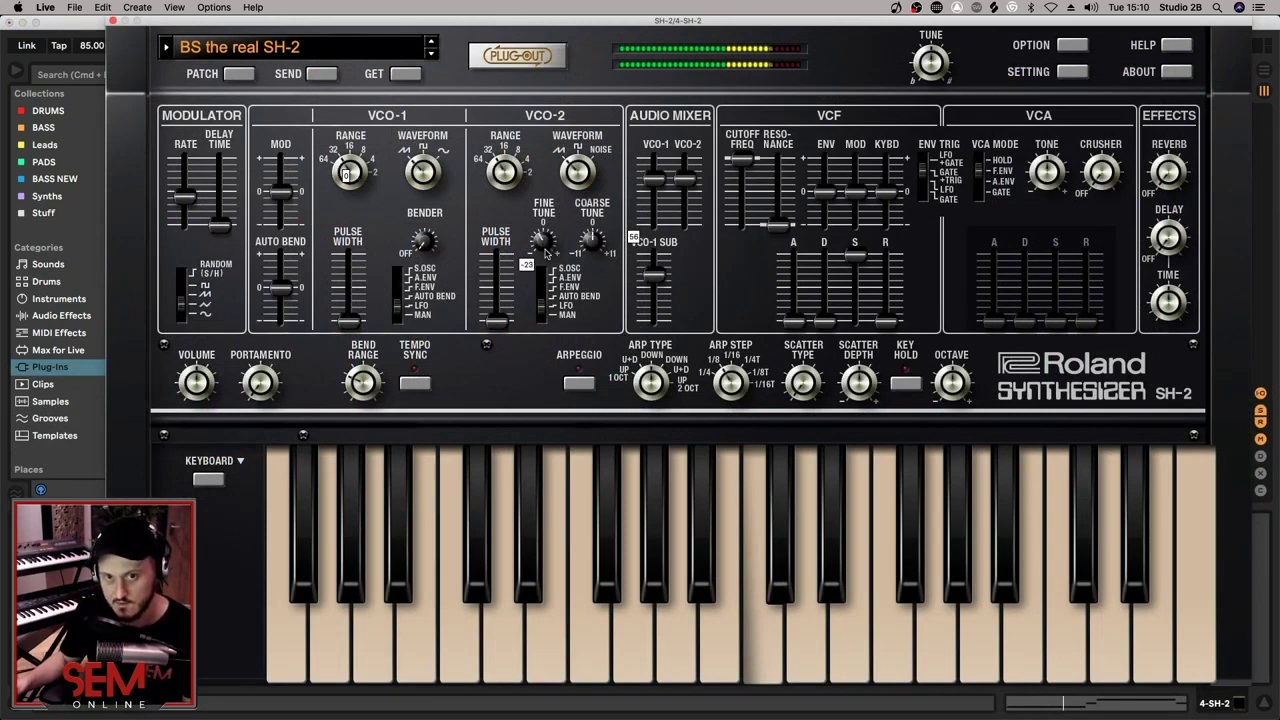
- Detune VCO-2's fine tuning to -31, lower the filter cutoff to 199, and raise the resonance slightly
drag(545, 253, 545, 254)
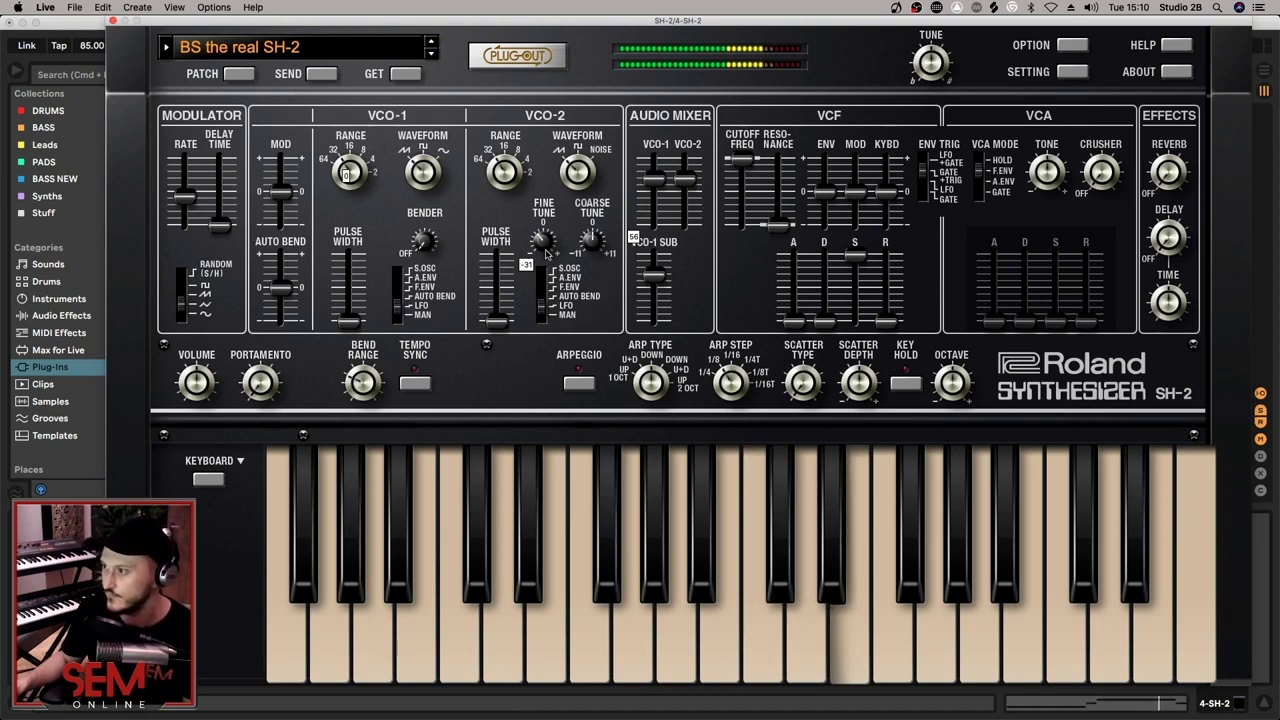
drag(735, 176, 750, 183)
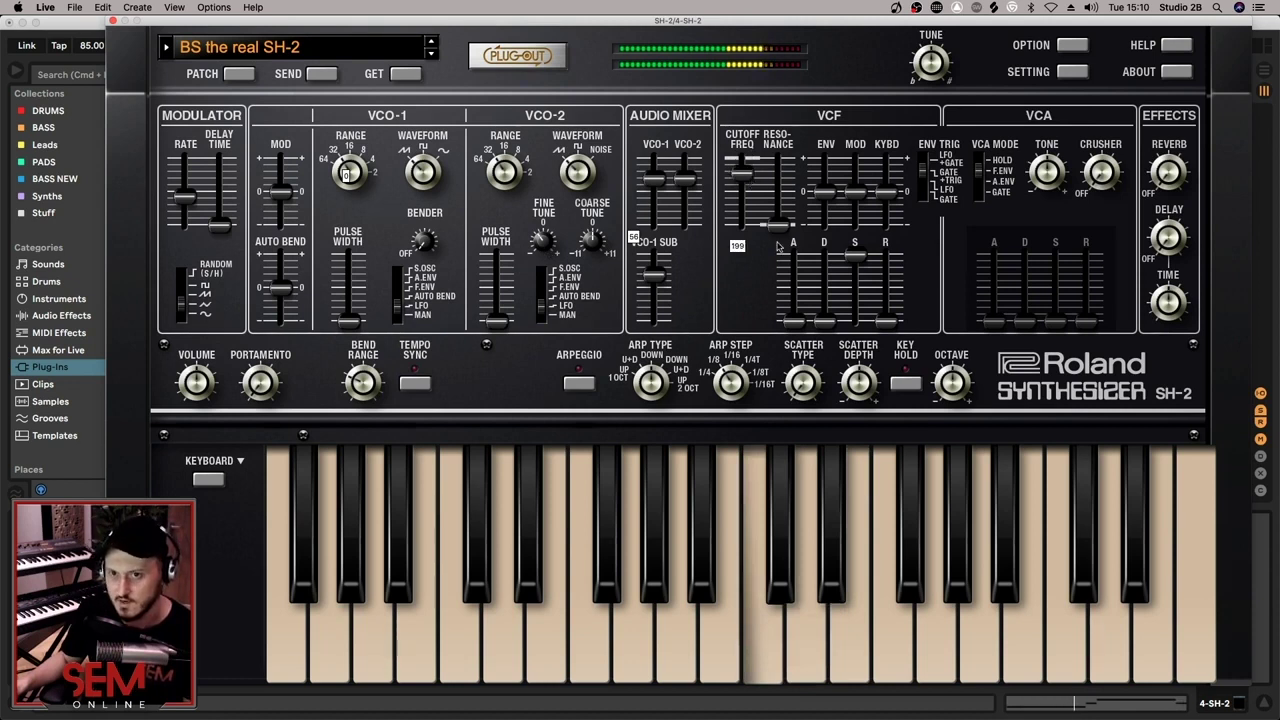
drag(778, 229, 777, 215)
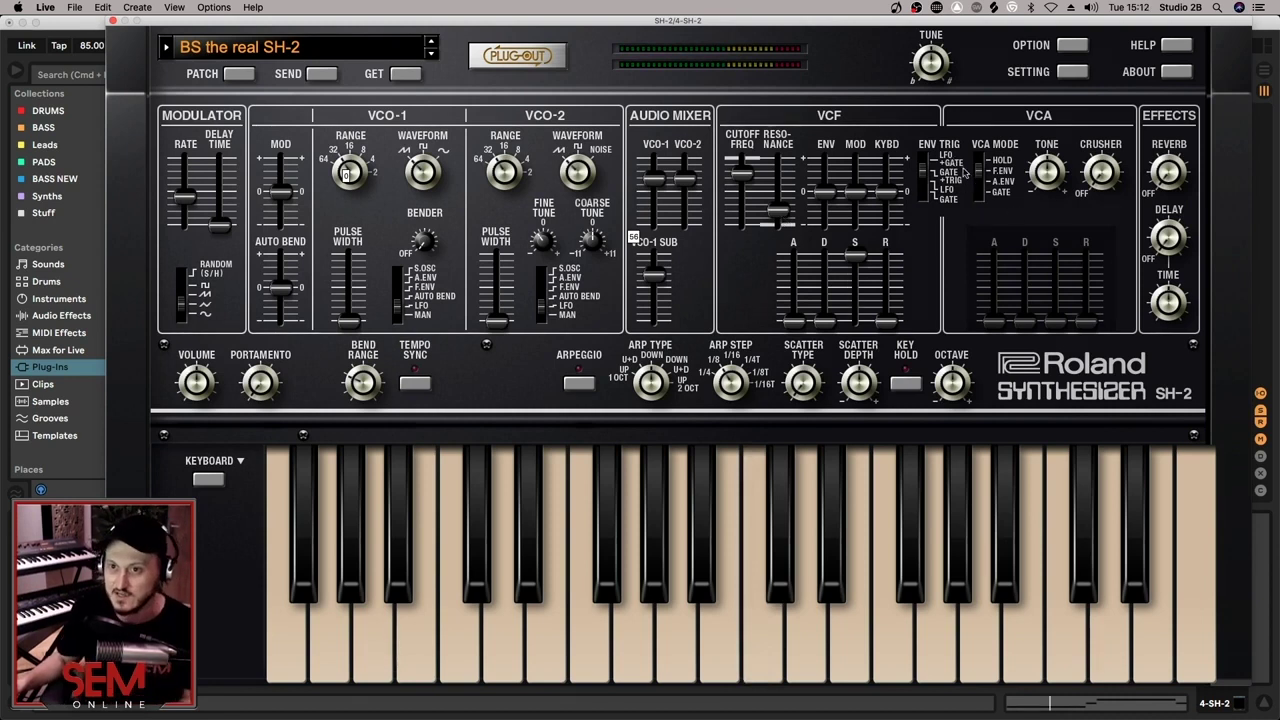
- Switch the SH-2's VCA mode to A.ENV, set the amplifier envelope's sustain to 232, and raise its release moderately
drag(977, 172, 980, 182)
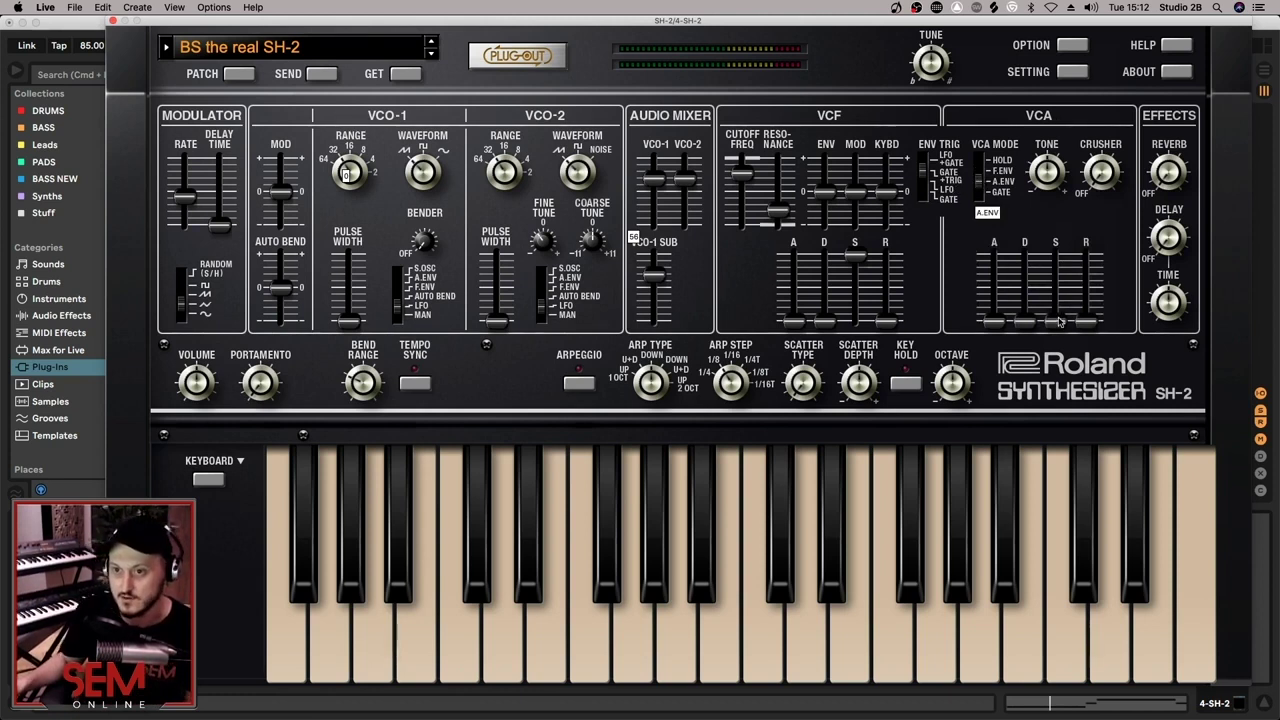
drag(1058, 320, 1052, 253)
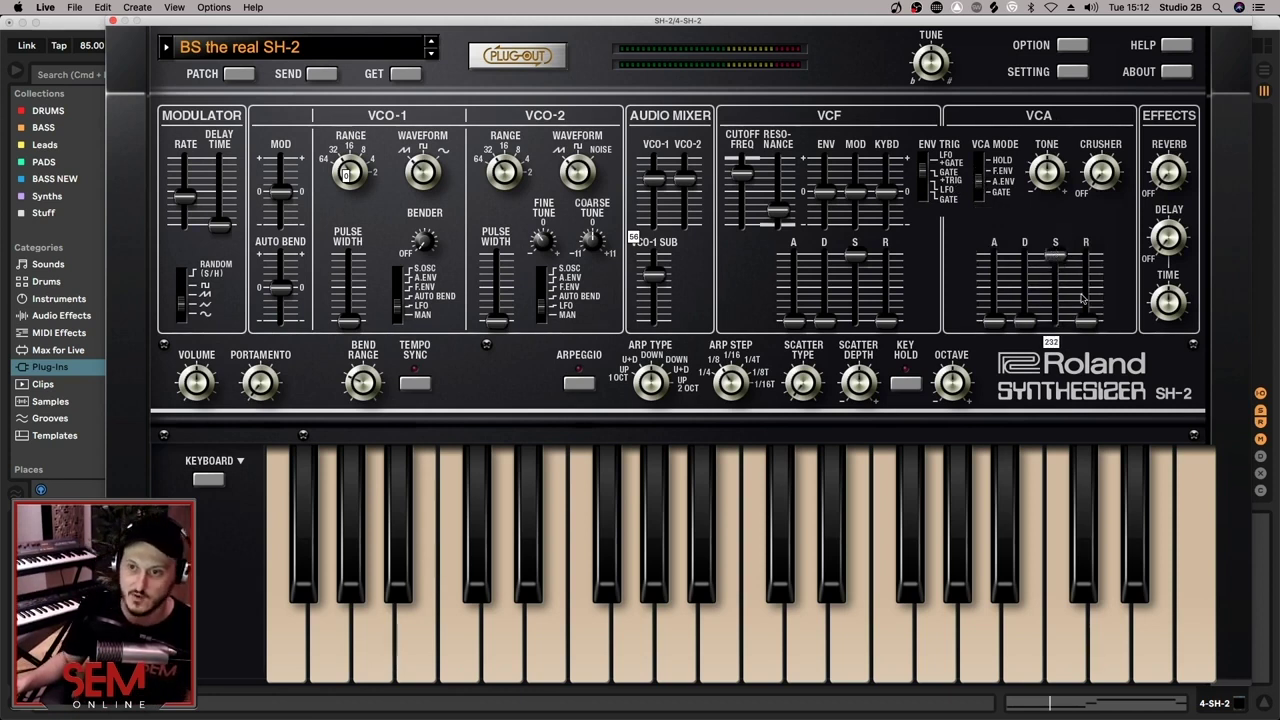
drag(1087, 323, 1092, 293)
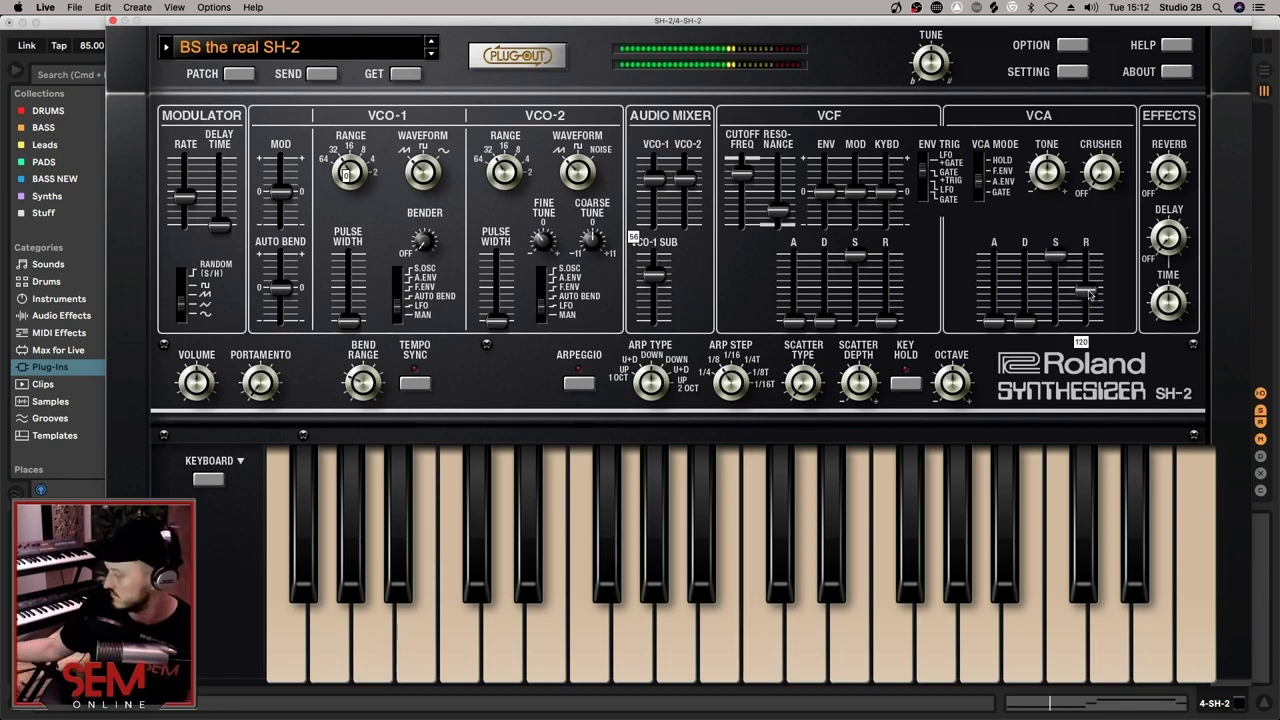
drag(1090, 295, 1092, 302)
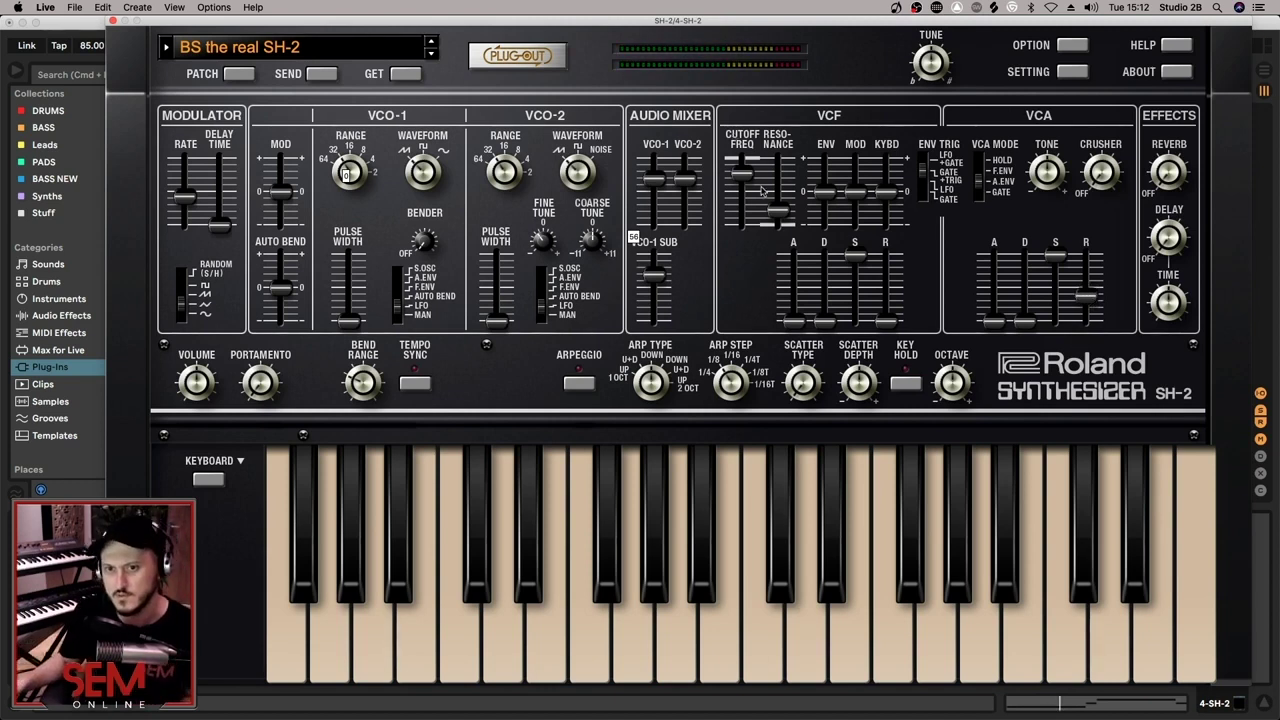
- Set the SH-2's filter cutoff to 168 and envelope amount to 66, raise the filter decay, drop its sustain to minimum, and set the reverb to 221
drag(747, 180, 748, 188)
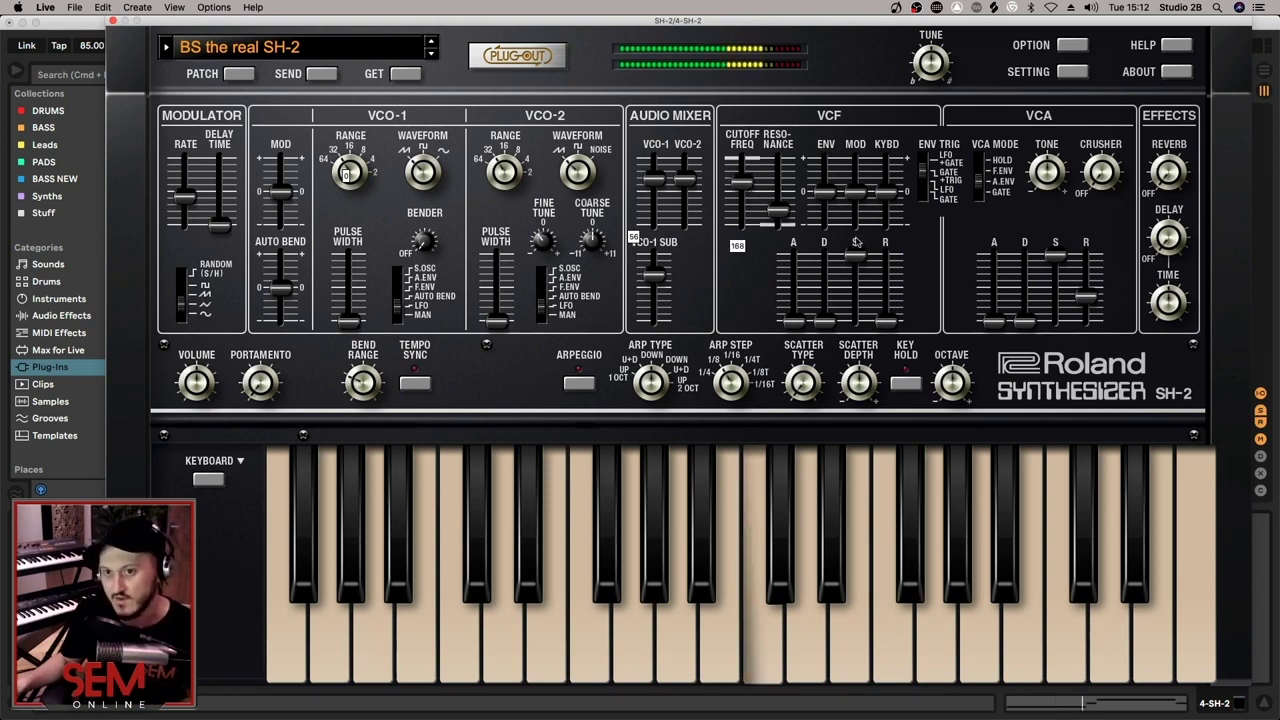
drag(856, 243, 825, 182)
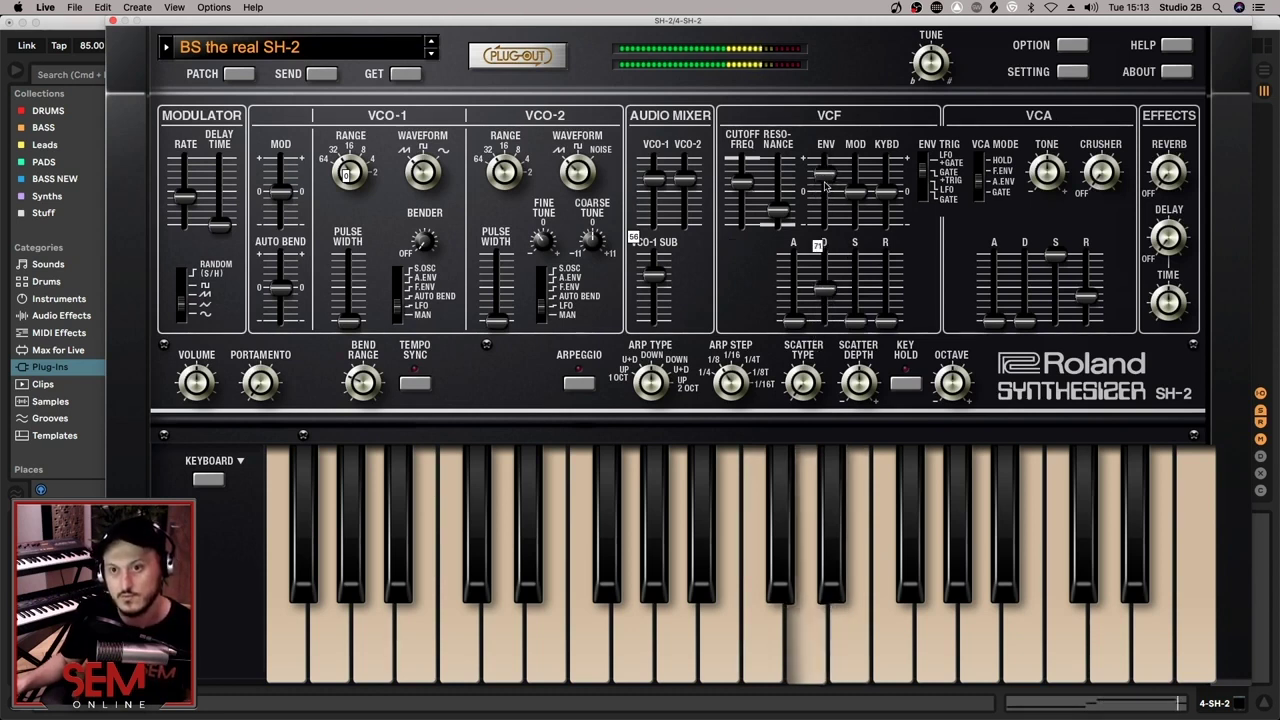
drag(826, 178, 826, 175)
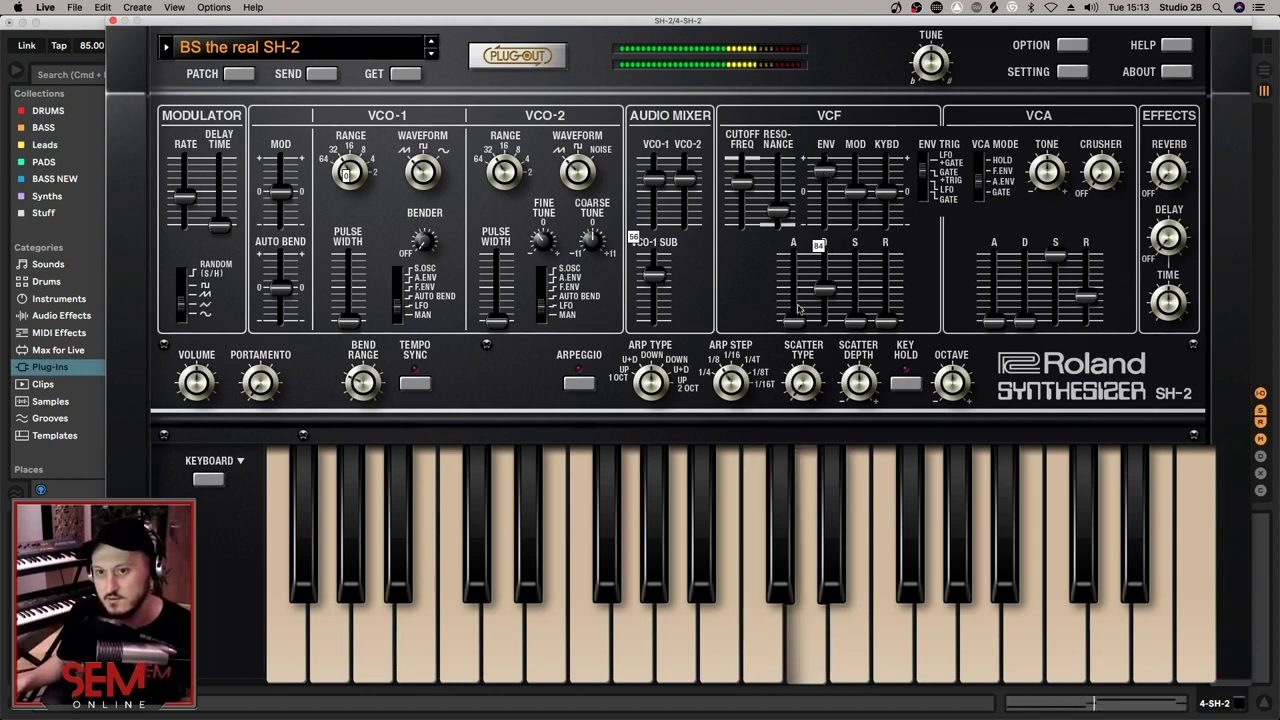
mouse_move(826, 295)
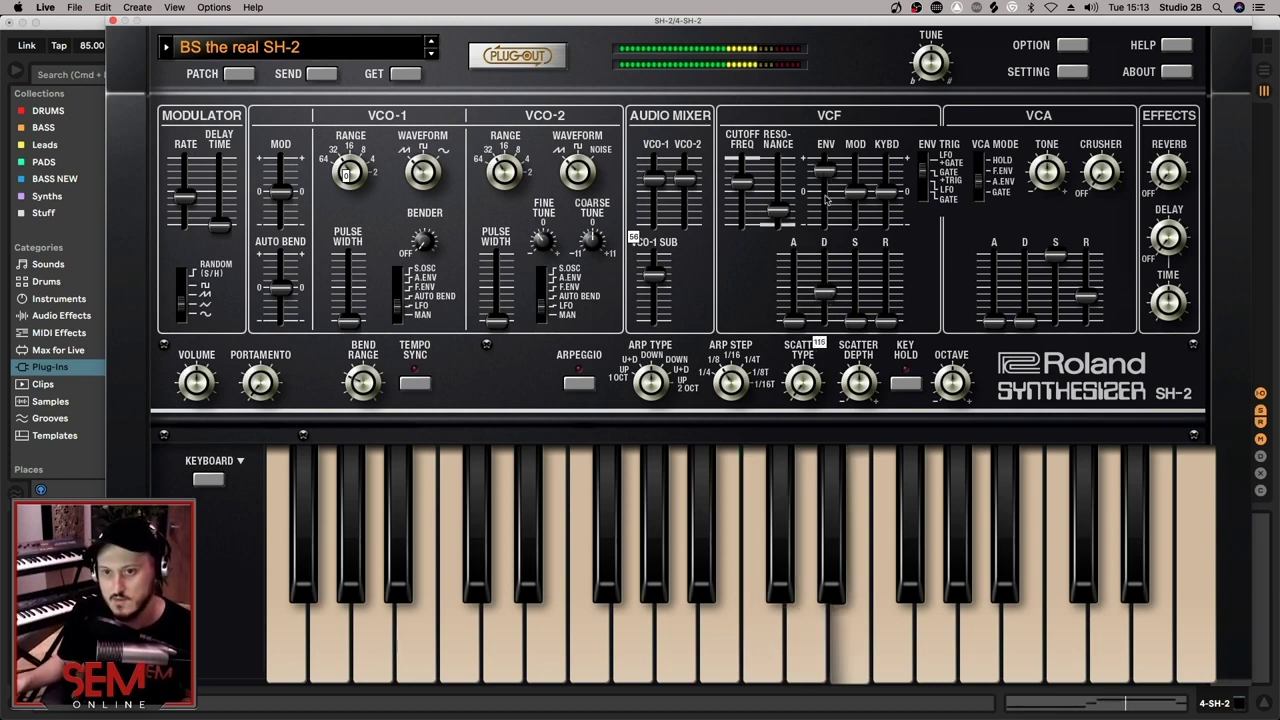
drag(829, 178, 829, 275)
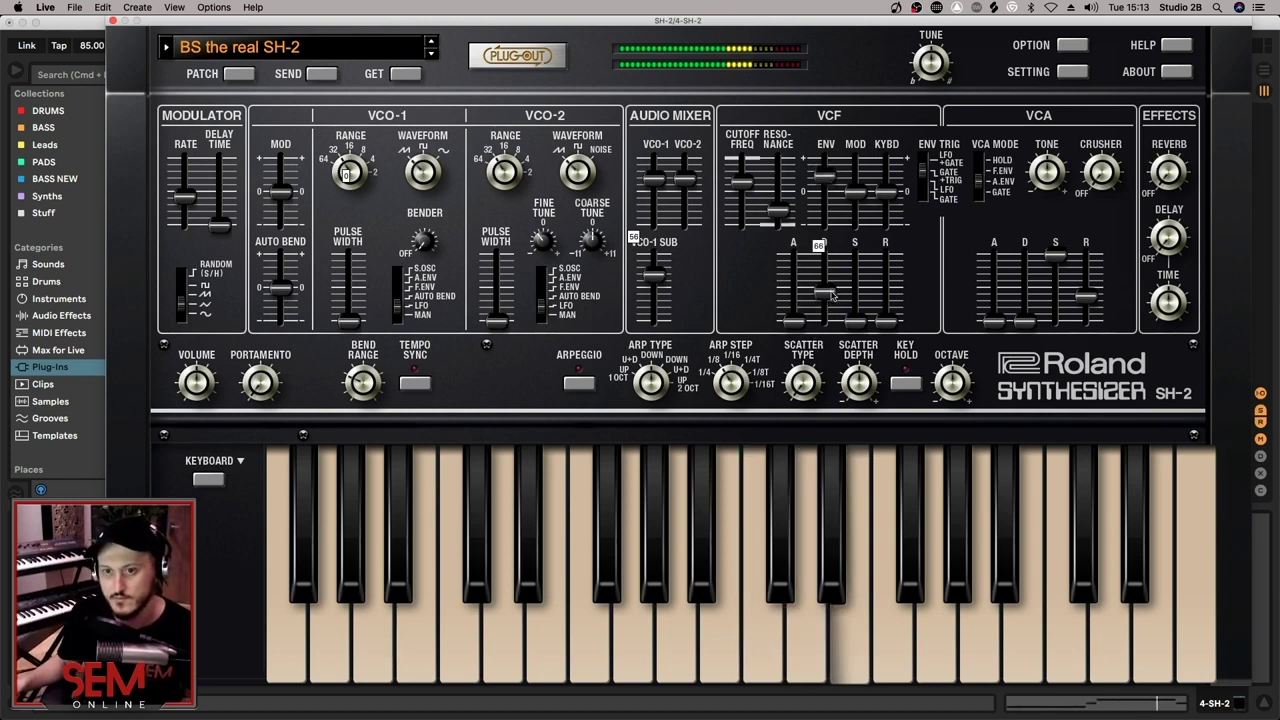
mouse_move(831, 295)
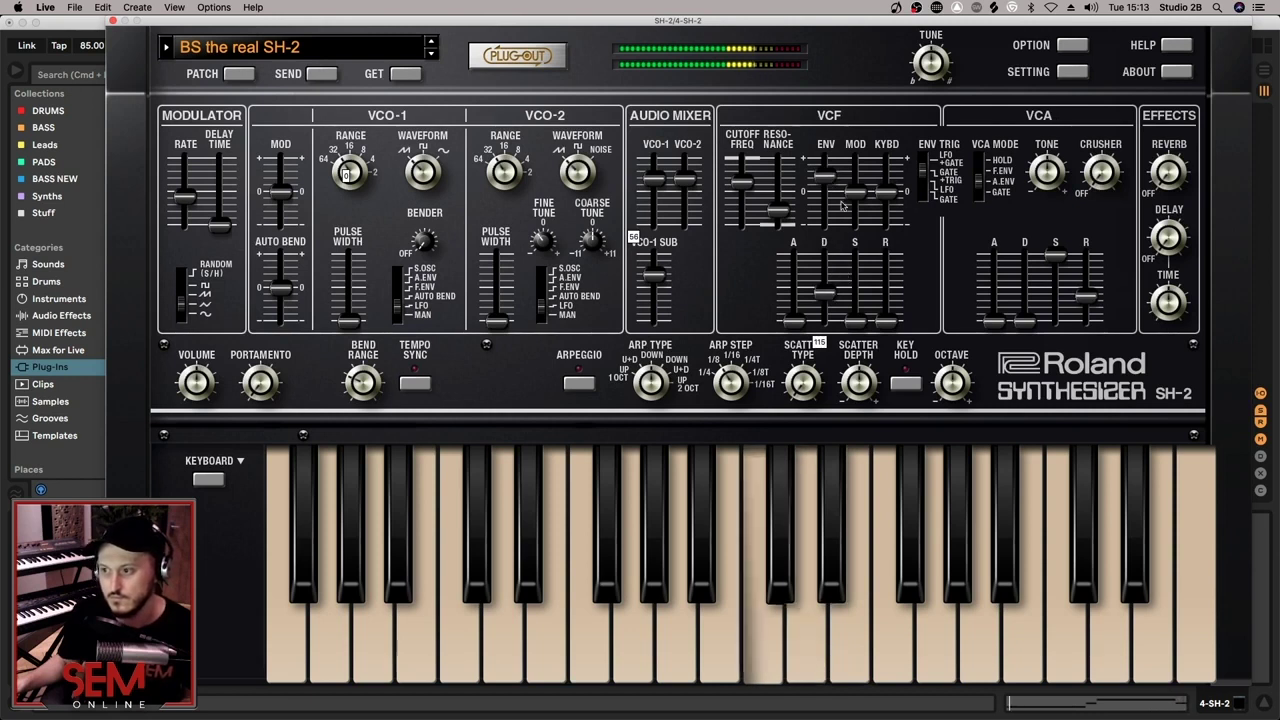
mouse_move(838, 178)
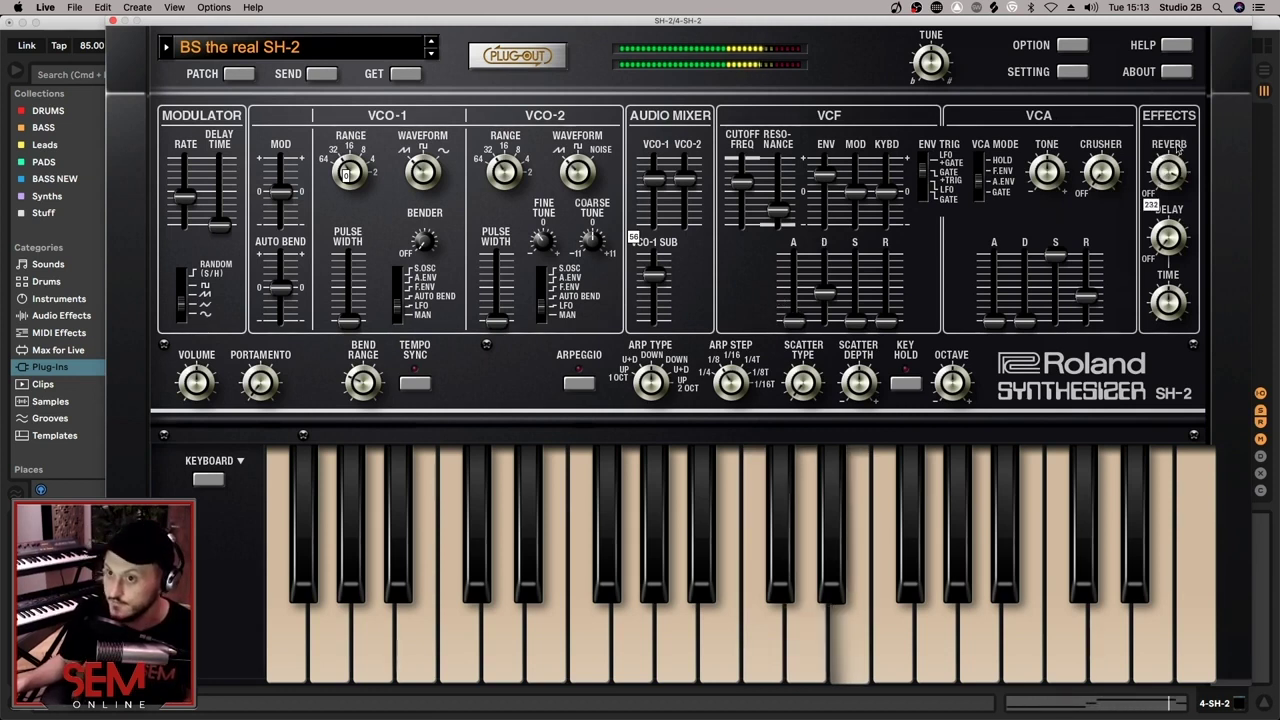
drag(1177, 146, 1177, 153)
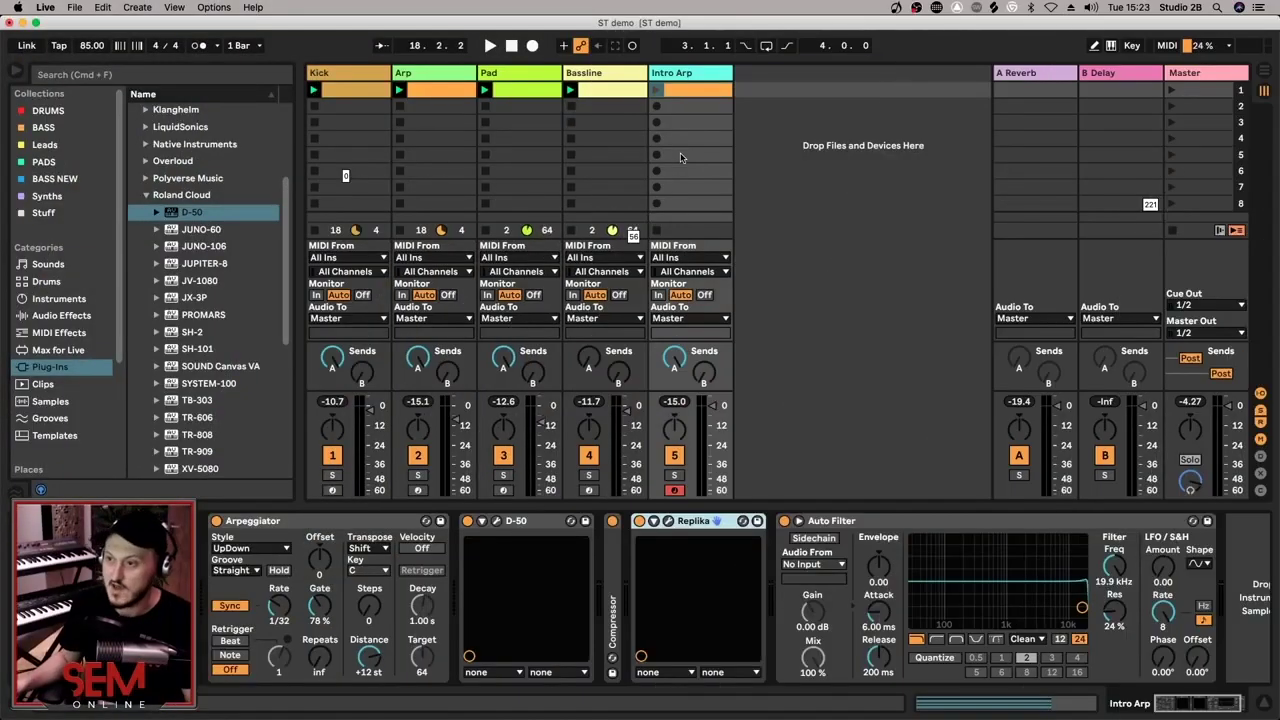
- Review the notes of the Pad, Arp and Intro Arp clips in the ST demo set, and launch the soloed Intro Arp clip
double_click(510, 97)
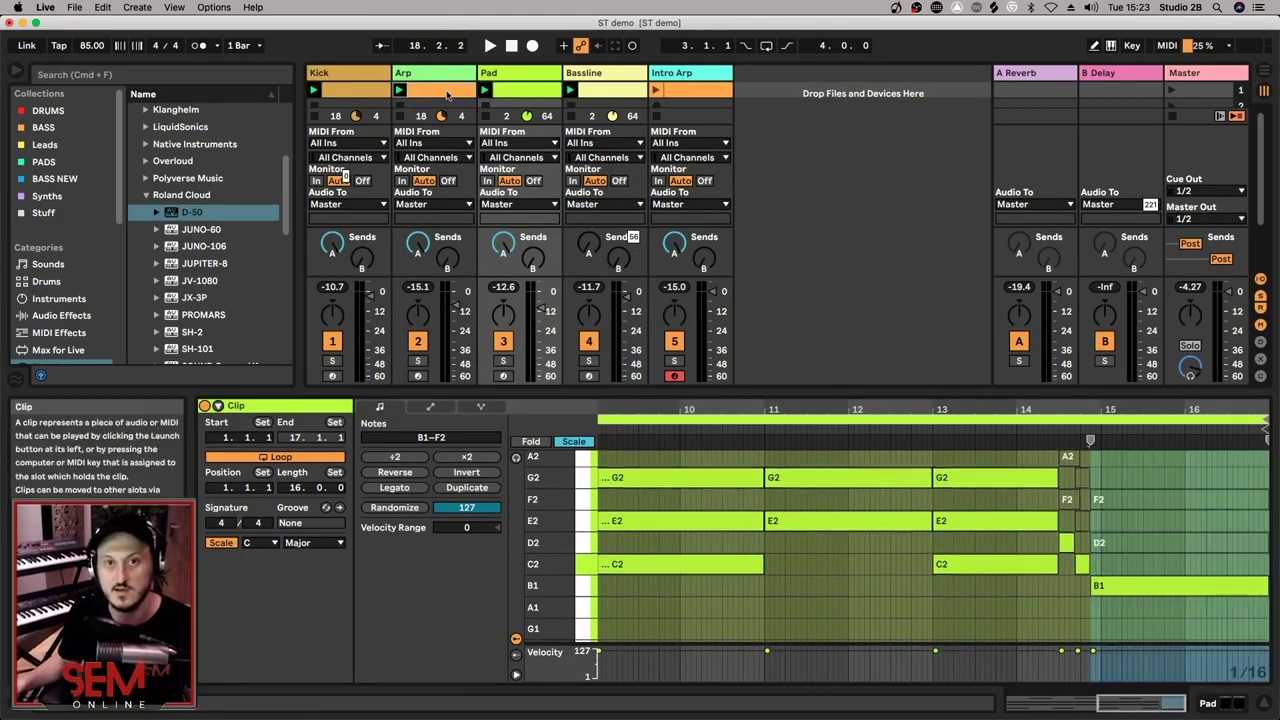
click(437, 90)
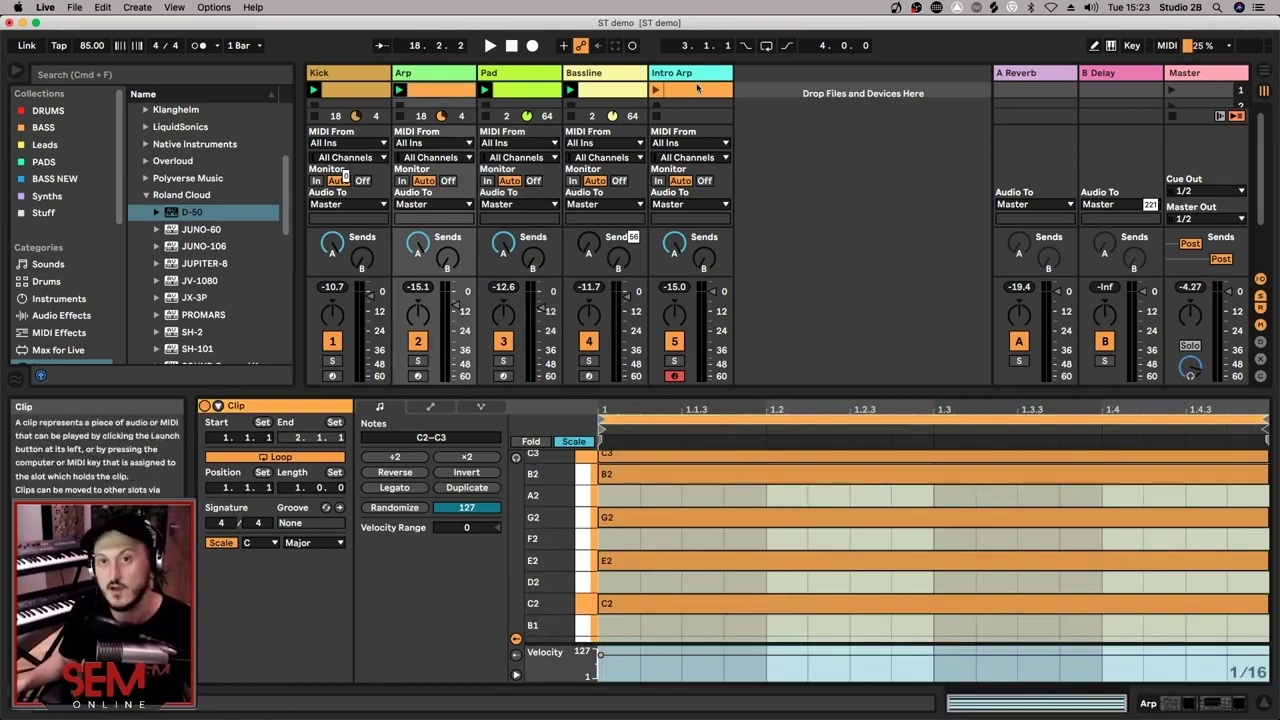
click(697, 76)
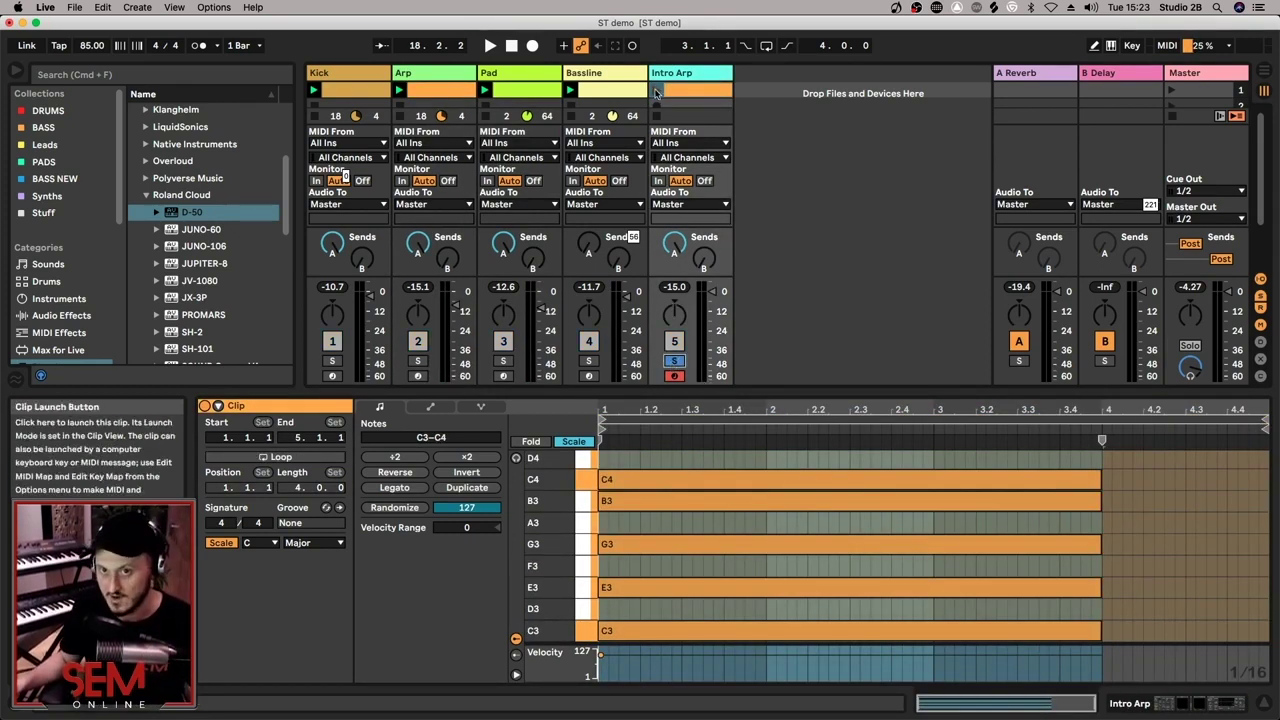
click(657, 93)
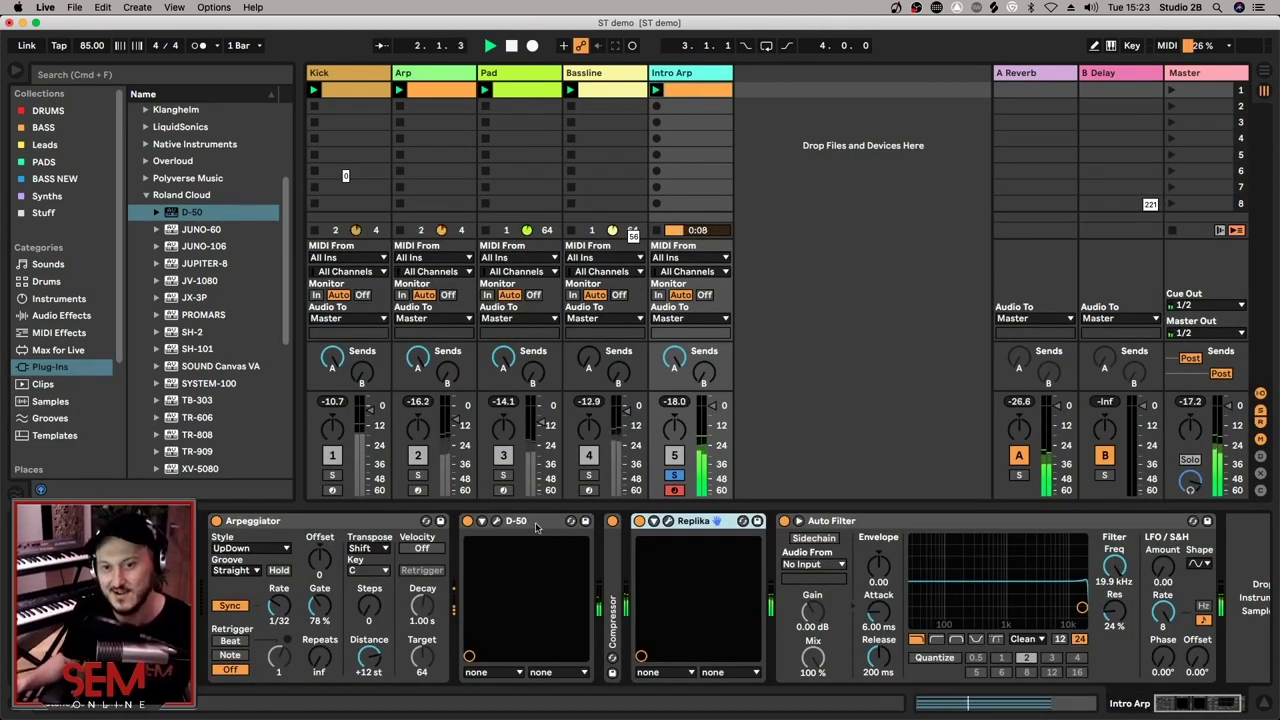
- Examine the Intro Arp's D-50 patch, clip notes and device chain, and open the Replika effect's window
click(497, 521)
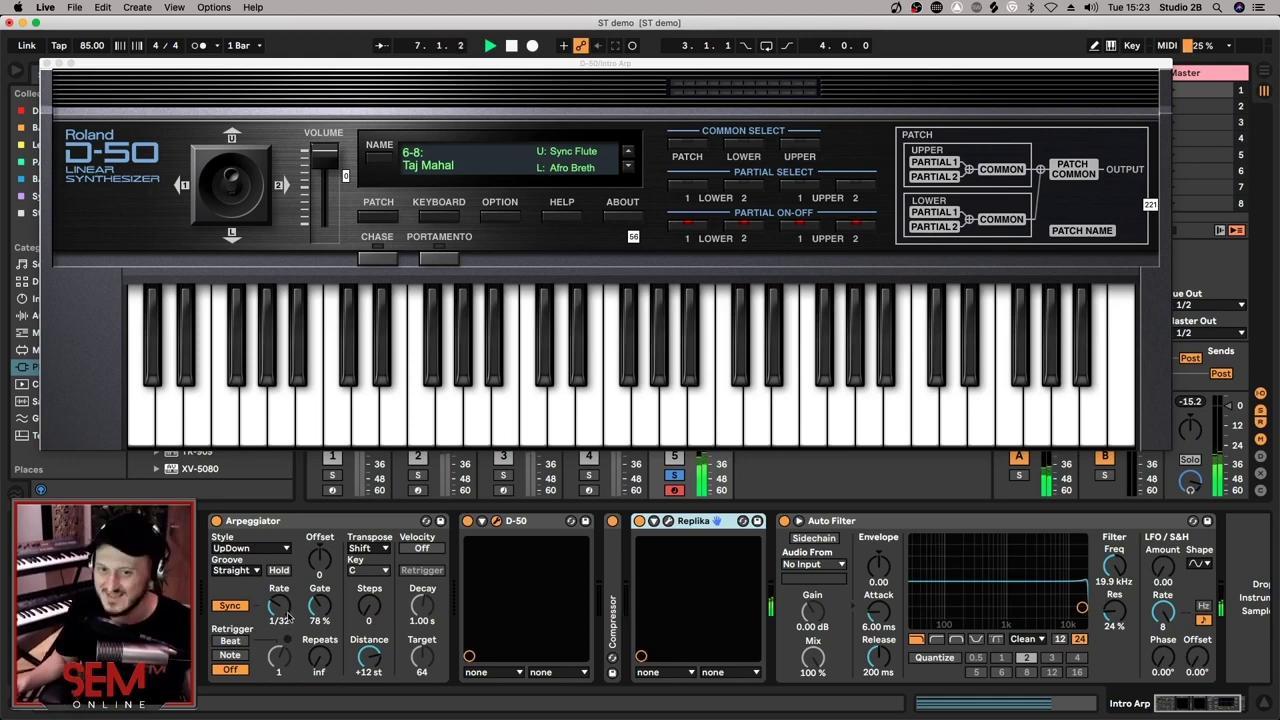
drag(574, 66, 678, 42)
click(677, 89)
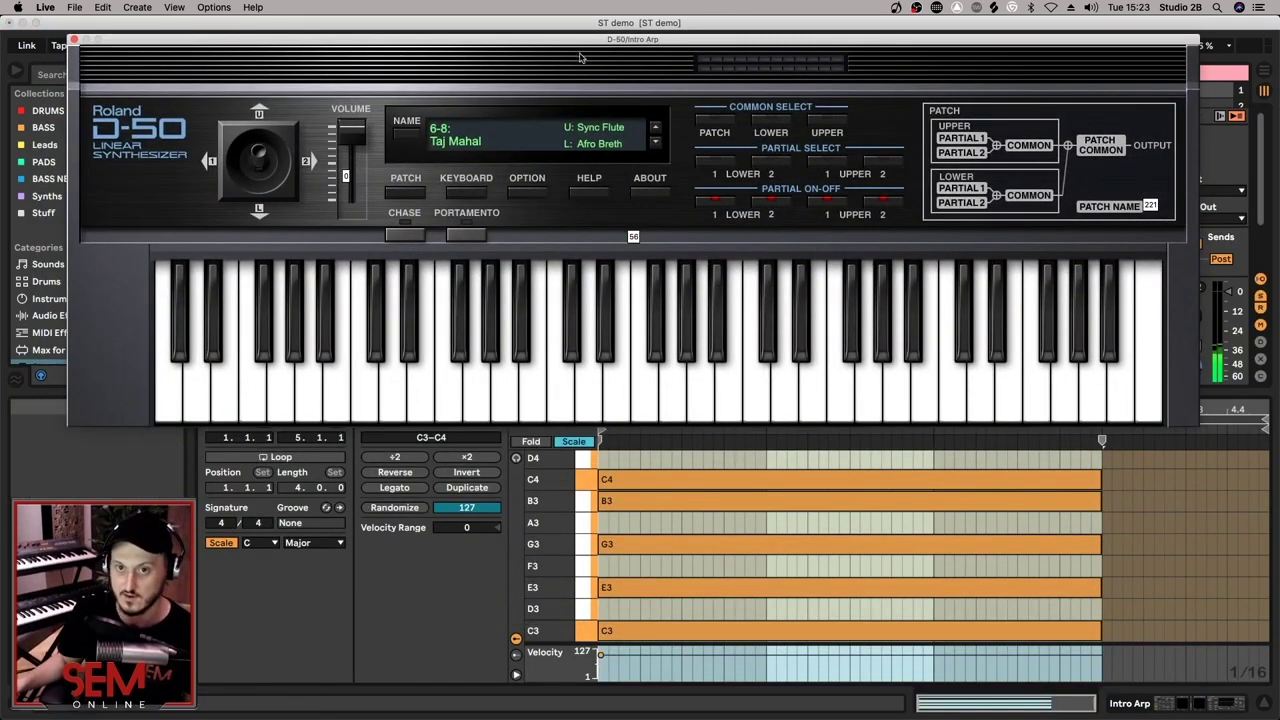
key(shift+Tab)
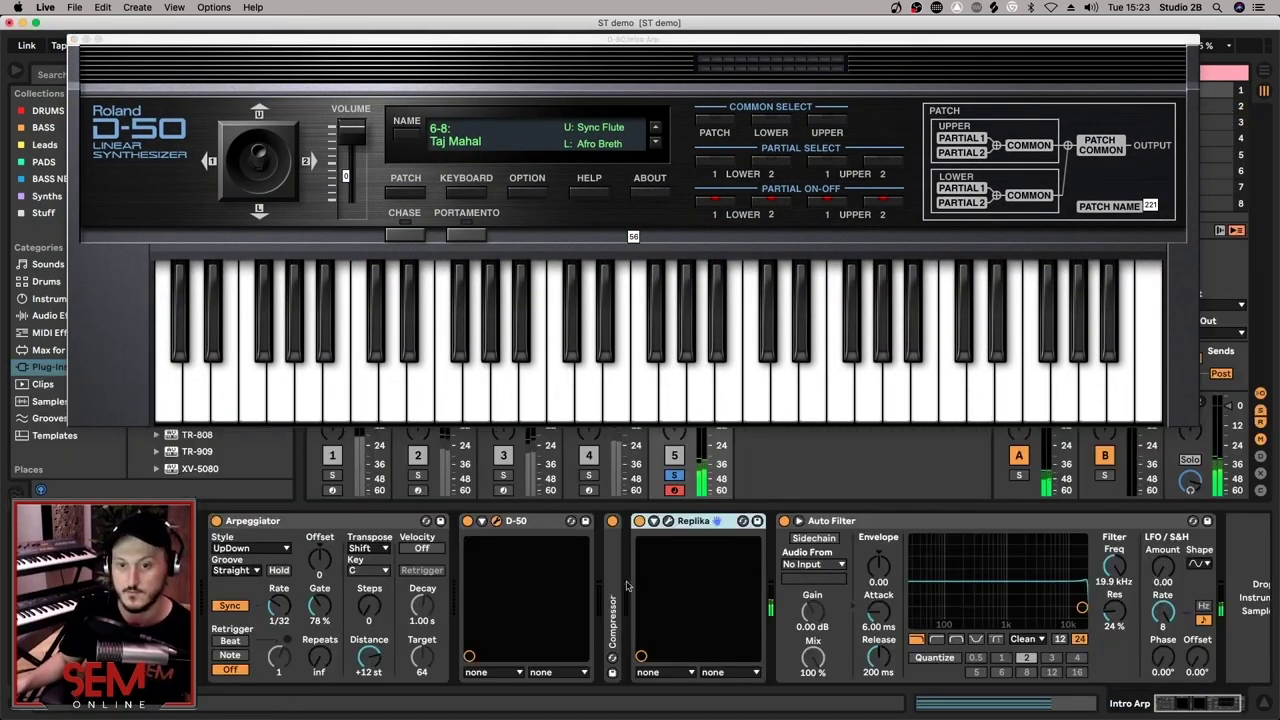
click(668, 521)
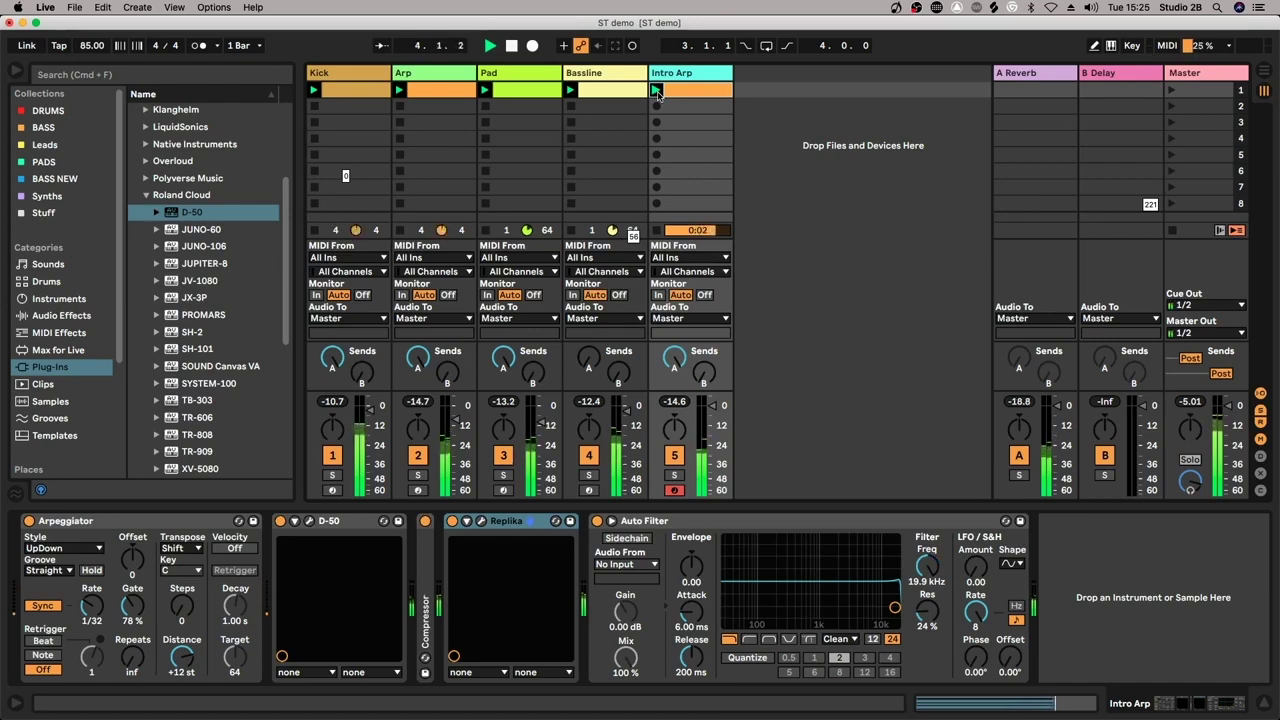
- Review the Kick track's devices and the notes of the Kick, Arp, Pad and Bassline clips, enlarging the note editor and showing the full bassline
click(358, 84)
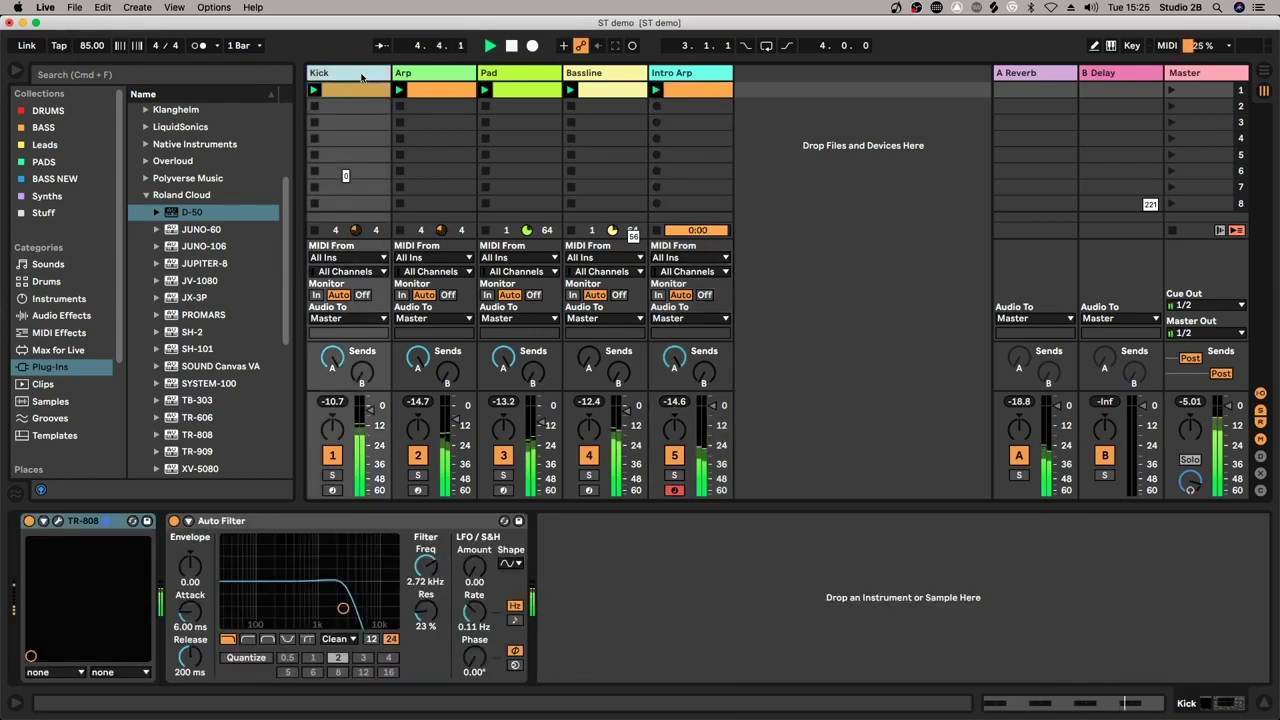
double_click(358, 84)
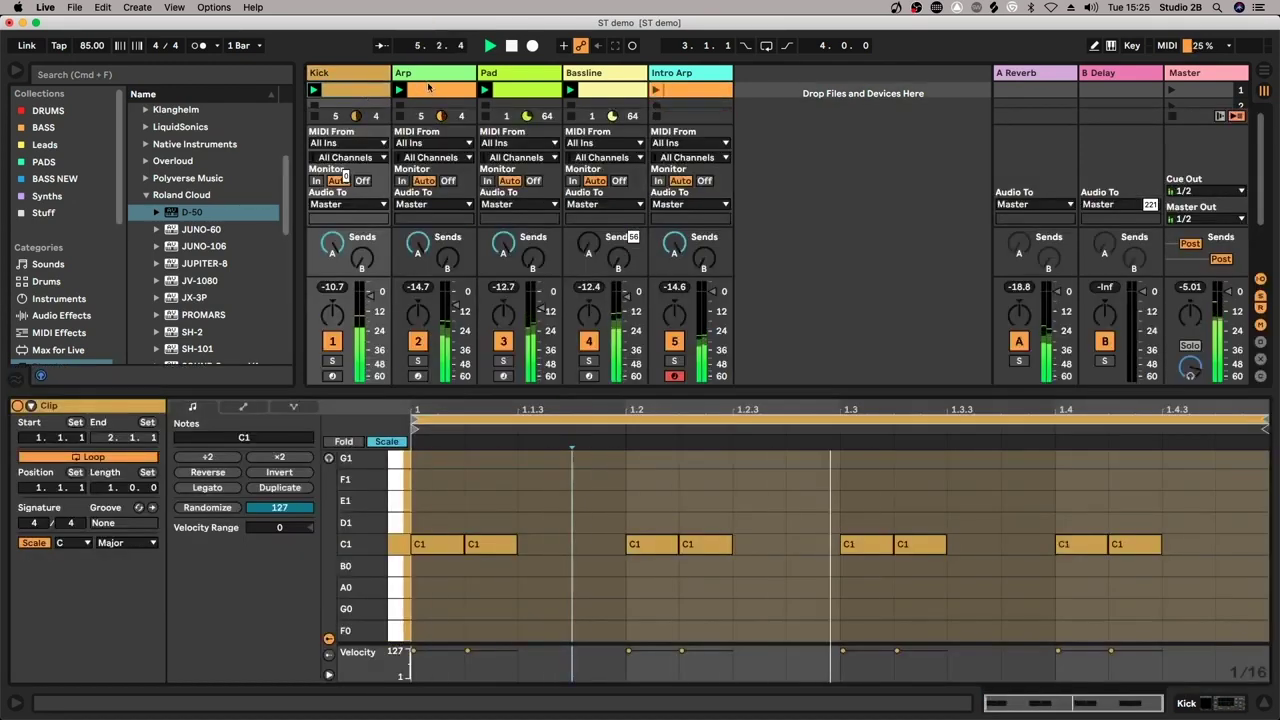
click(418, 90)
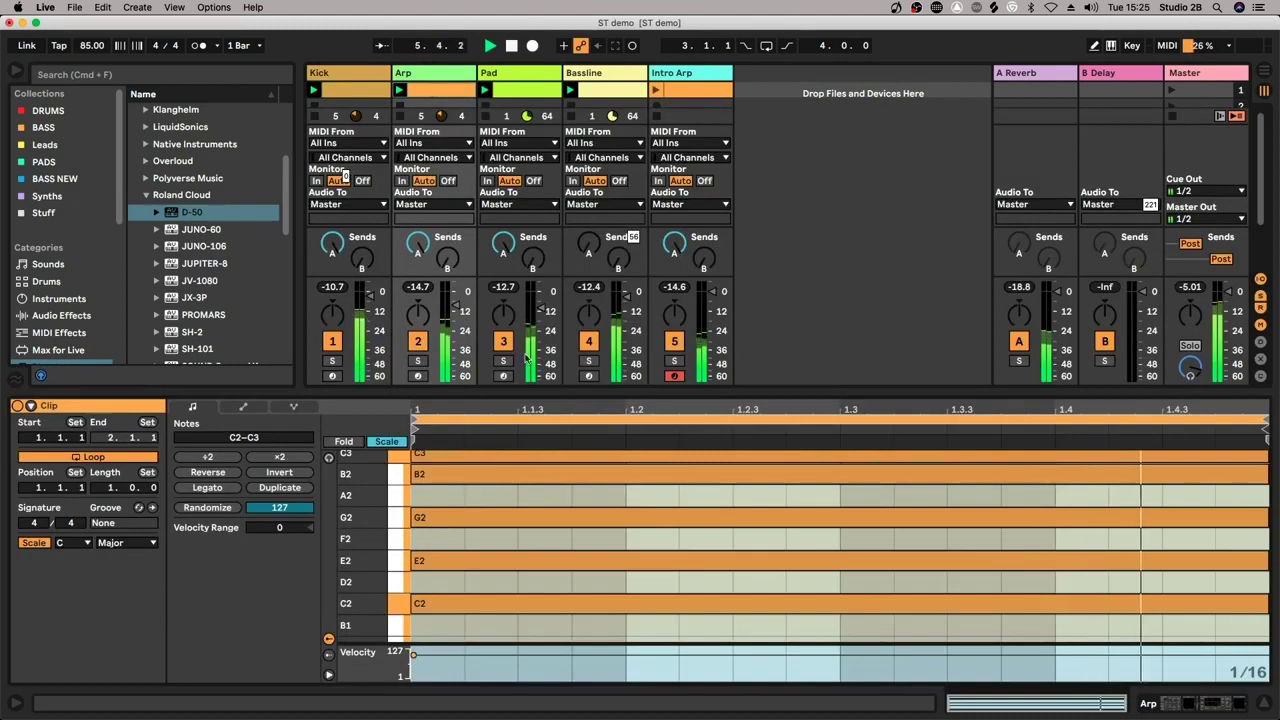
click(520, 90)
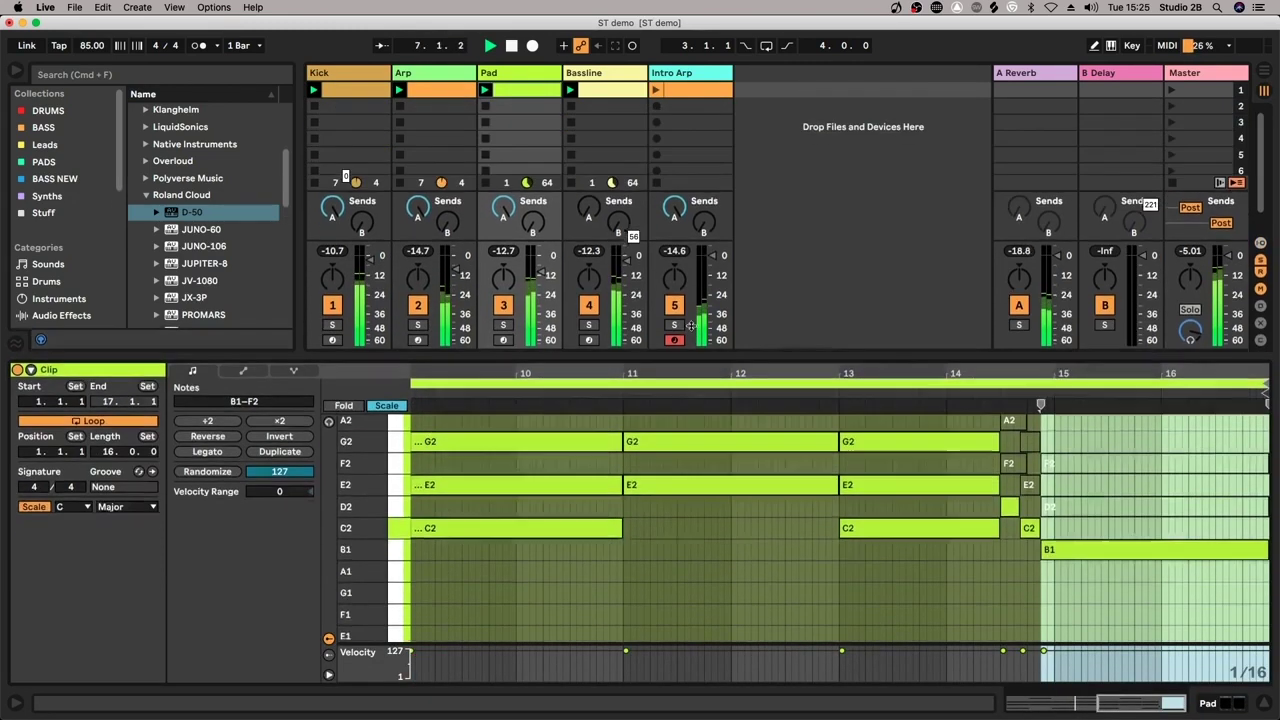
drag(697, 395, 697, 305)
scroll(357, 456, up, 4)
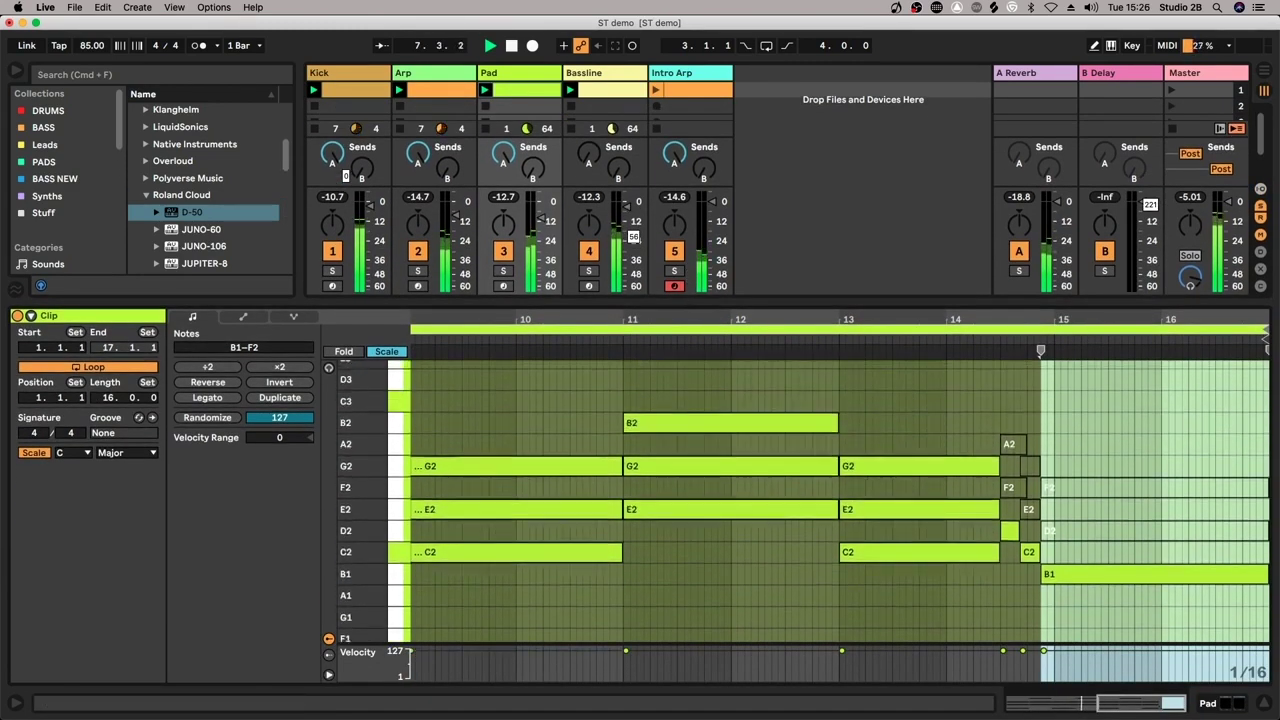
click(593, 92)
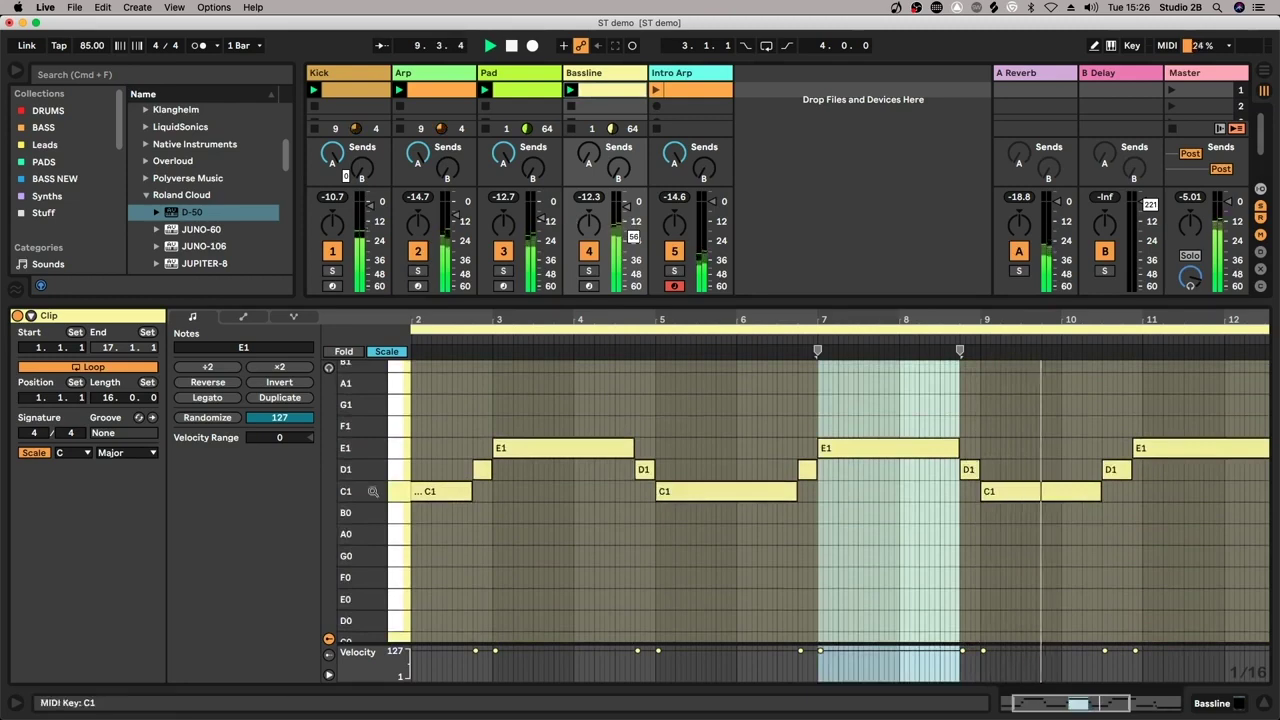
key(minus)
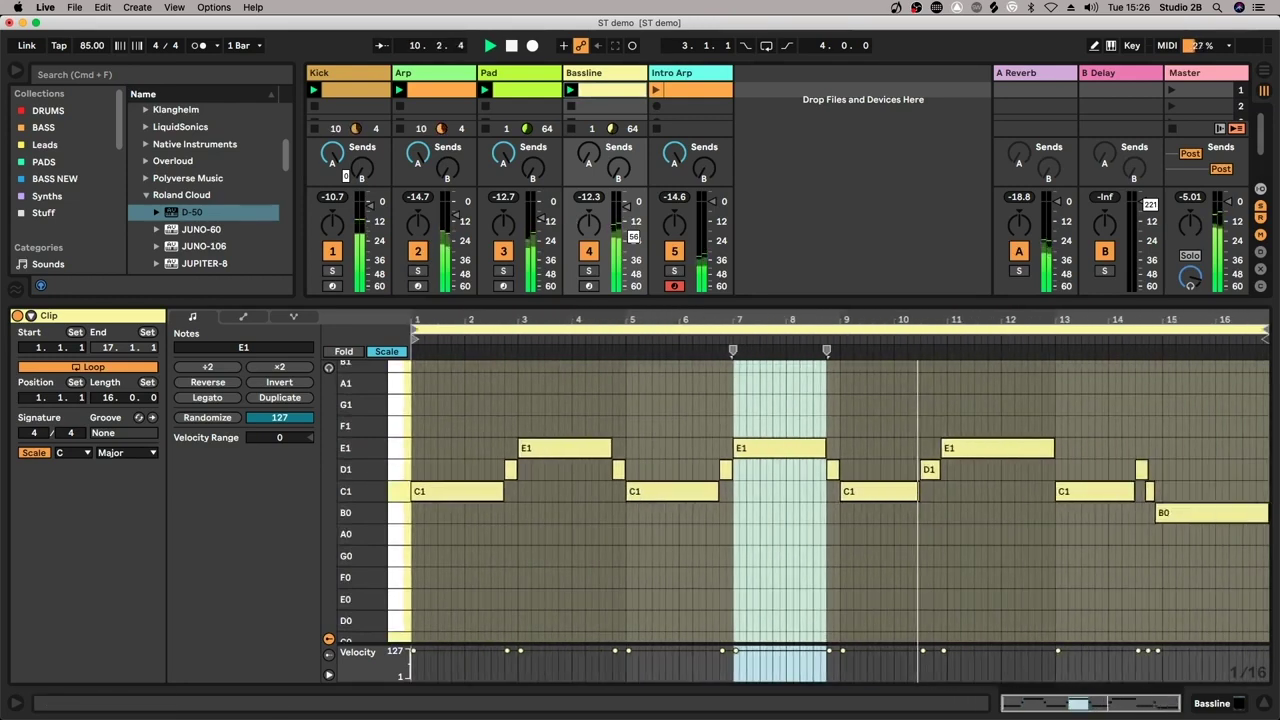